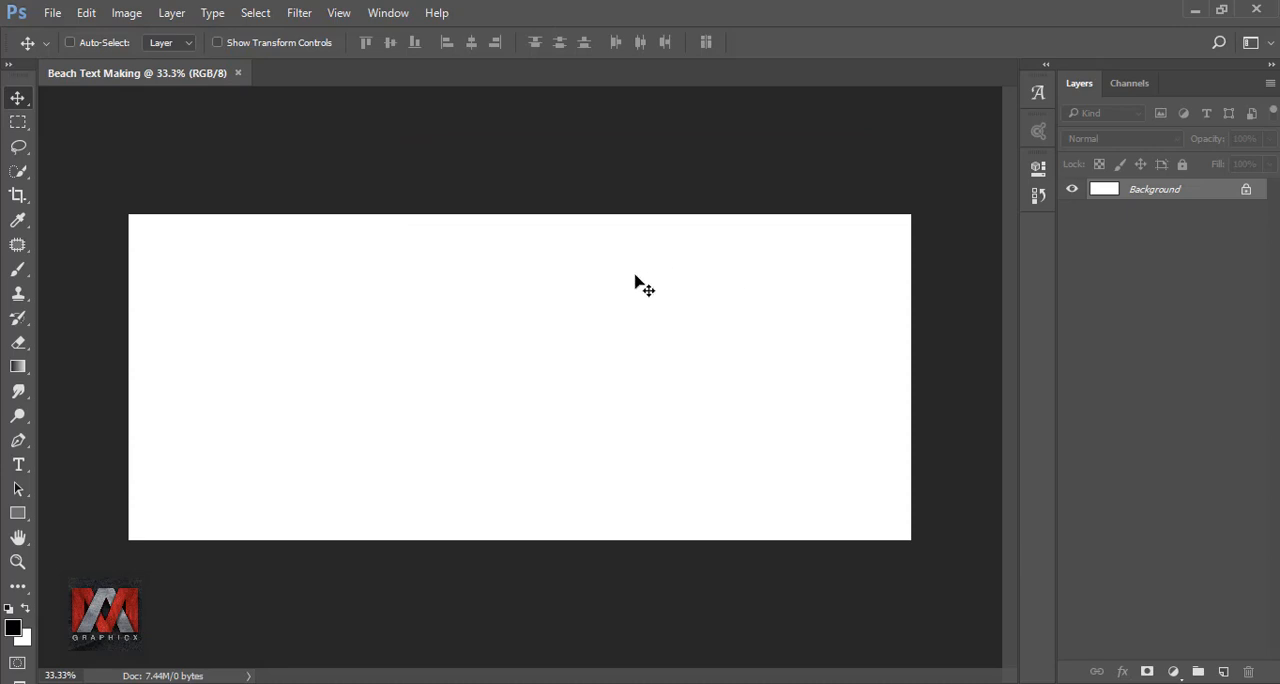
Add the black text "beach" to the canvas in the Junegull font at 27.25 px.
{"action": "key", "text": "ctrl+0"}
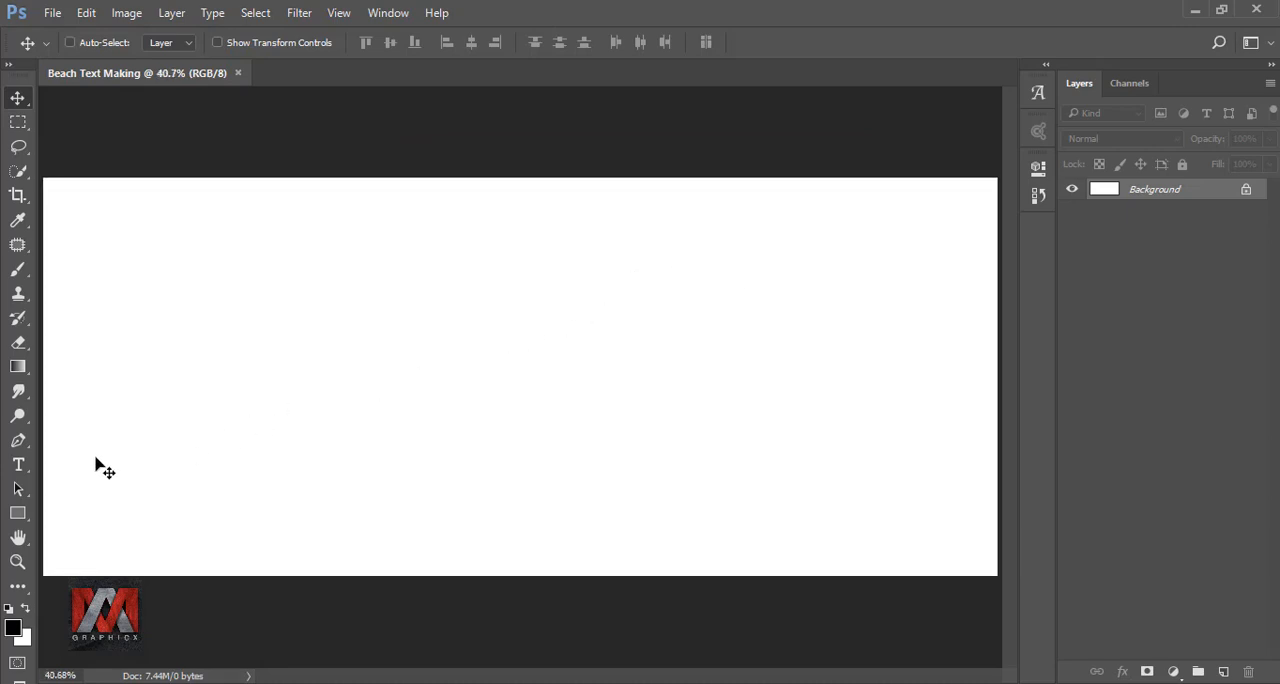
{"action": "left_click", "coordinate": [18, 464]}
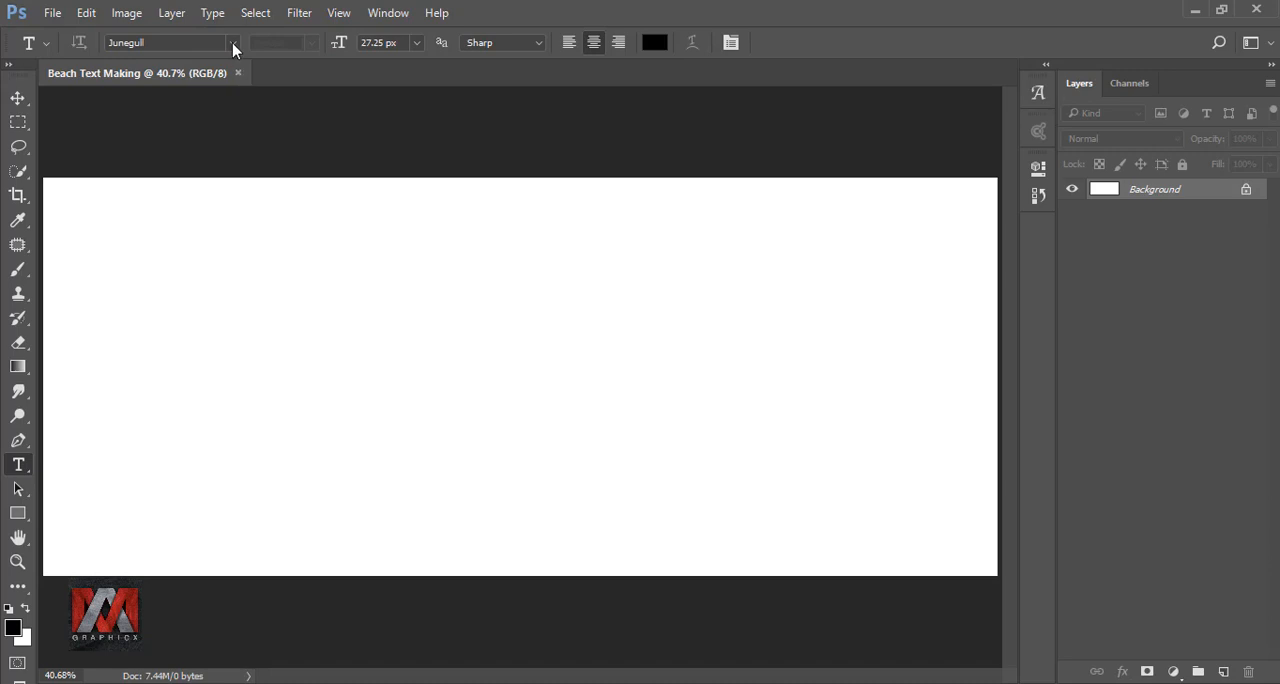
{"action": "left_click", "coordinate": [233, 44]}
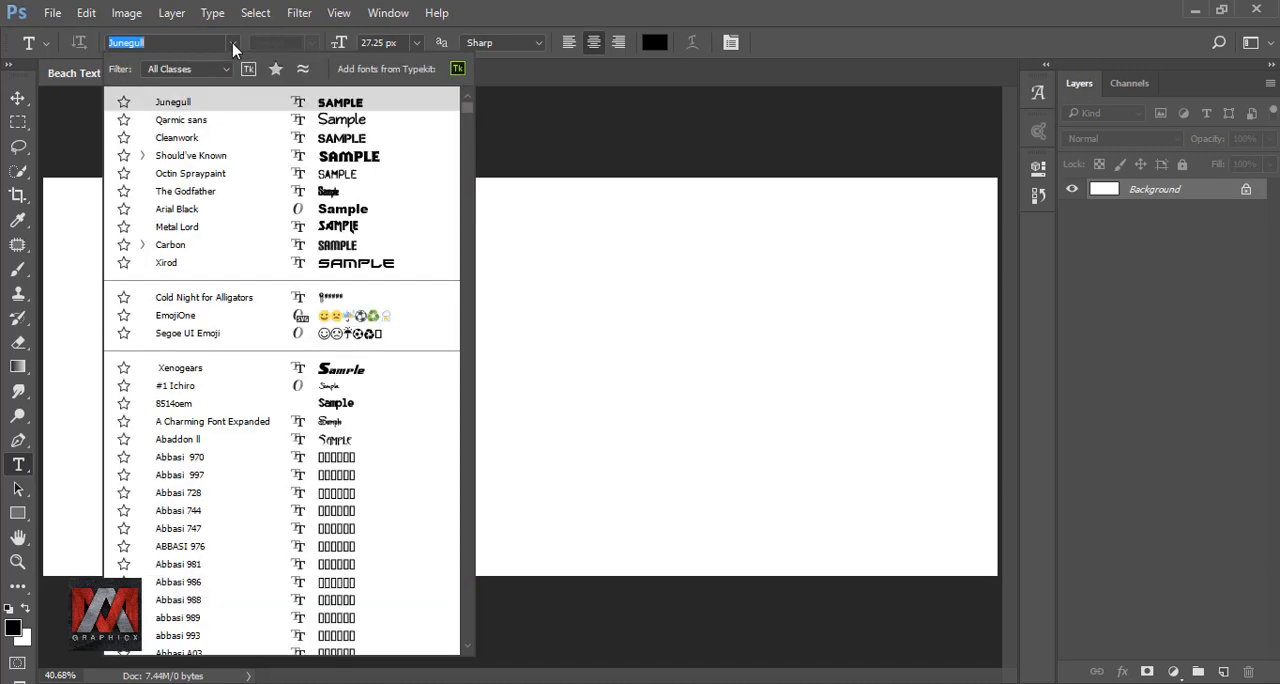
{"action": "left_click", "coordinate": [366, 104]}
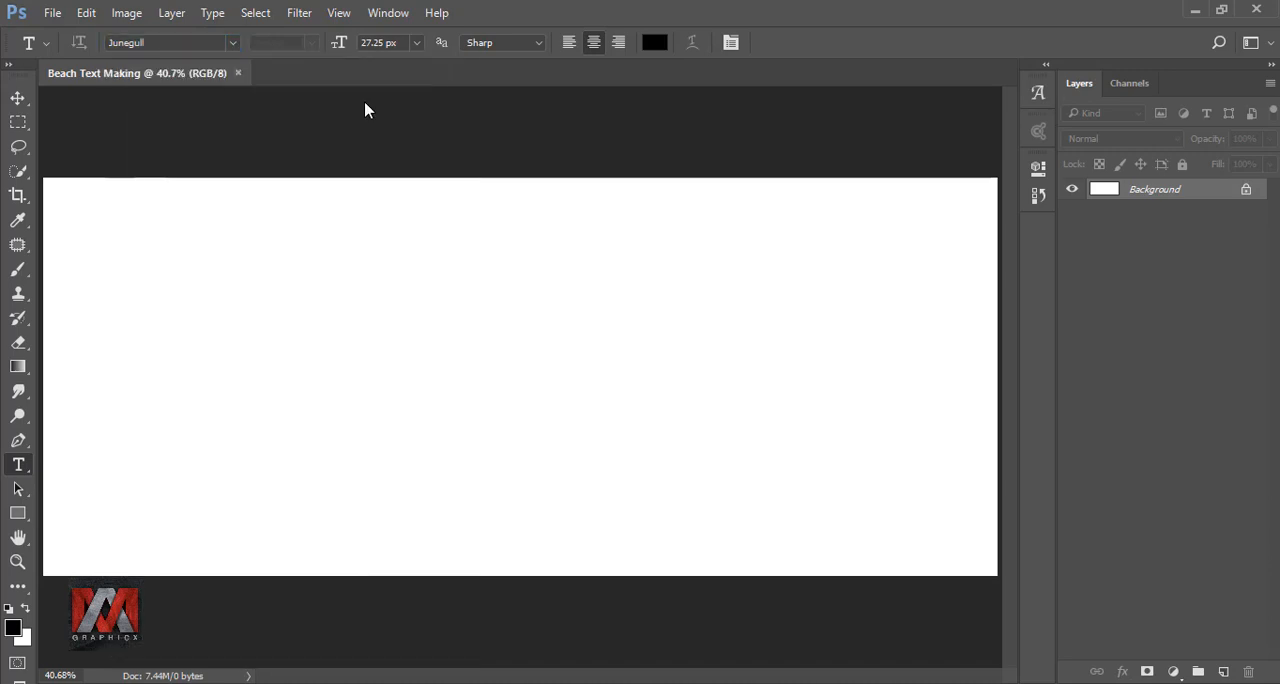
{"action": "left_click", "coordinate": [317, 356]}
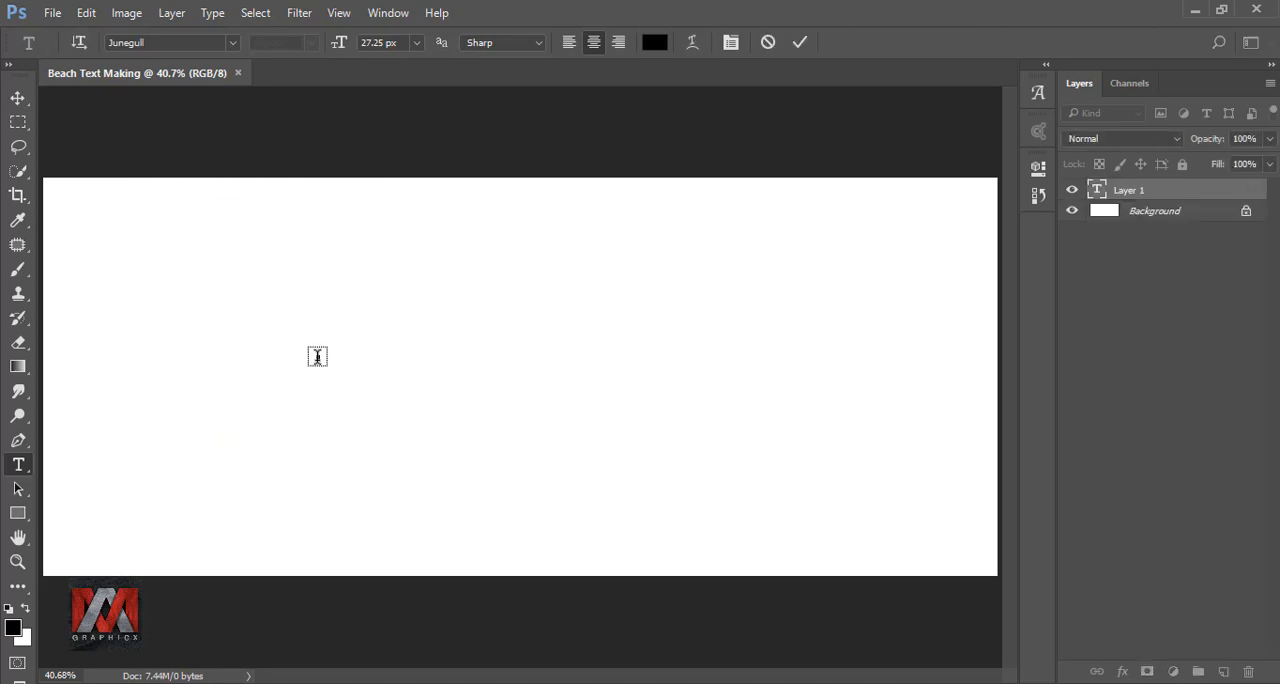
{"action": "type", "text": "BEACH"}
{"action": "left_click", "coordinate": [800, 45]}
{"action": "left_click", "coordinate": [18, 98]}
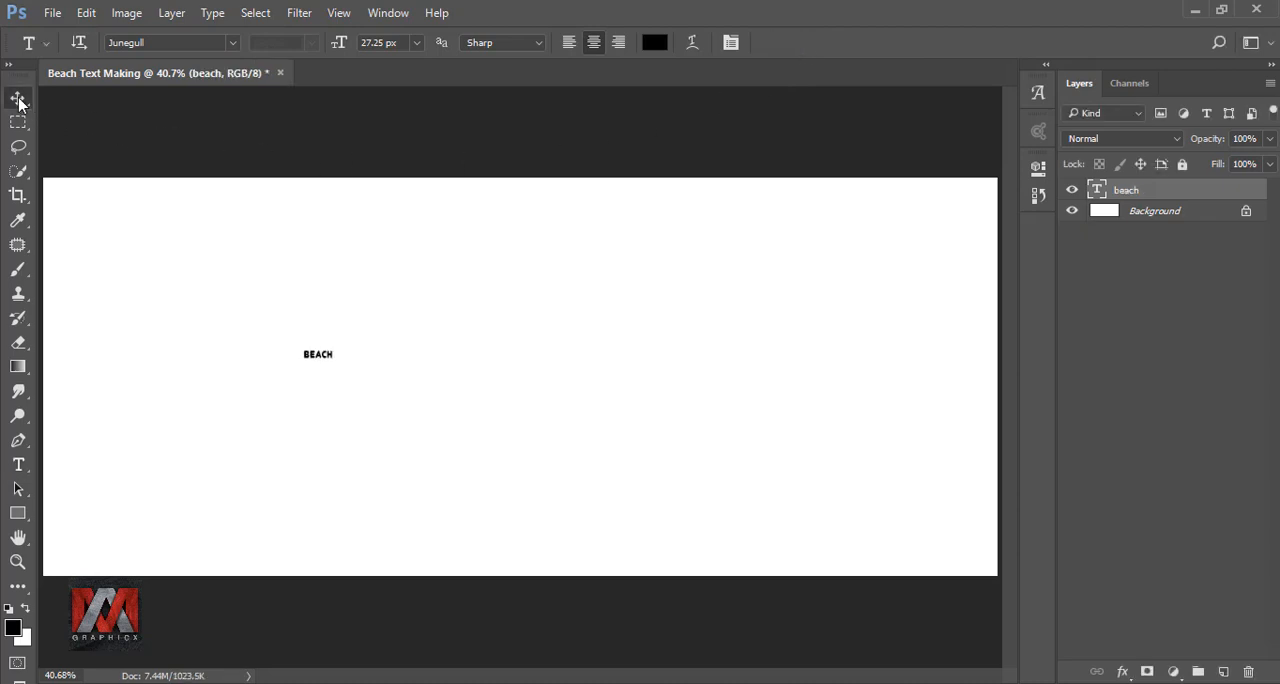
Scale the beach text proportionally to 2047% and move it to the horizontal middle of the canvas.
{"action": "key", "text": "ctrl+t"}
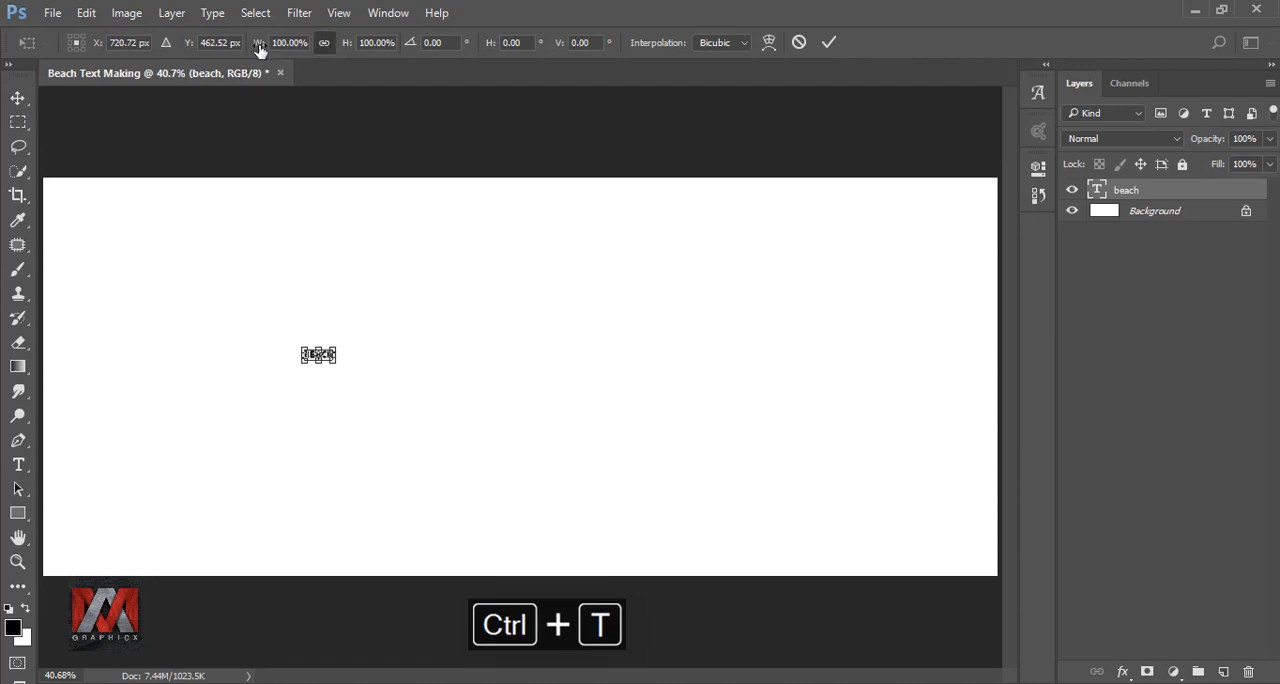
{"action": "left_click_drag", "start_coordinate": [260, 43], "coordinate": [945, 113]}
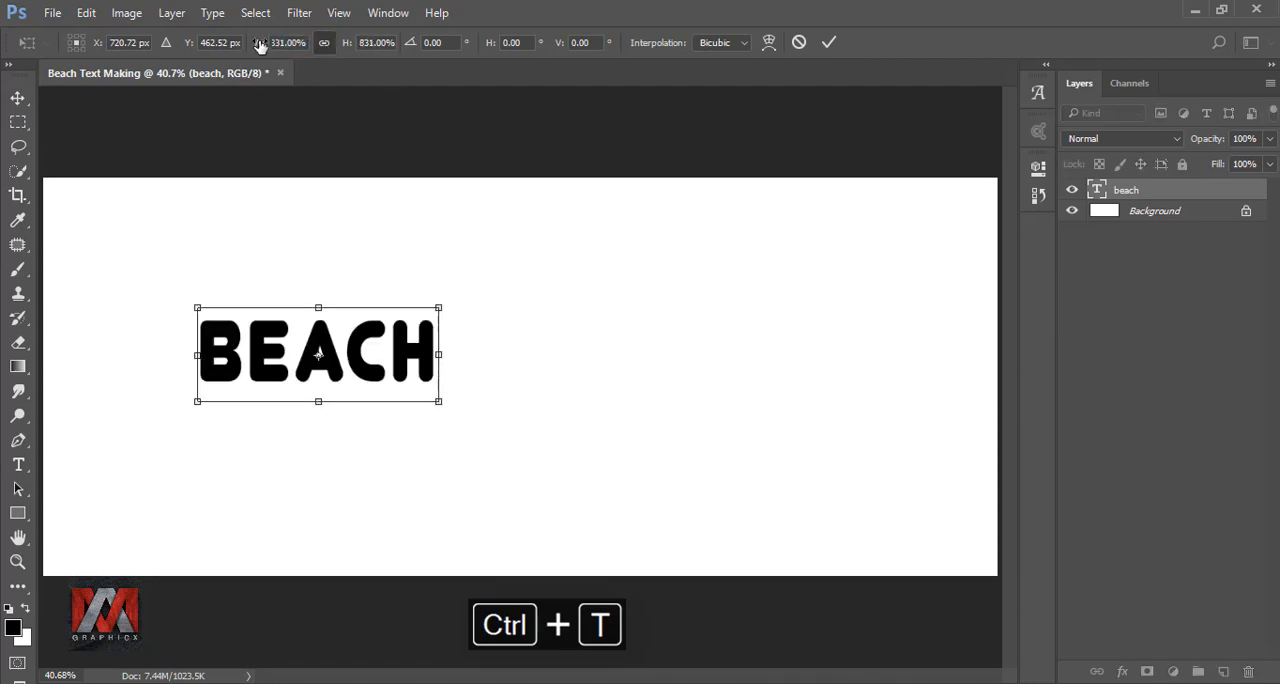
{"action": "left_click_drag", "start_coordinate": [260, 43], "coordinate": [792, 93]}
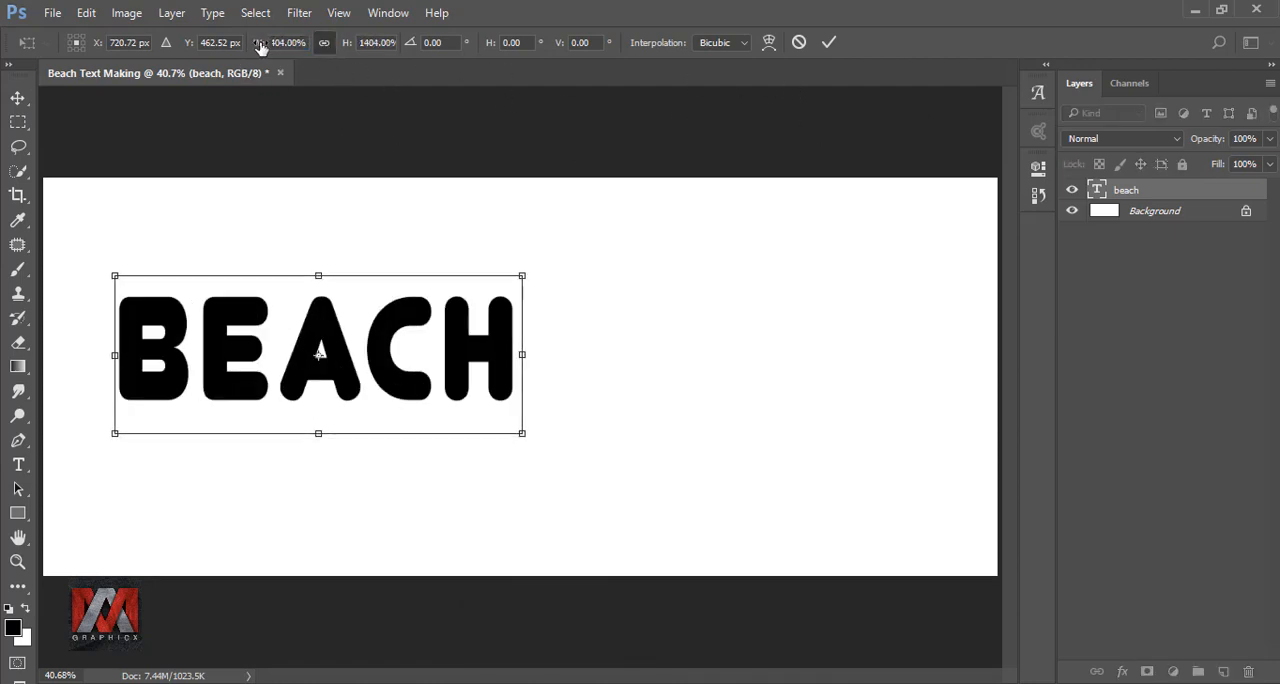
{"action": "left_click_drag", "start_coordinate": [260, 46], "coordinate": [766, 126]}
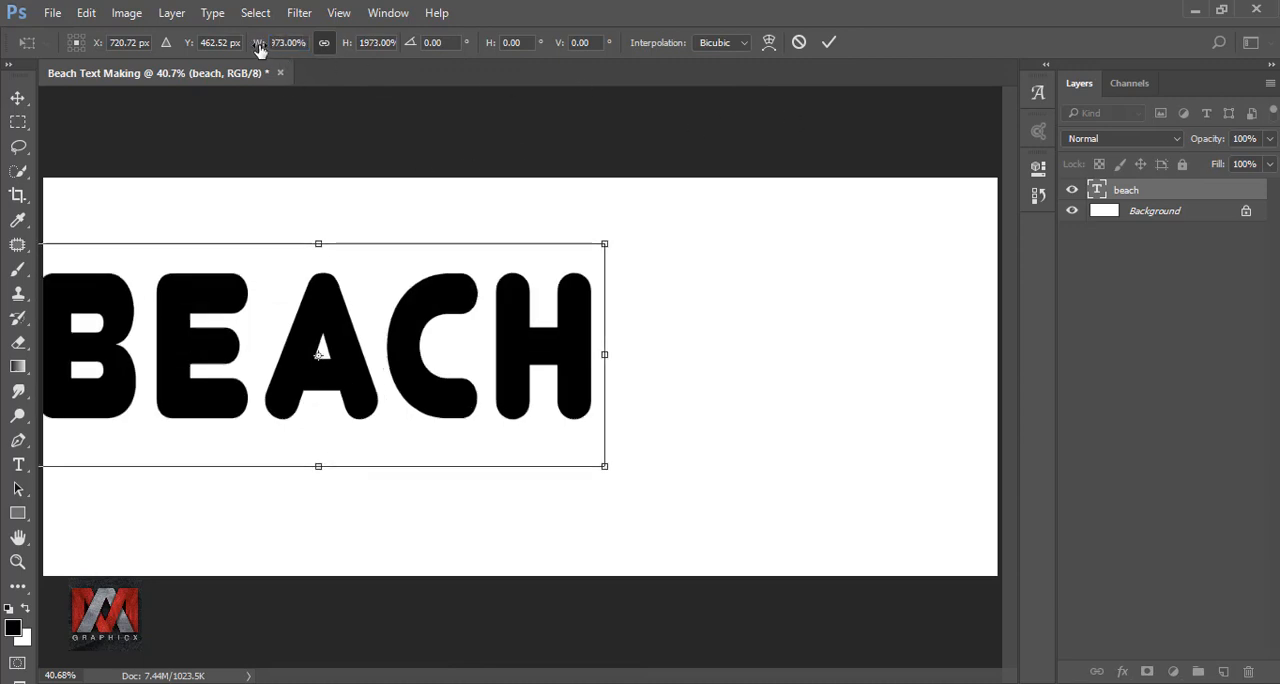
{"action": "left_click_drag", "start_coordinate": [260, 50], "coordinate": [331, 60]}
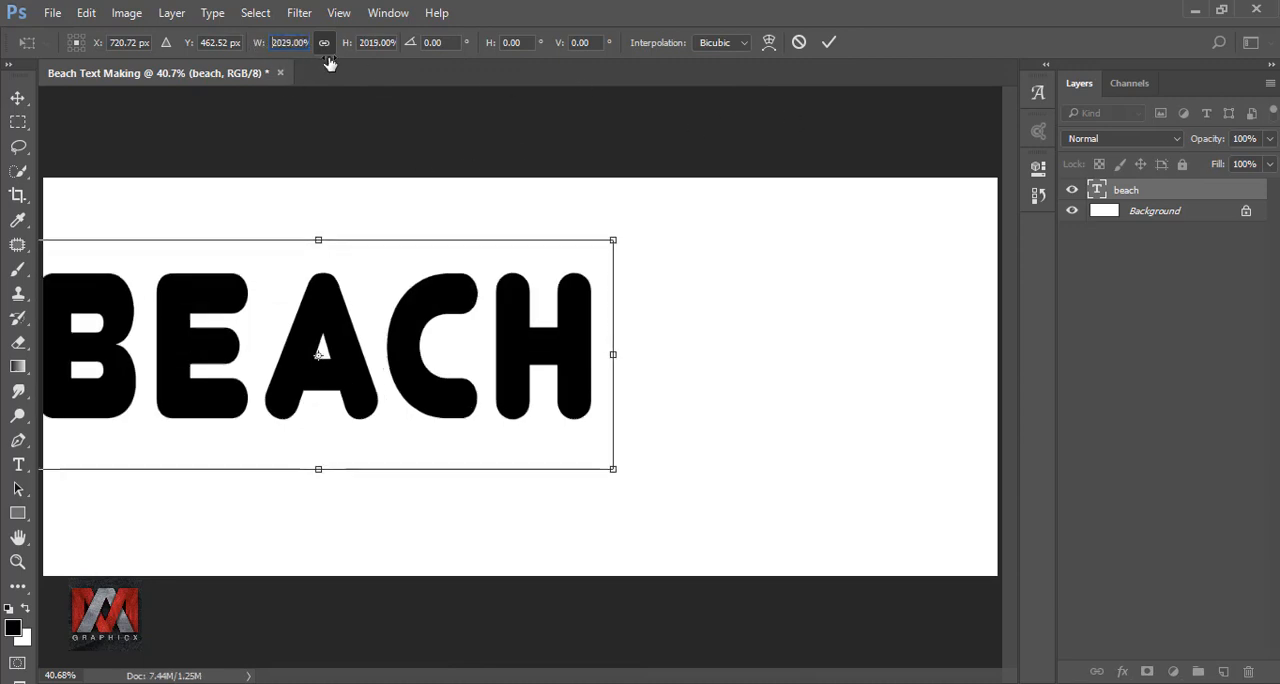
{"action": "left_click", "coordinate": [829, 43]}
{"action": "left_click_drag", "start_coordinate": [523, 299], "coordinate": [730, 320]}
Enlarge the beach text proportionally by another 133% so it spans most of the canvas width.
{"action": "key", "text": "ctrl+t"}
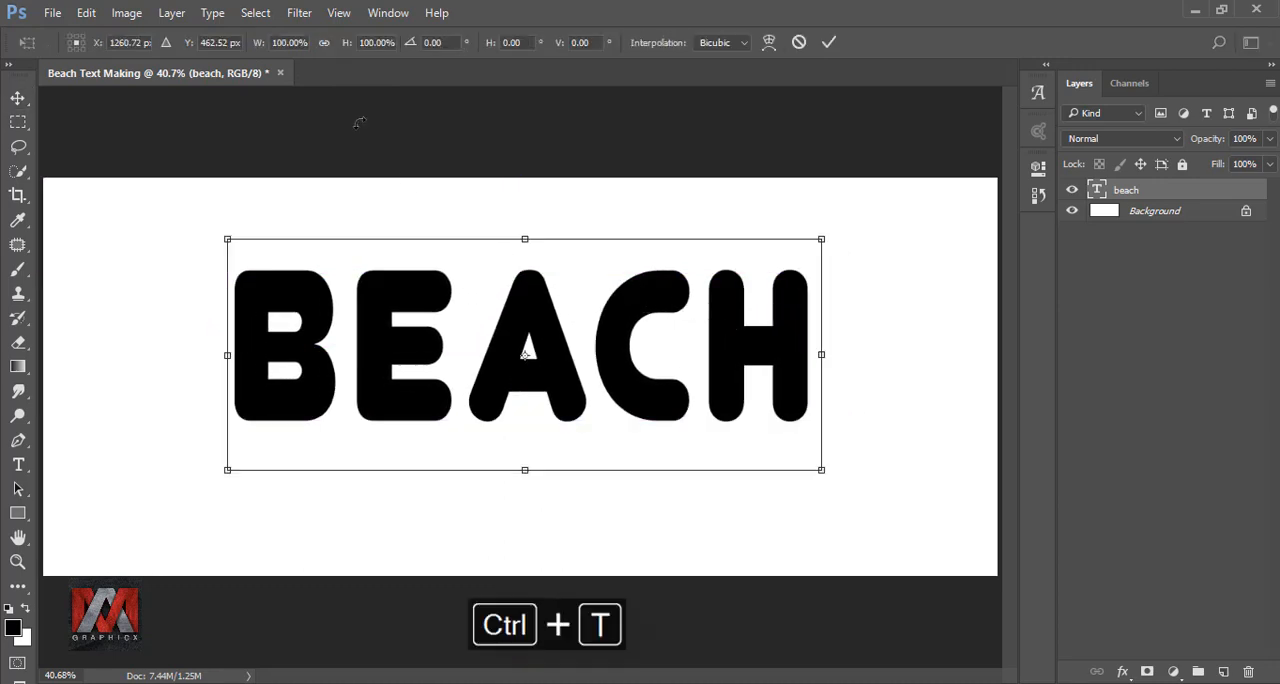
{"action": "left_click", "coordinate": [325, 43]}
{"action": "left_click_drag", "start_coordinate": [266, 47], "coordinate": [291, 48]}
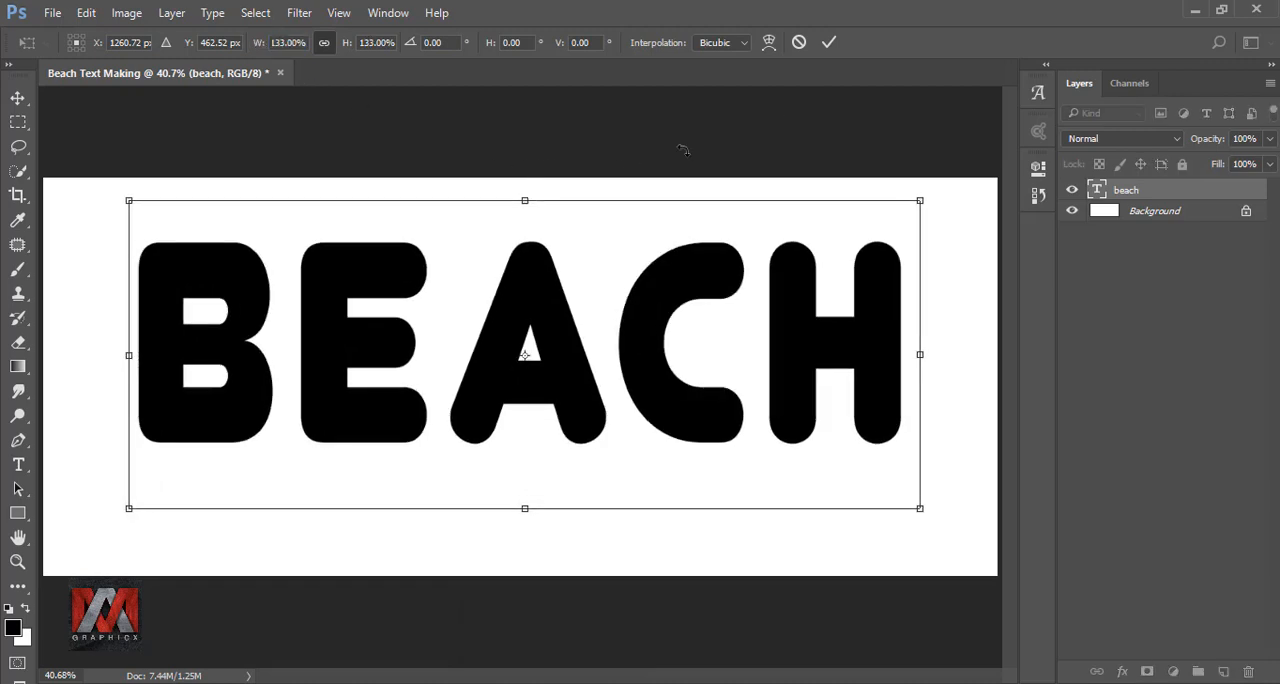
{"action": "left_click", "coordinate": [829, 44]}
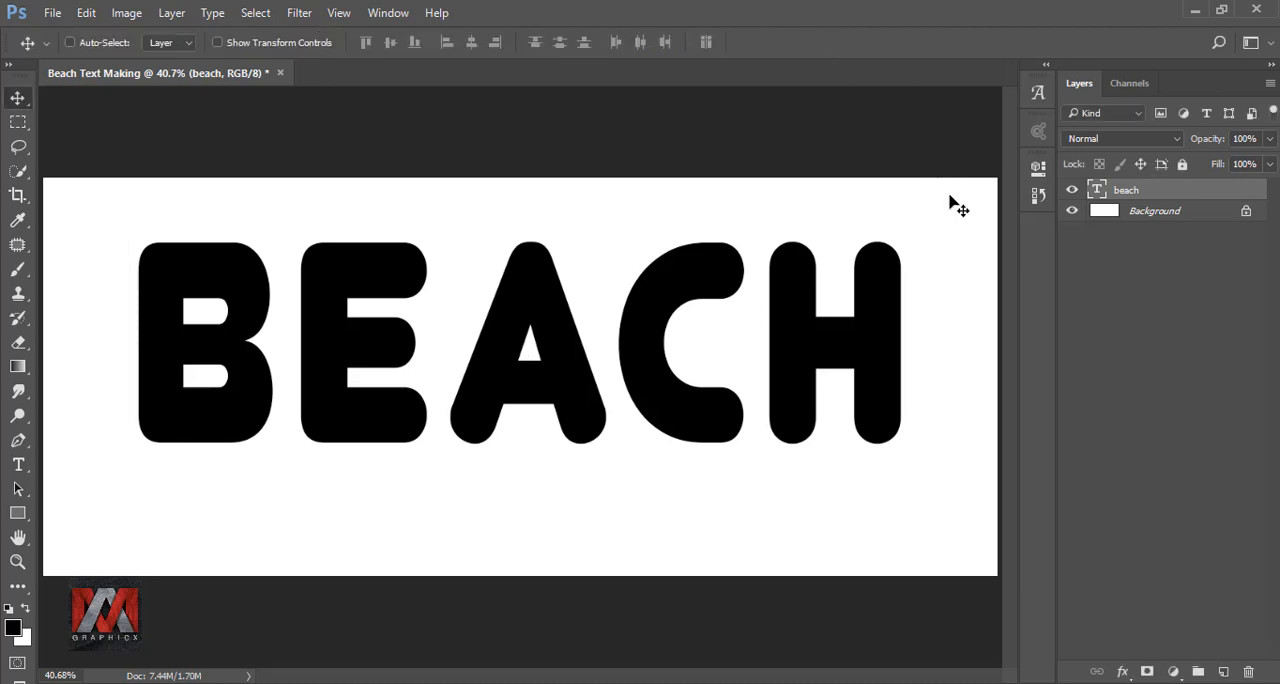
Add a new layer directly above the Background and fill it with the blue color #0257d4.
{"action": "left_click", "coordinate": [1105, 210]}
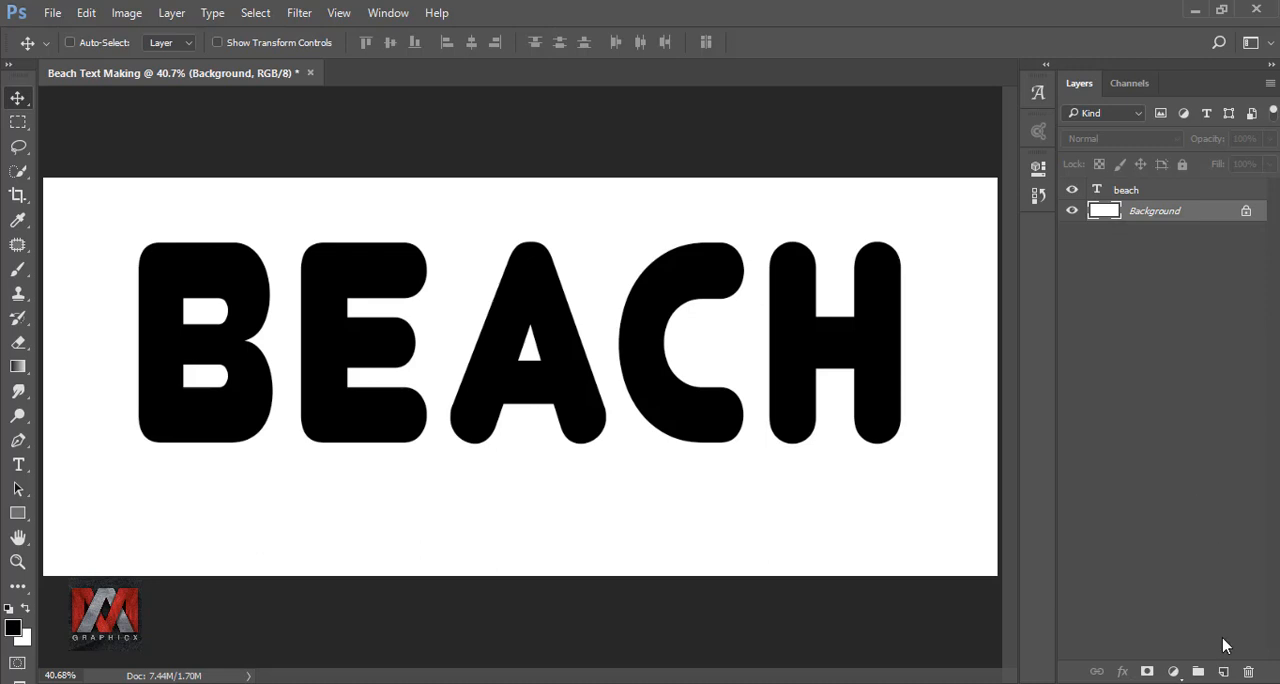
{"action": "left_click", "coordinate": [1223, 671]}
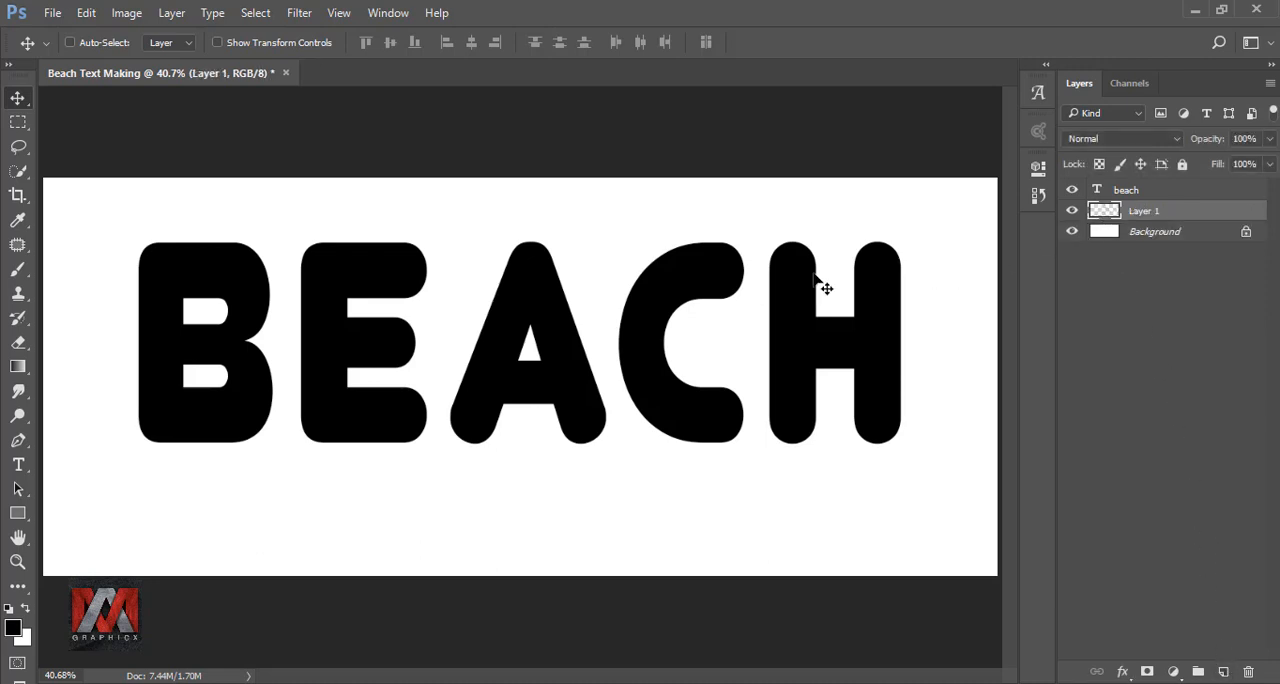
{"action": "key", "text": "shift+F5"}
{"action": "left_click", "coordinate": [1071, 196]}
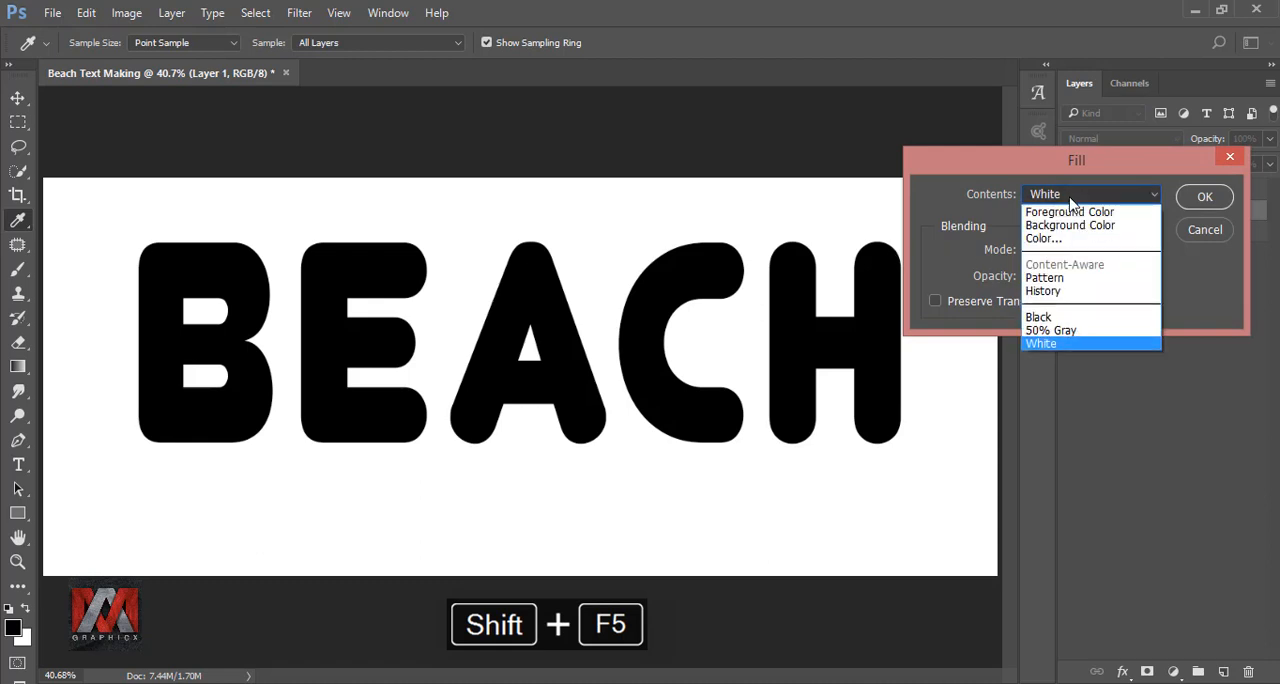
{"action": "left_click", "coordinate": [1045, 238]}
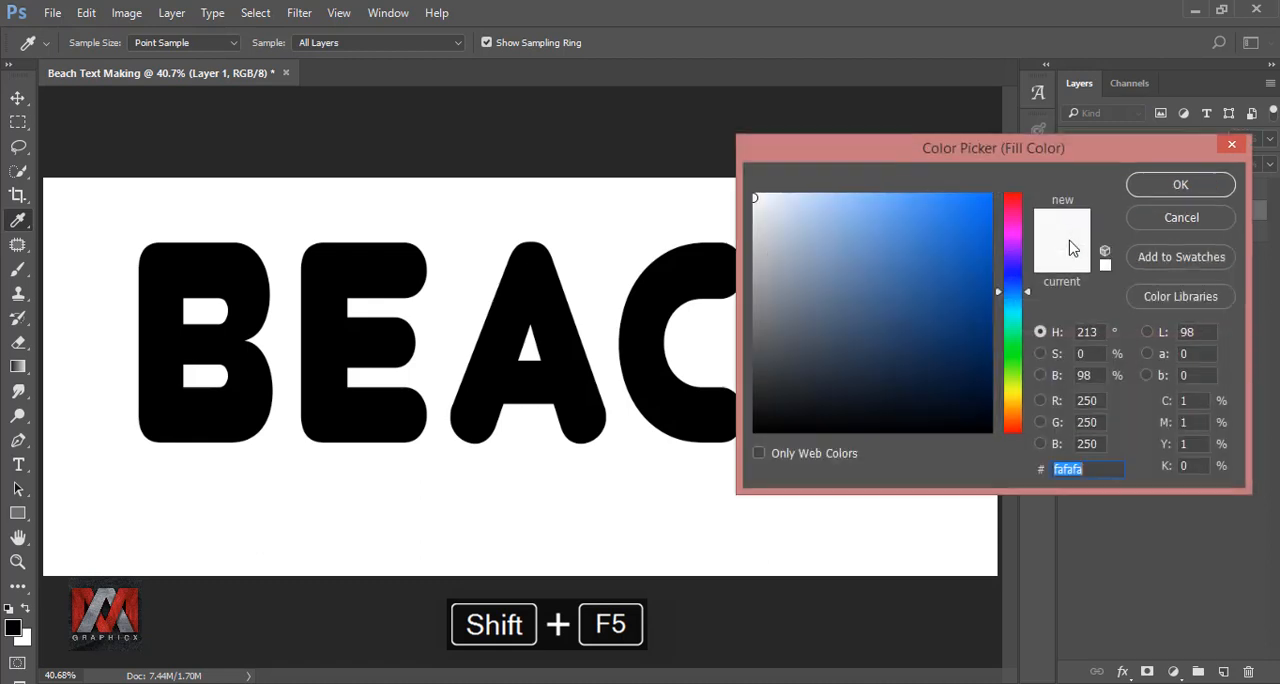
{"action": "left_click", "coordinate": [1108, 466]}
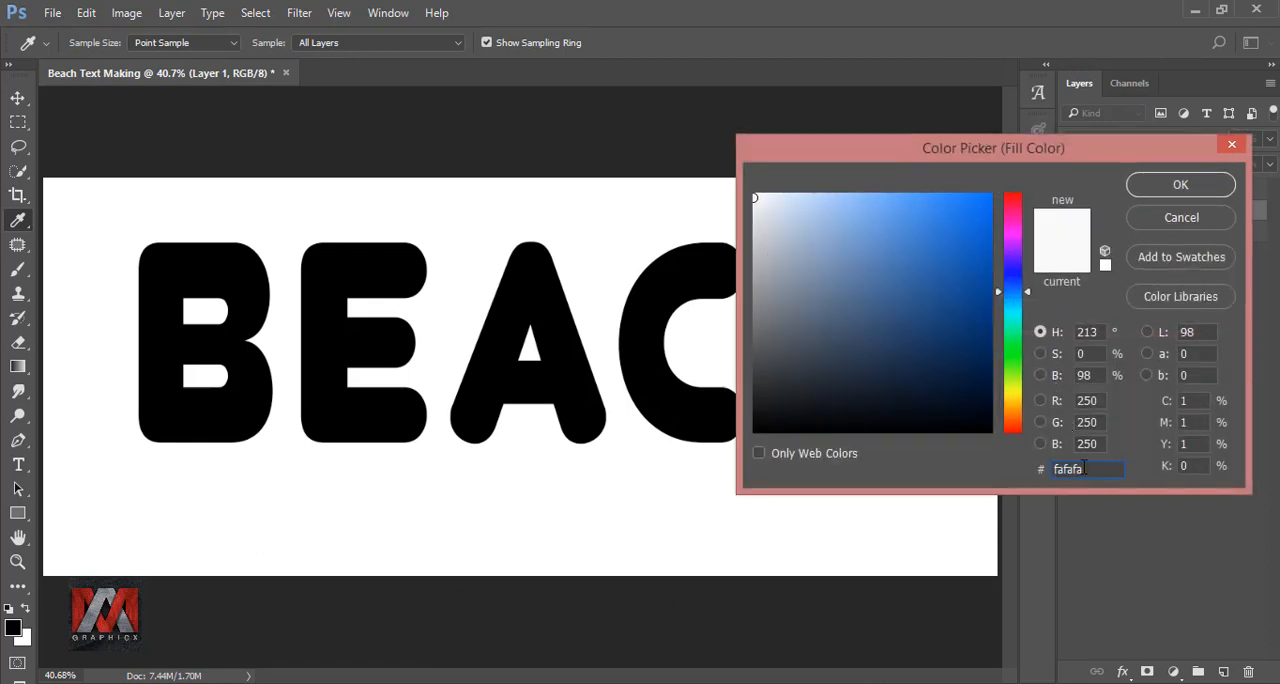
{"action": "left_click_drag", "start_coordinate": [1084, 466], "coordinate": [1022, 473]}
{"action": "type", "text": "02"}
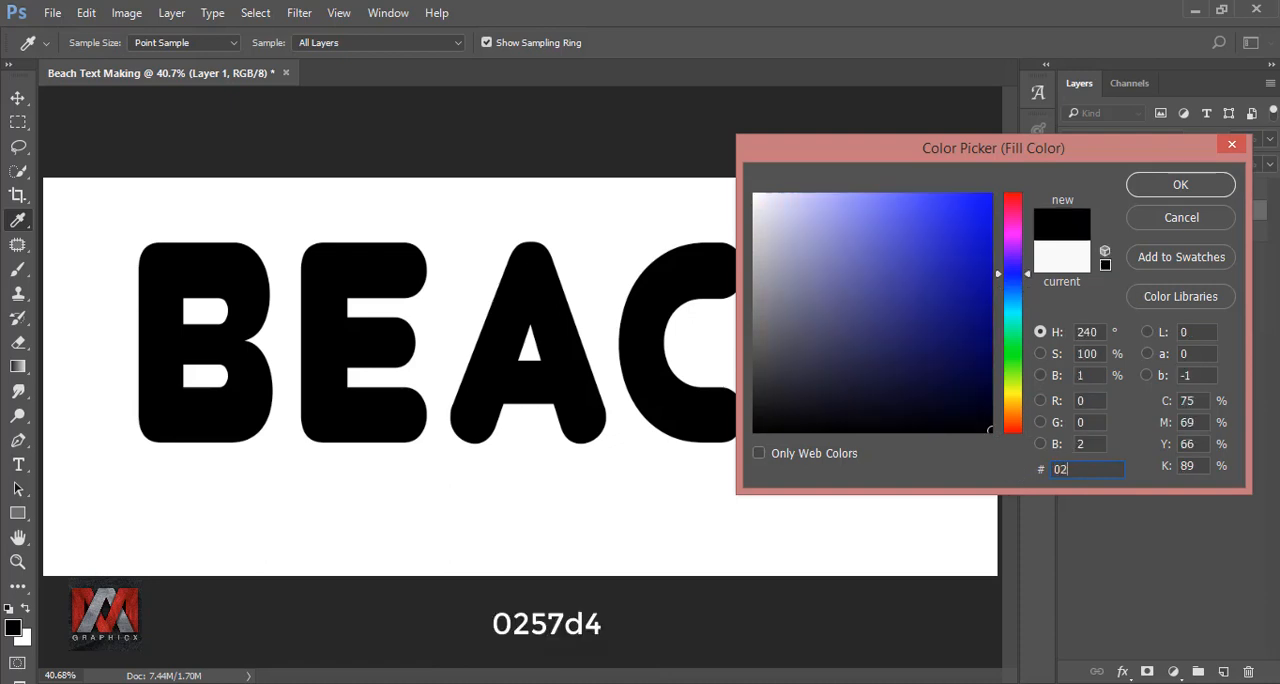
{"action": "type", "text": "57d4"}
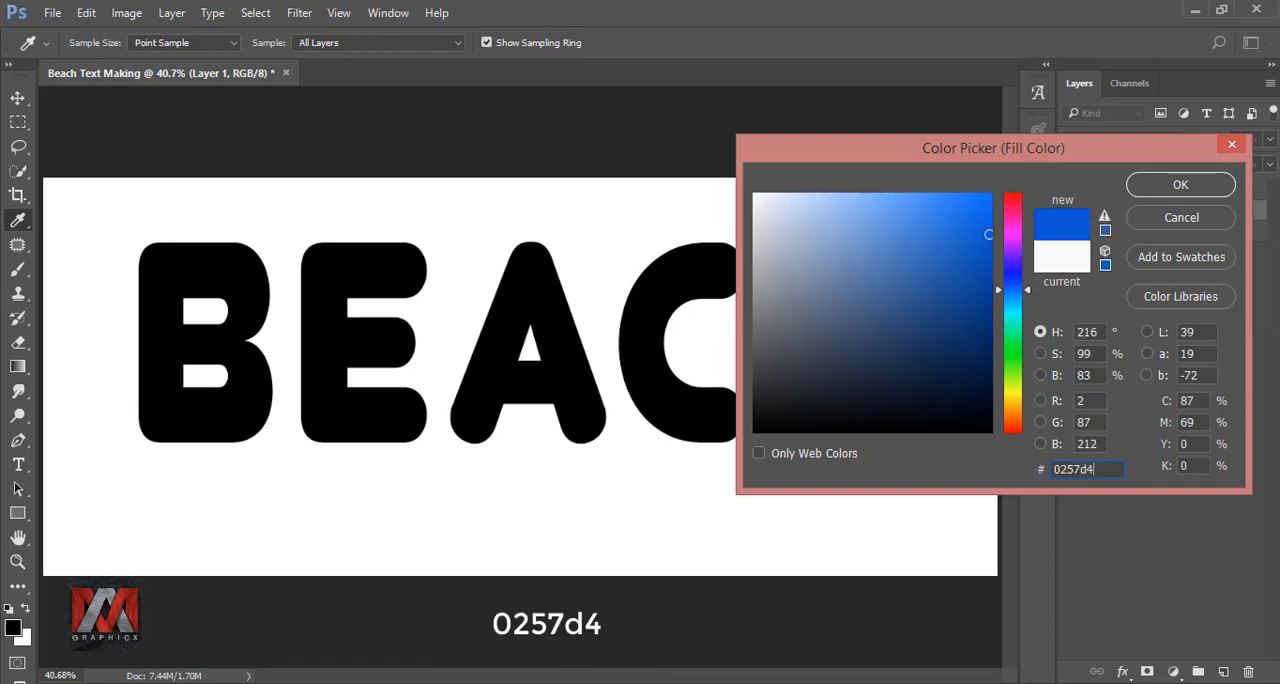
{"action": "left_click", "coordinate": [1179, 196]}
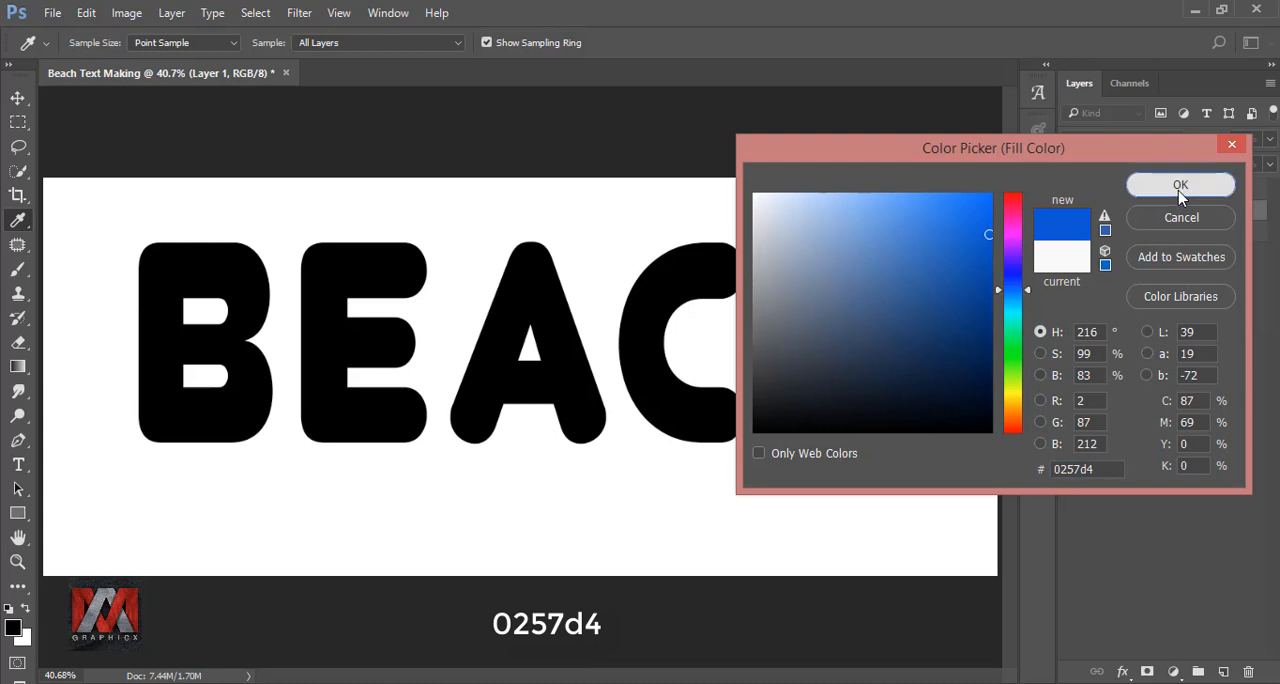
{"action": "left_click", "coordinate": [1190, 200]}
{"action": "key", "text": "v"}
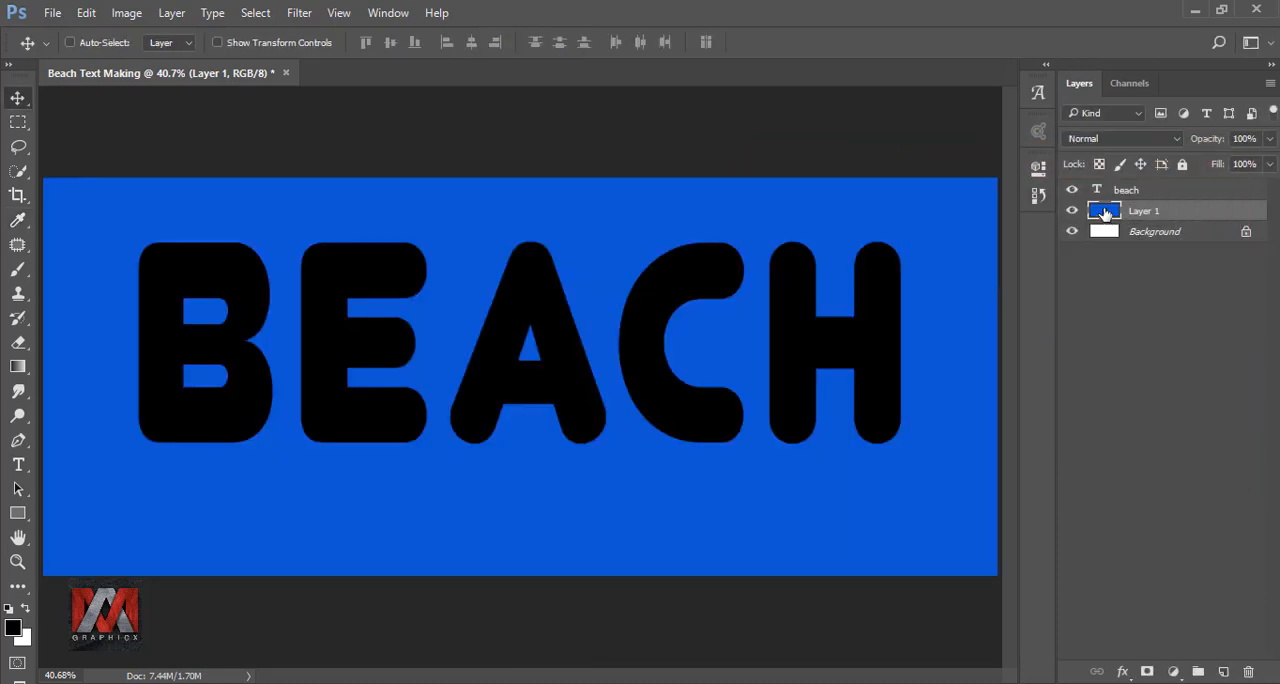
Hide the beach text layer and add an empty layer above the blue fill layer.
{"action": "left_click", "coordinate": [1072, 189]}
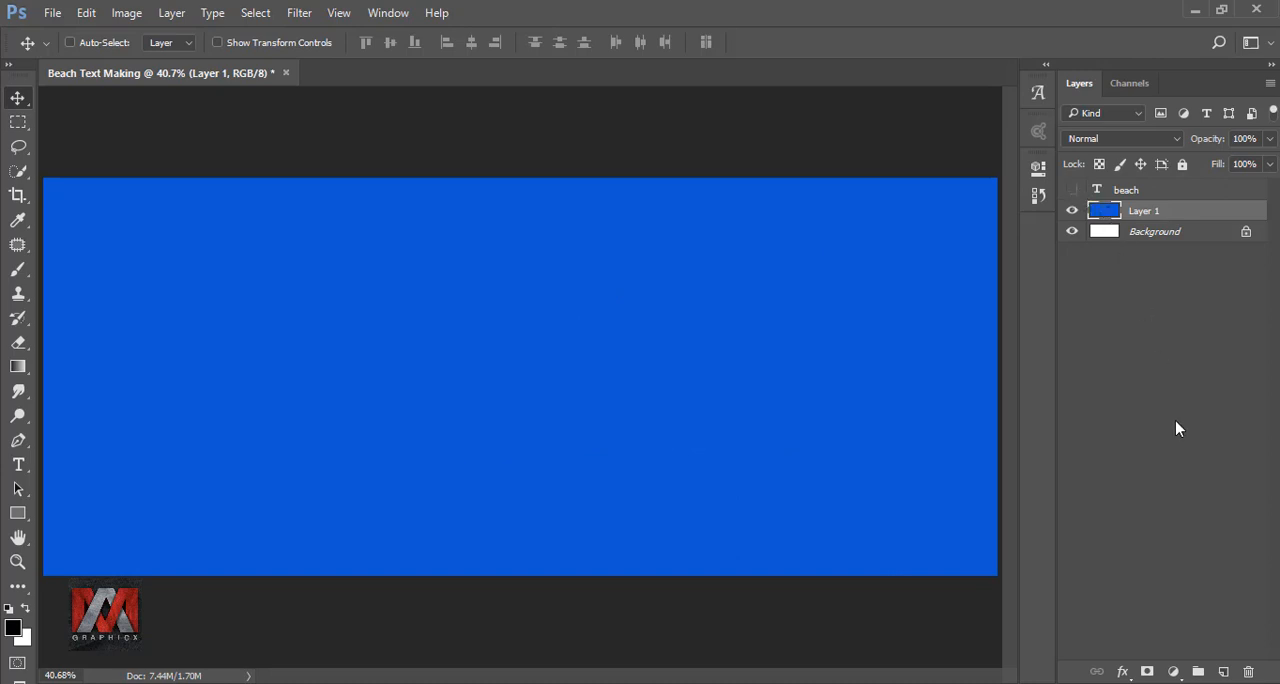
{"action": "left_click", "coordinate": [1223, 671]}
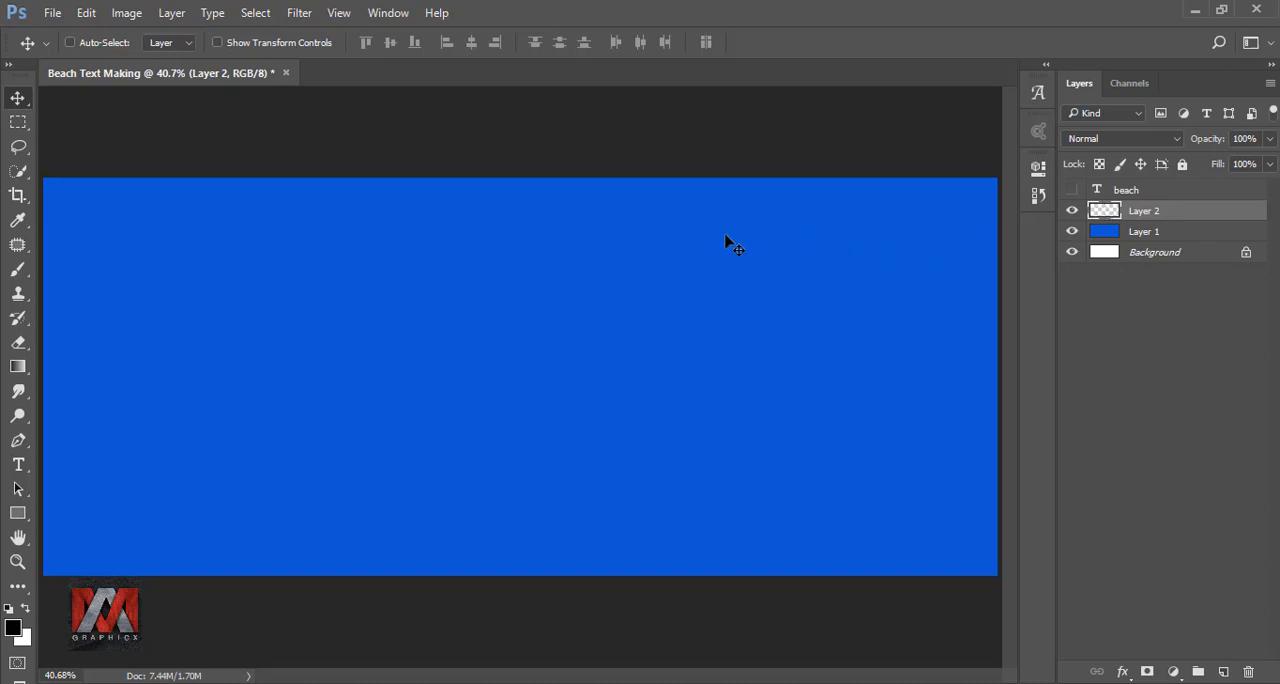
Stamp one white cloud across the canvas with the 4848 cloud brush tip, turned a quarter turn clockwise and sized to 1900 px.
{"action": "left_click", "coordinate": [16, 271]}
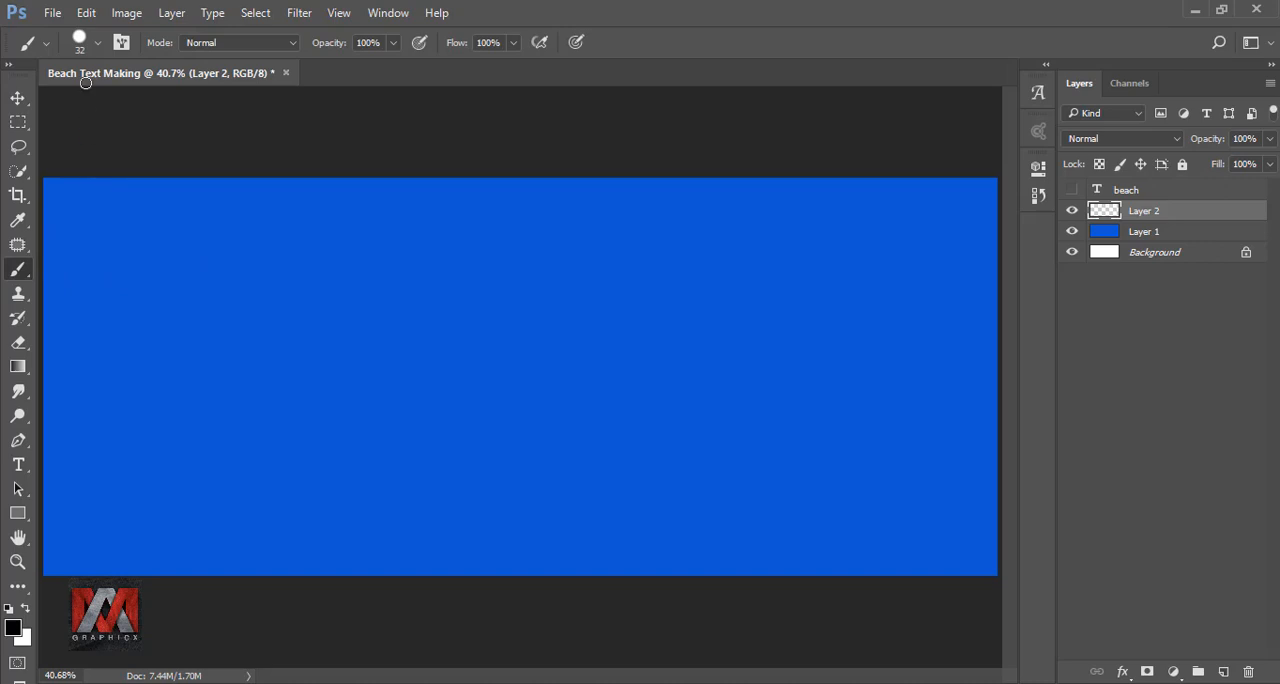
{"action": "left_click", "coordinate": [79, 44]}
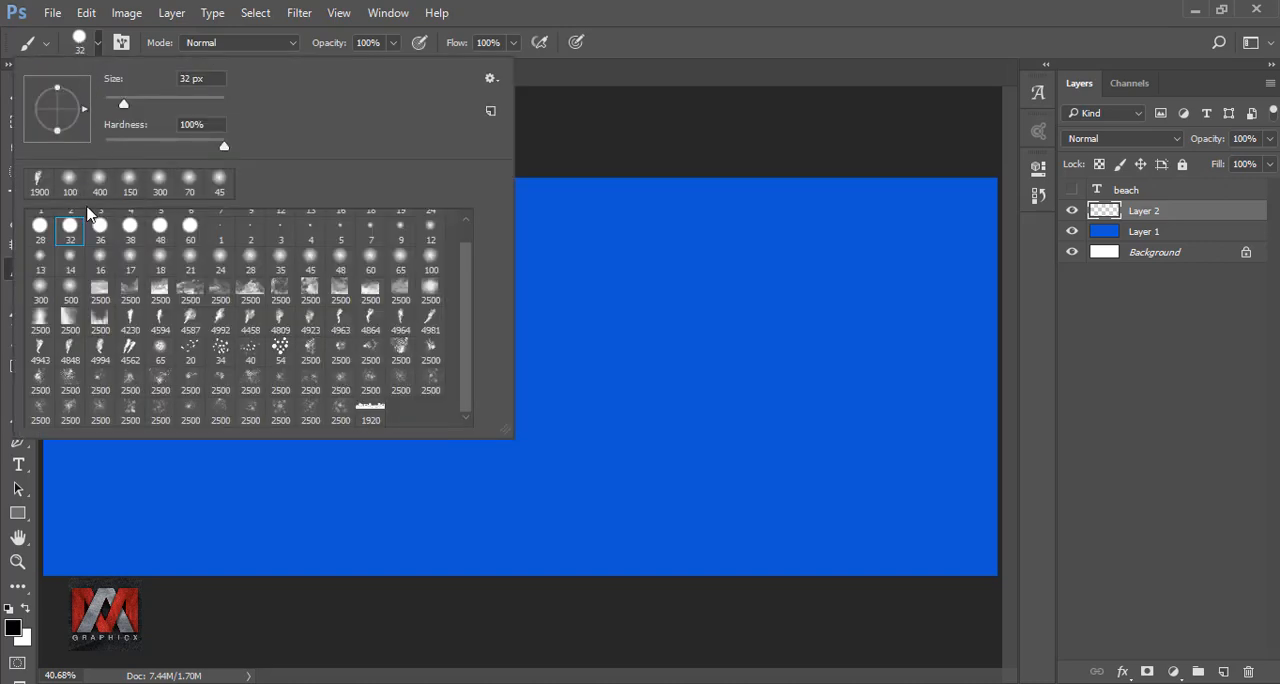
{"action": "left_click", "coordinate": [70, 350]}
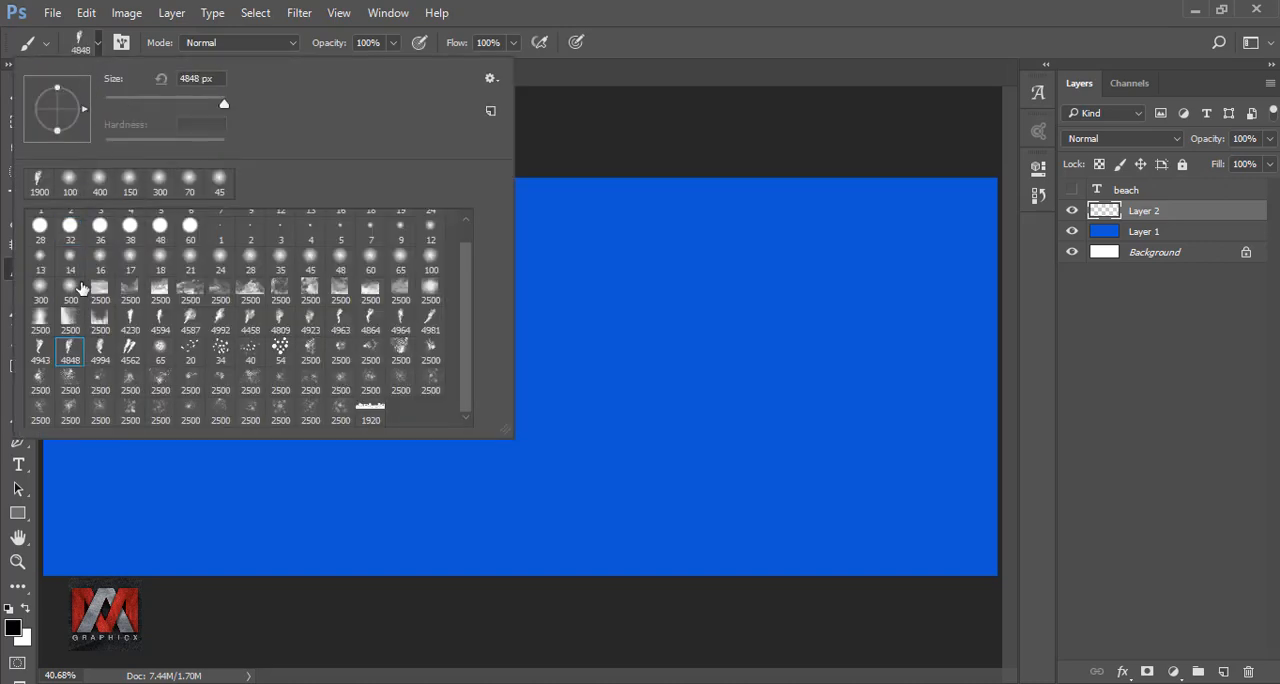
{"action": "left_click_drag", "start_coordinate": [86, 116], "coordinate": [59, 148]}
{"action": "left_click_drag", "start_coordinate": [179, 77], "coordinate": [237, 77]}
{"action": "type", "text": "1900"}
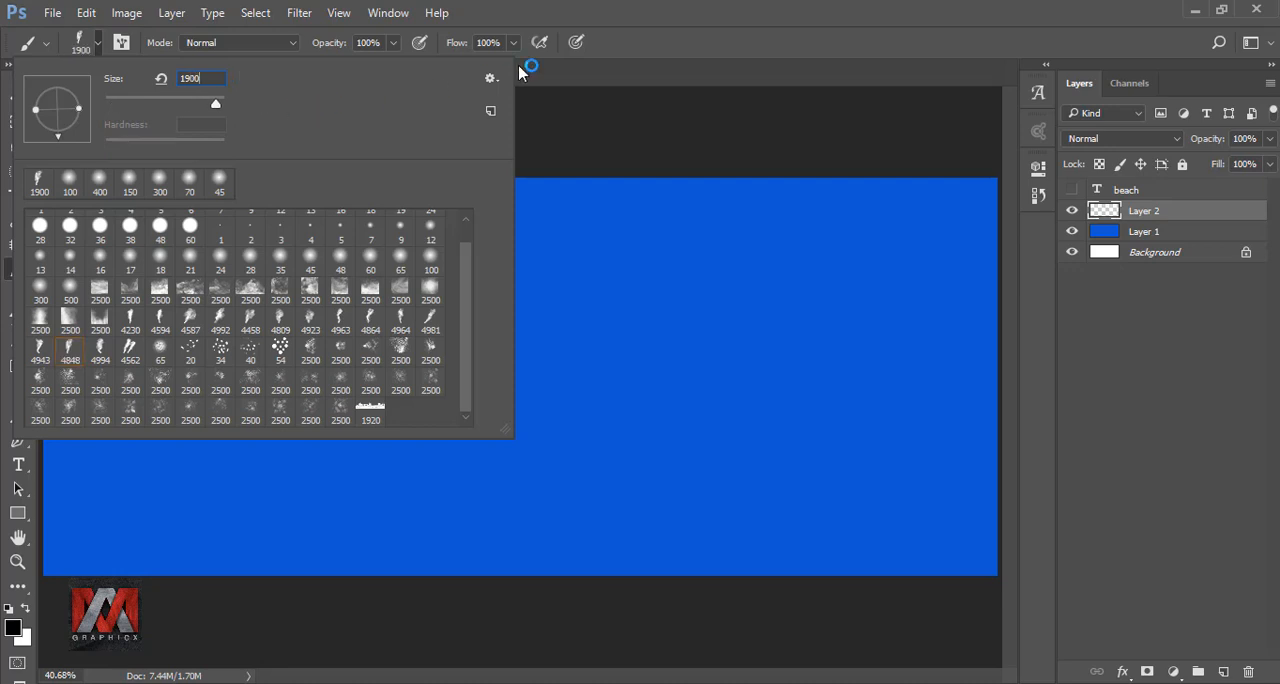
{"action": "left_click", "coordinate": [660, 40]}
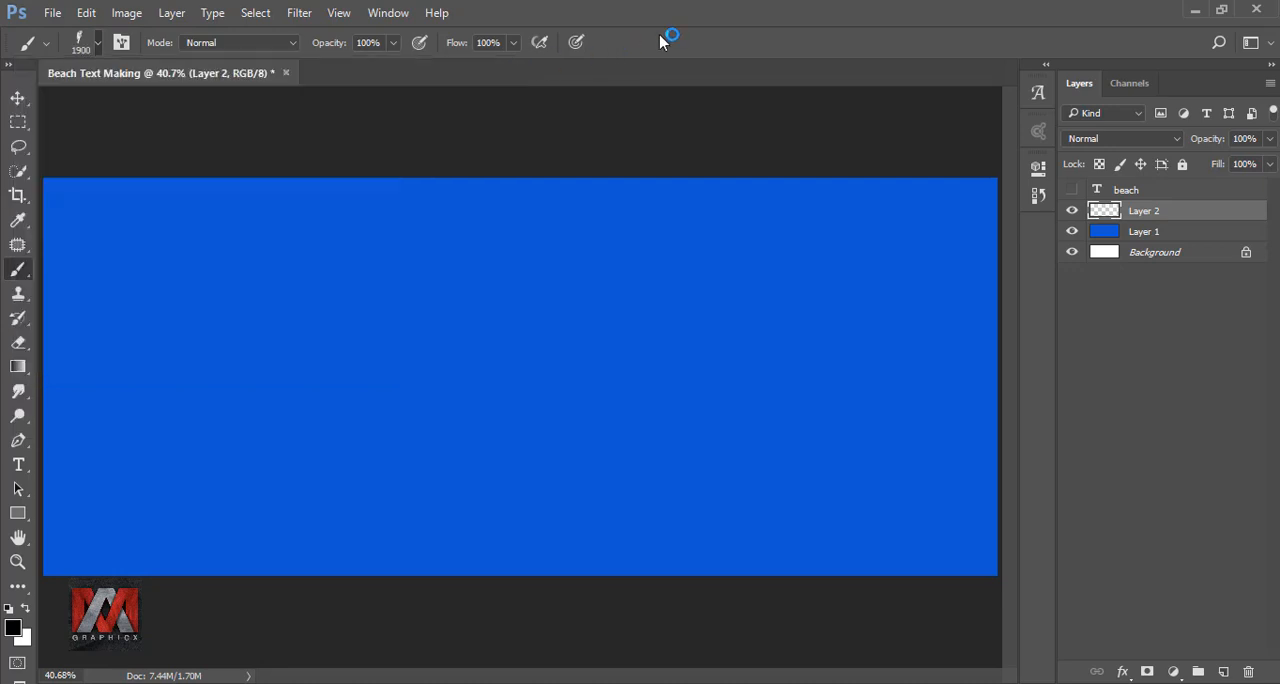
{"action": "left_click", "coordinate": [25, 612]}
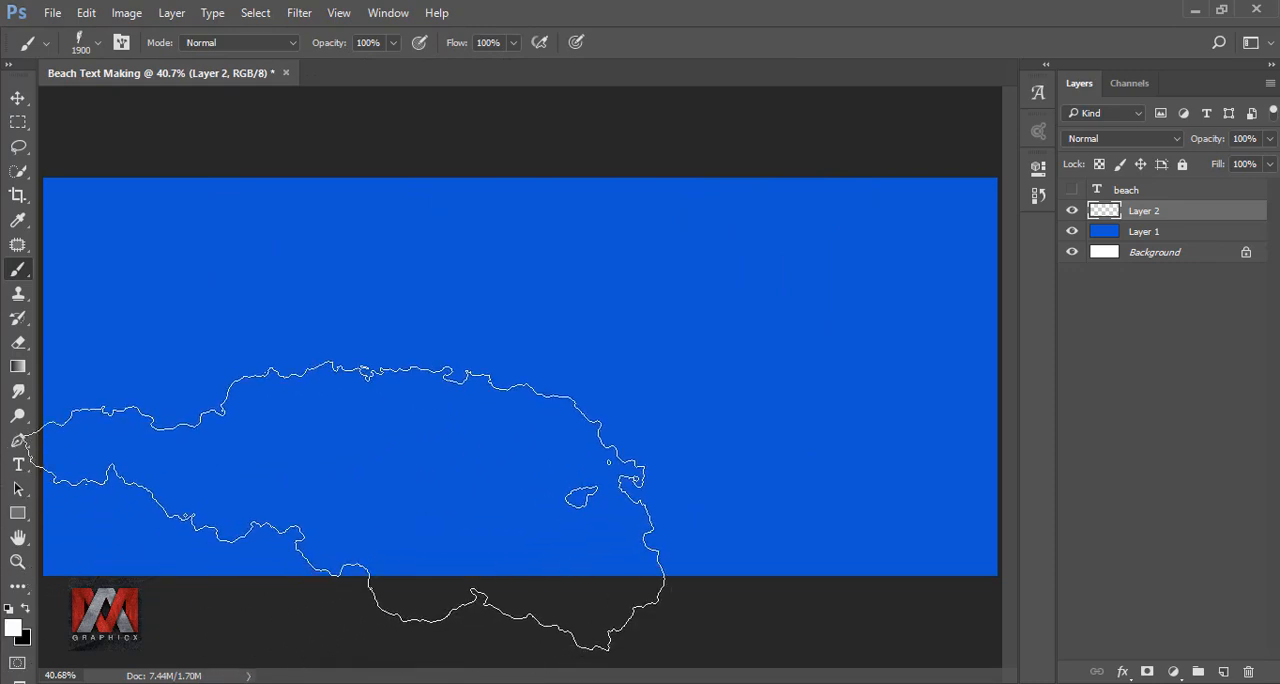
{"action": "left_click", "coordinate": [486, 395]}
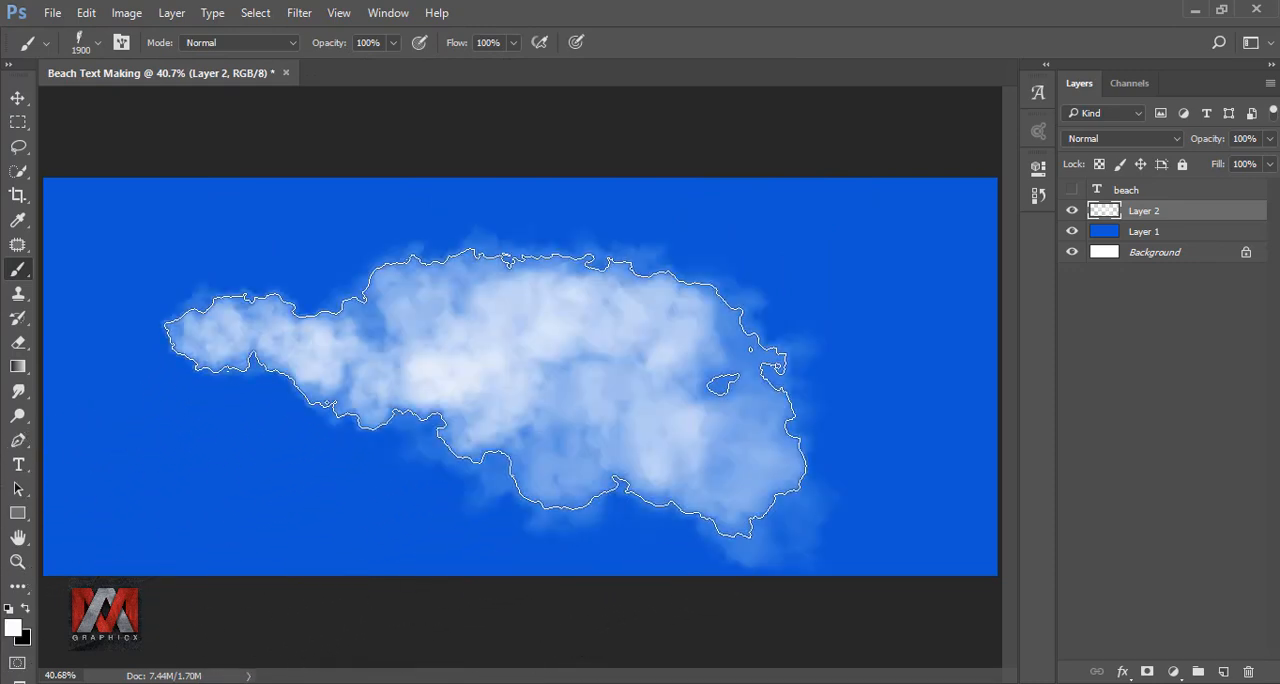
Enlarge the cloud proportionally to about 142.5%, rotate it to about -2.5° and move it to the canvas's lower part.
{"action": "key", "text": "ctrl+t"}
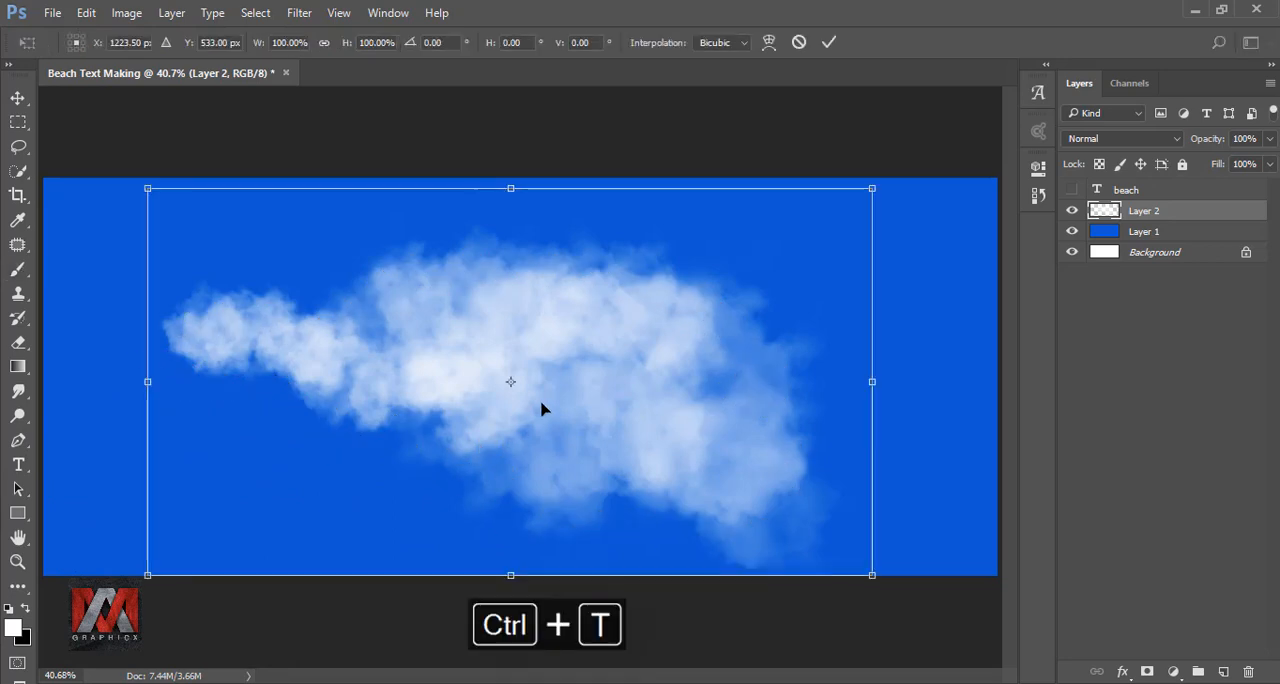
{"action": "left_click_drag", "start_coordinate": [543, 406], "coordinate": [456, 517]}
{"action": "left_click_drag", "start_coordinate": [790, 345], "coordinate": [871, 309]}
{"action": "left_click_drag", "start_coordinate": [727, 281], "coordinate": [971, 8]}
{"action": "left_click_drag", "start_coordinate": [794, 335], "coordinate": [792, 485]}
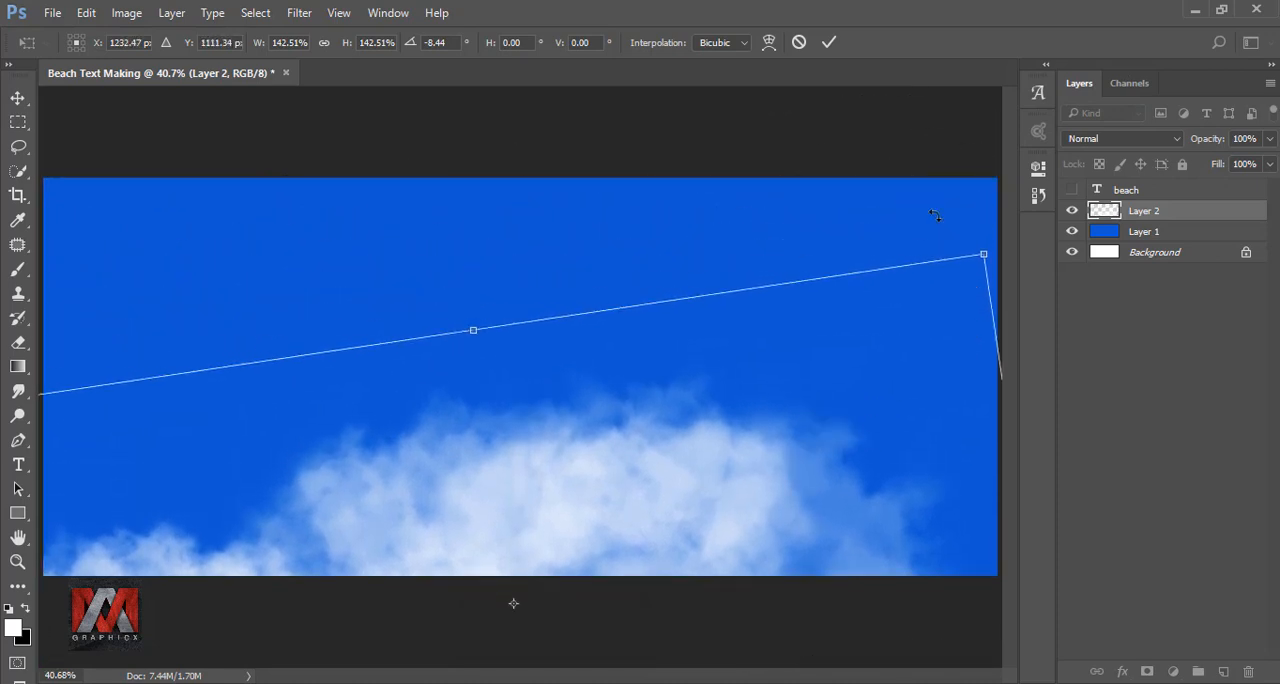
{"action": "left_click_drag", "start_coordinate": [935, 215], "coordinate": [974, 241]}
{"action": "left_click_drag", "start_coordinate": [792, 417], "coordinate": [805, 445]}
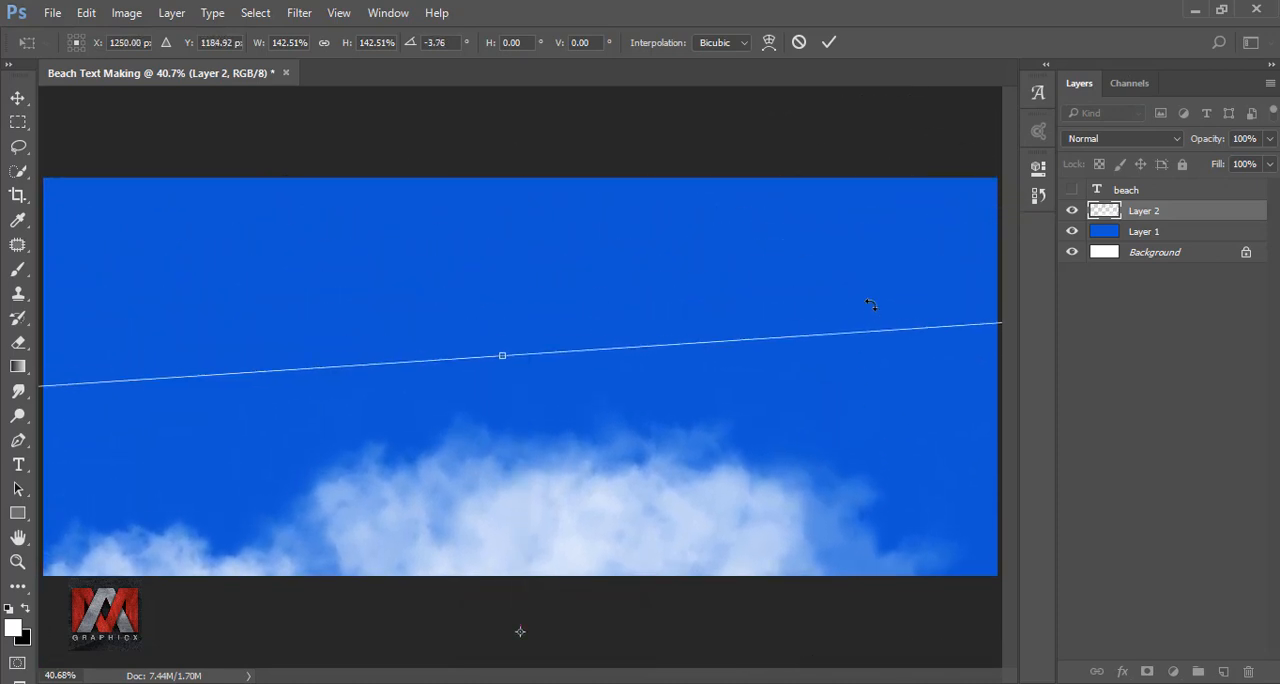
{"action": "mouse_move", "coordinate": [869, 297]}
{"action": "left_mouse_down"}
{"action": "mouse_move", "coordinate": [880, 274]}
{"action": "mouse_move", "coordinate": [866, 292]}
{"action": "left_mouse_up"}
Enlarge the cloud to about 159% and place it so only its upper part shows along the canvas's lower edge.
{"action": "scroll", "coordinate": [617, 292], "scroll_direction": "down", "scroll_amount": 3}
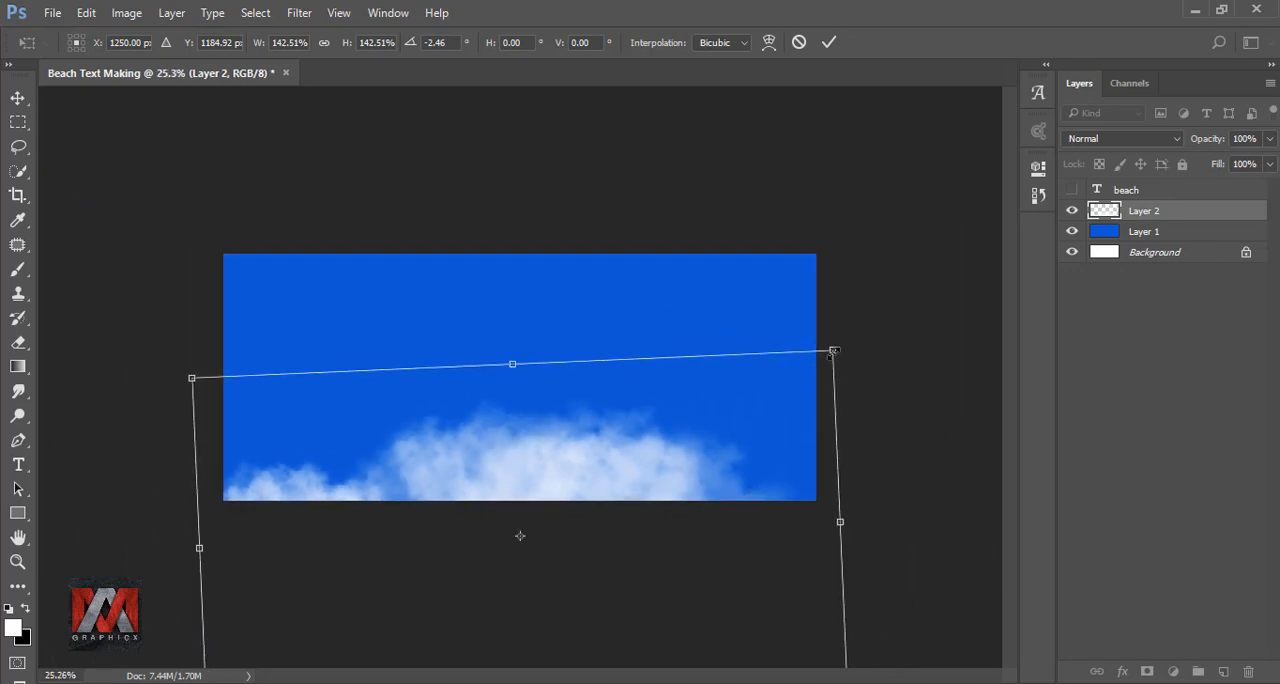
{"action": "left_click_drag", "start_coordinate": [834, 351], "coordinate": [906, 306]}
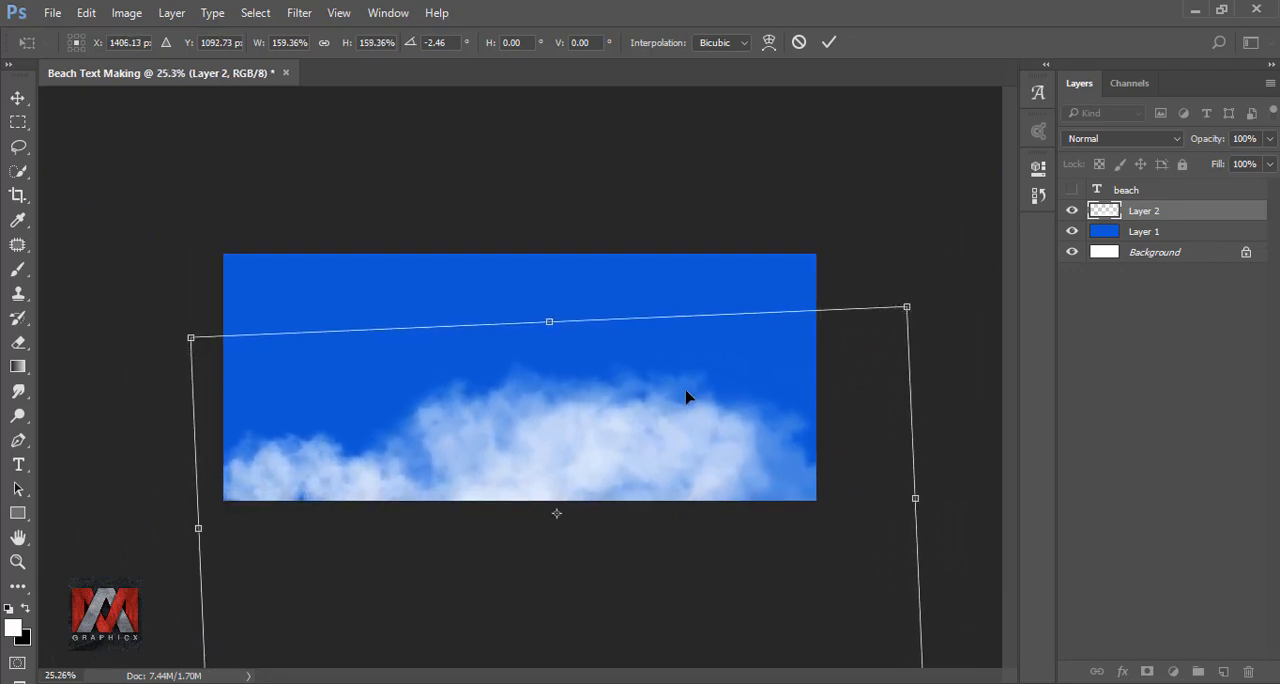
{"action": "left_click_drag", "start_coordinate": [686, 397], "coordinate": [686, 424]}
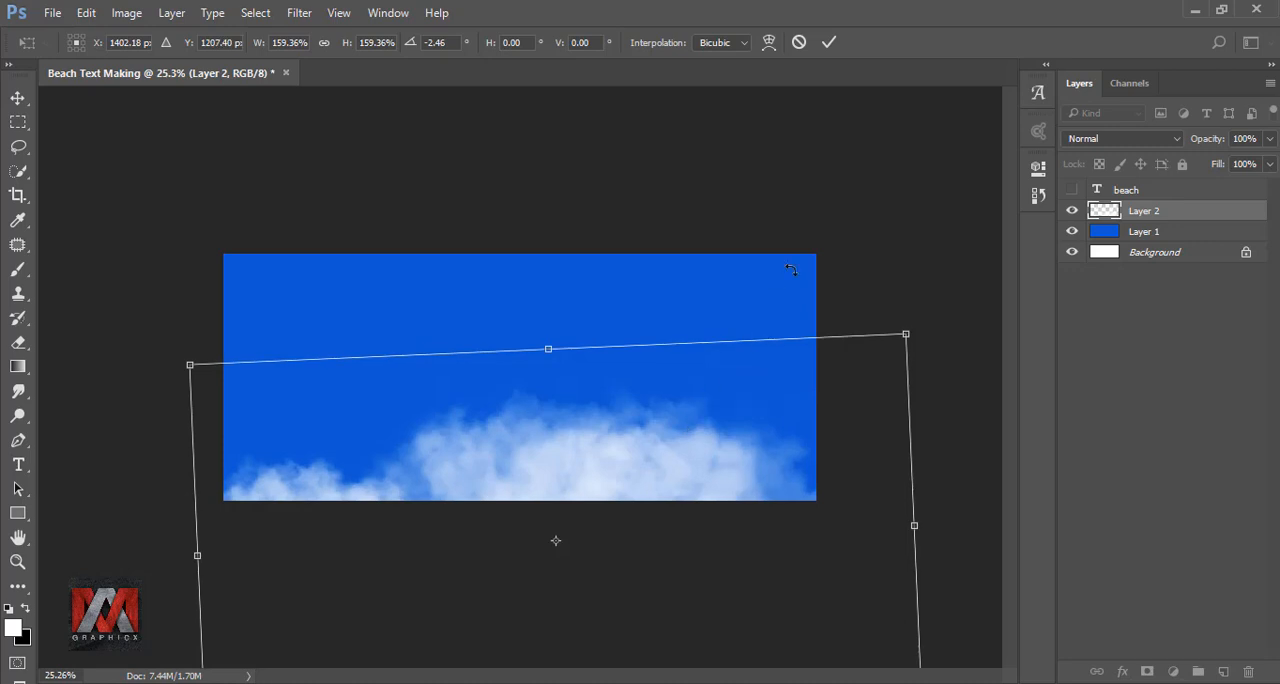
{"action": "left_click", "coordinate": [829, 44]}
{"action": "key", "text": "b"}
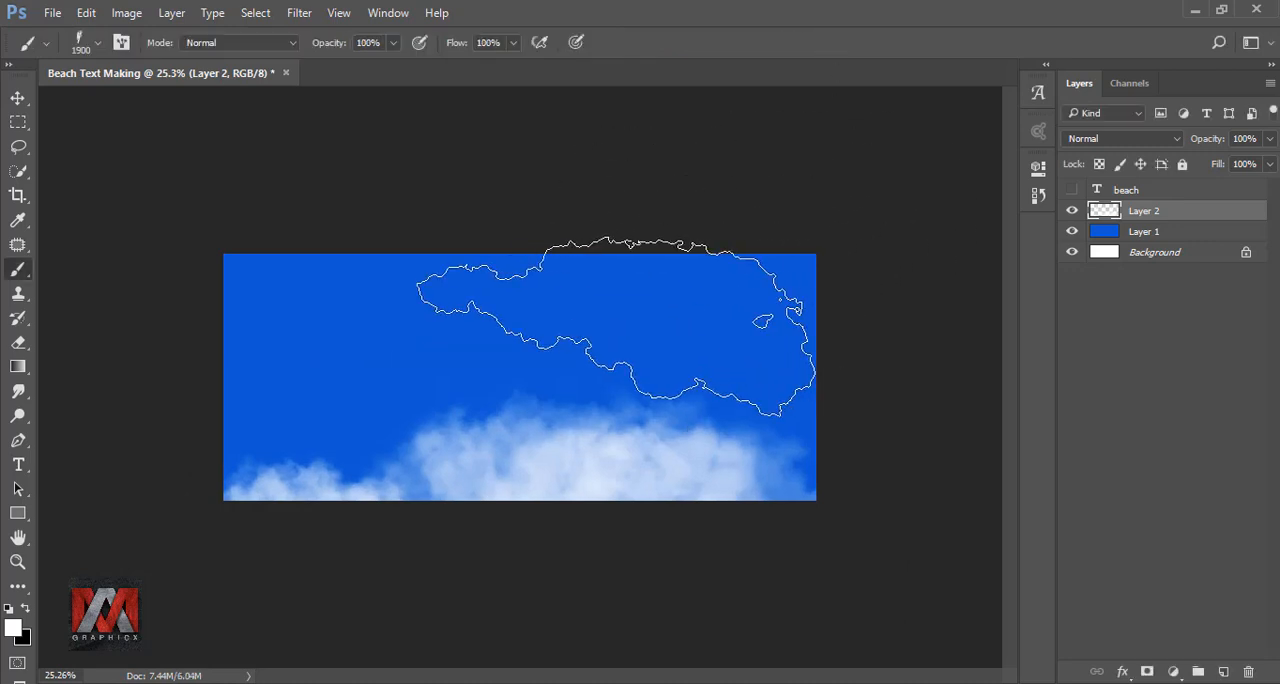
Reduce the cloud layer's opacity to 48% and compare the sky with and without the cloud.
{"action": "key", "text": "ctrl+0"}
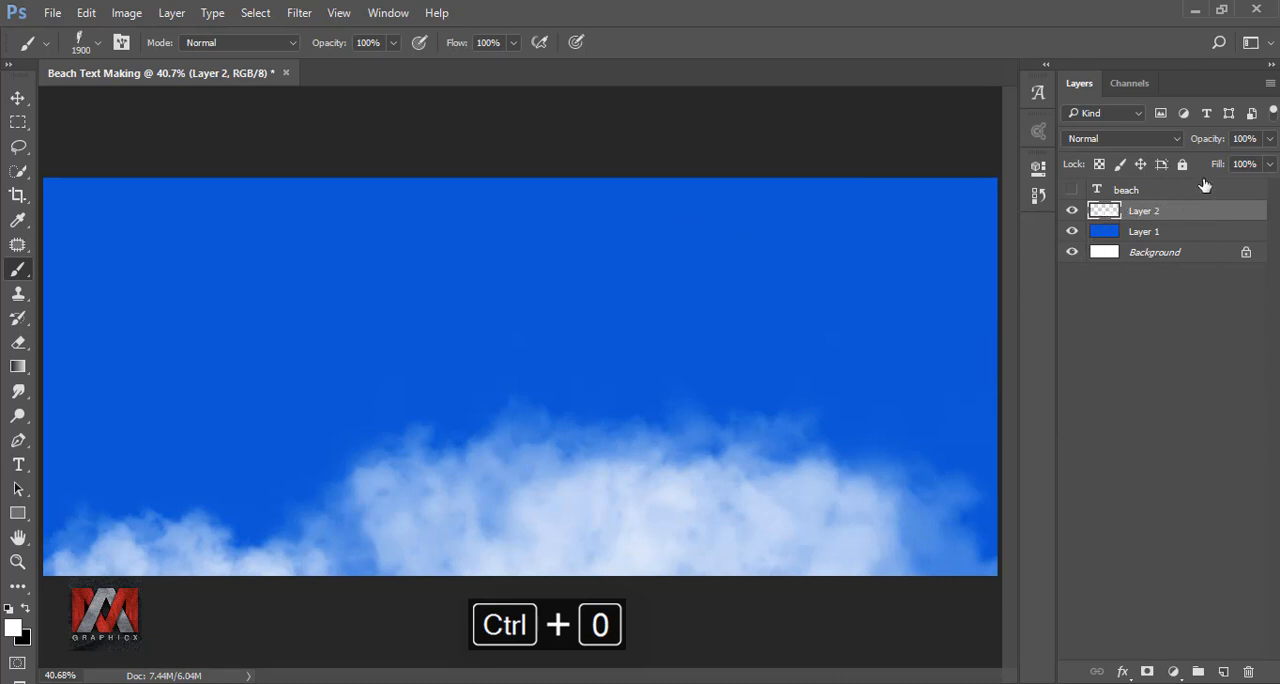
{"action": "left_click", "coordinate": [1270, 140]}
{"action": "left_click_drag", "start_coordinate": [1268, 163], "coordinate": [1224, 168]}
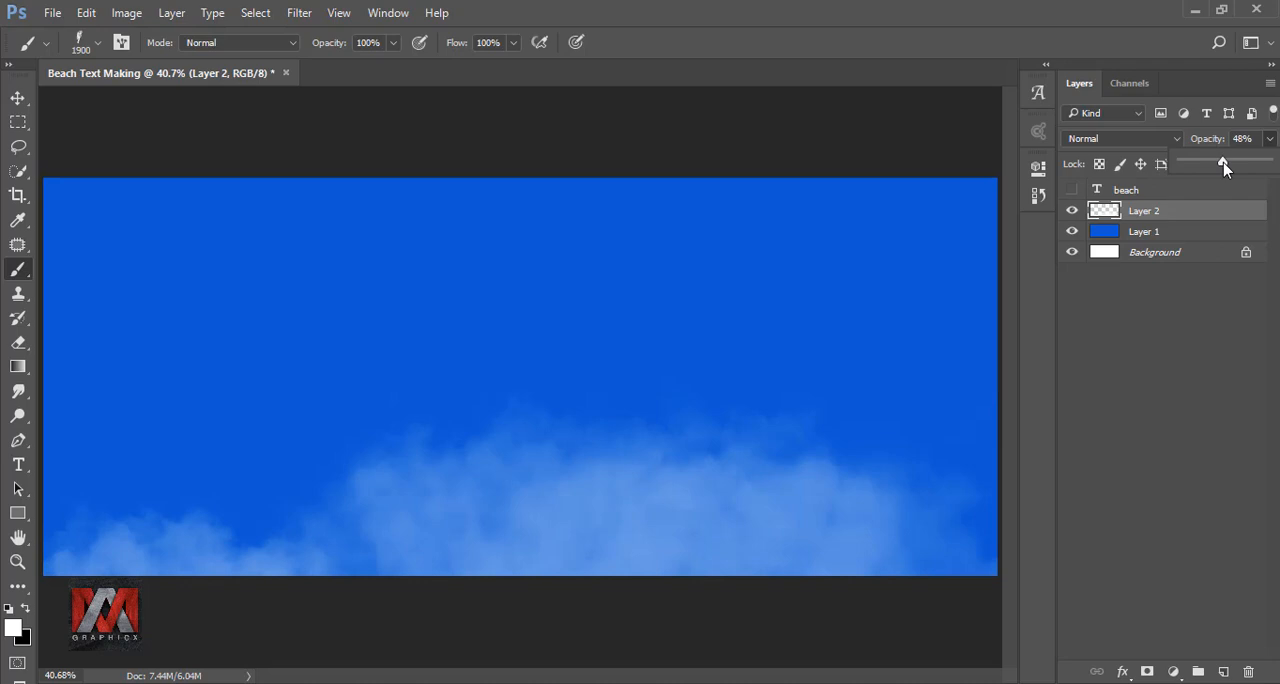
{"action": "left_click", "coordinate": [1114, 213]}
{"action": "left_click", "coordinate": [1071, 212]}
{"action": "left_click", "coordinate": [1071, 212]}
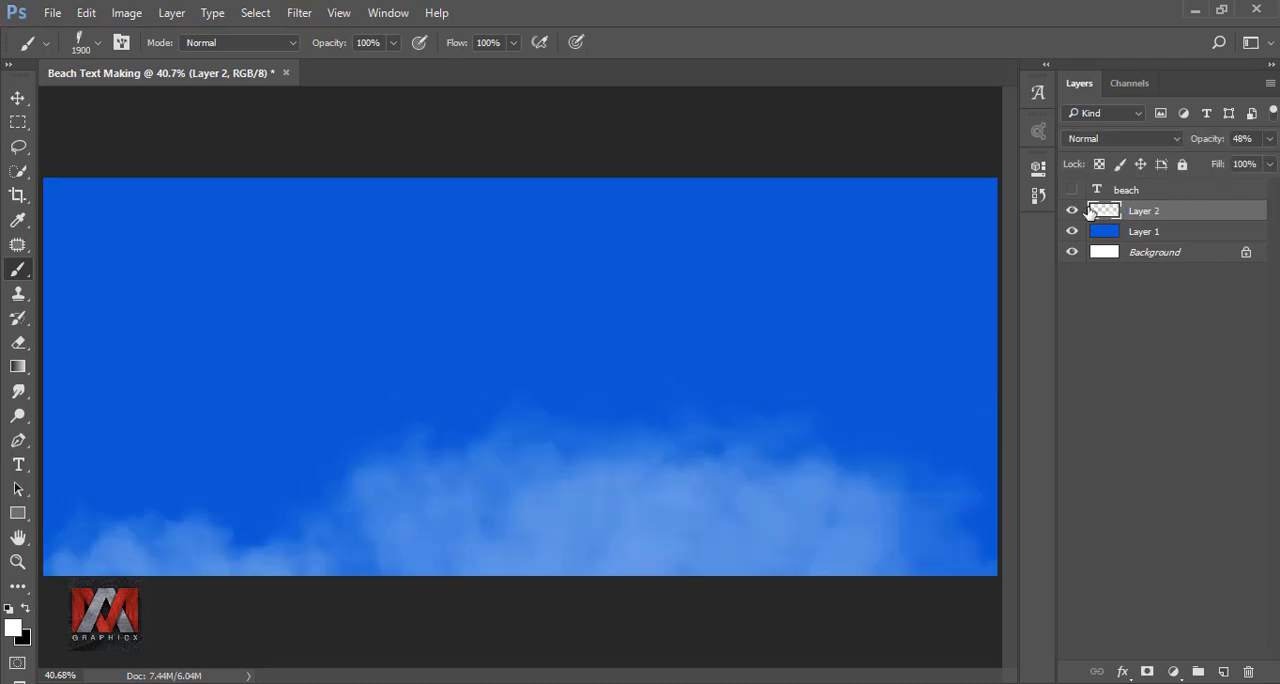
Show the beach text layer again and add a new layer above it, clipped to the text.
{"action": "left_click", "coordinate": [1108, 190]}
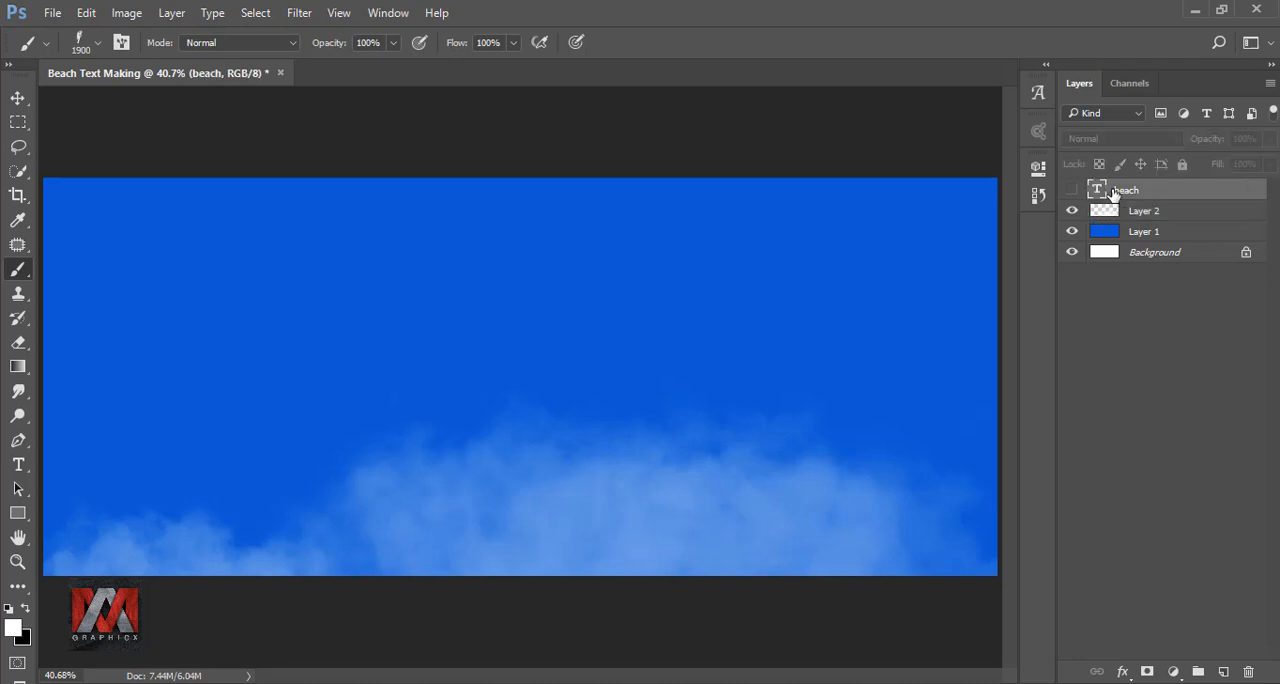
{"action": "left_click", "coordinate": [1071, 191]}
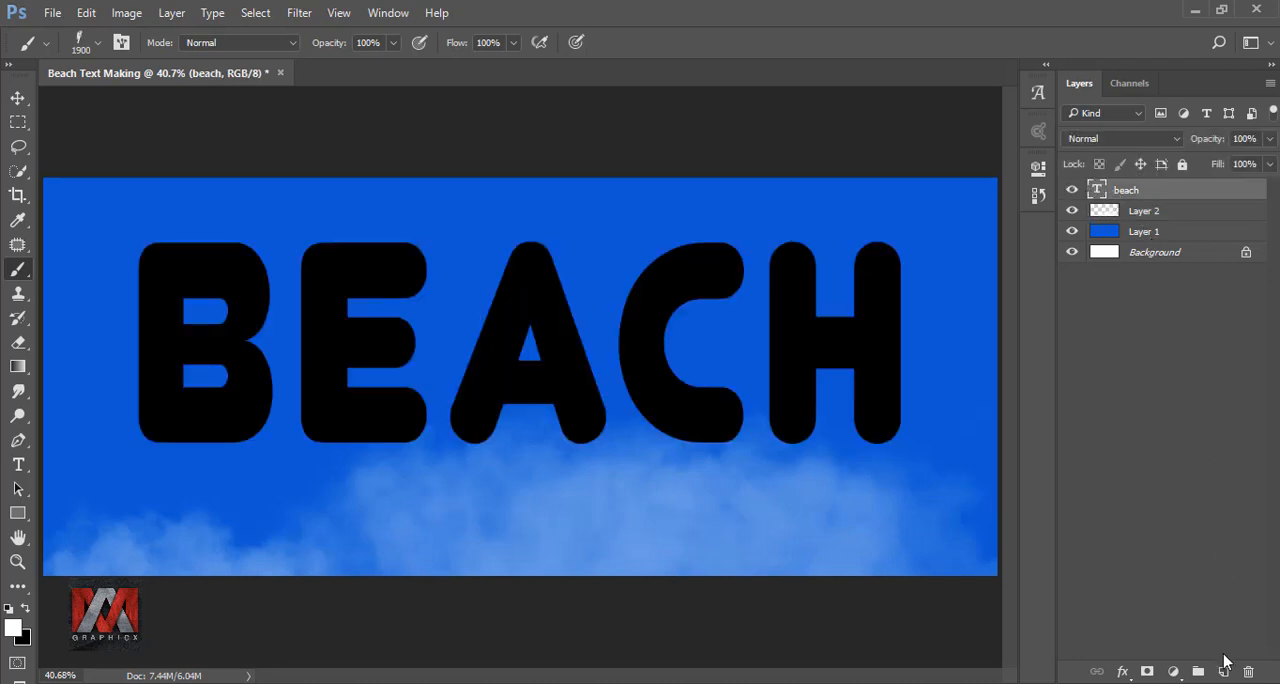
{"action": "left_click", "coordinate": [1223, 669]}
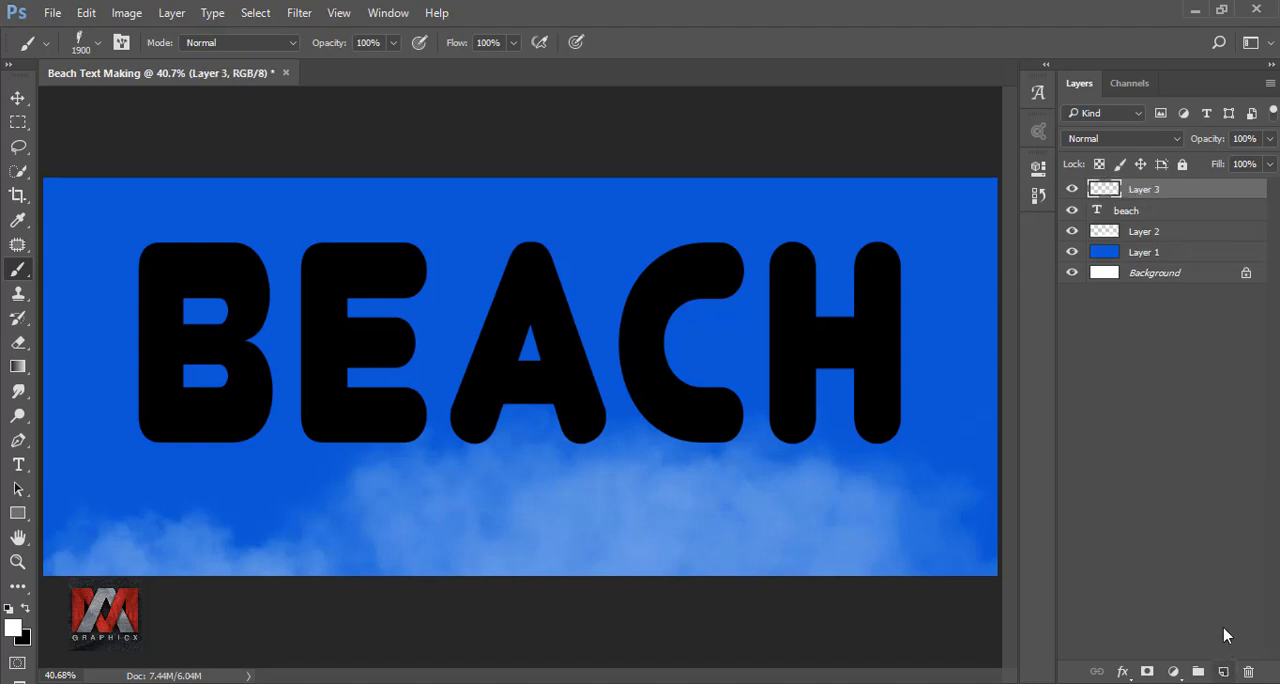
{"action": "right_click", "coordinate": [1190, 197]}
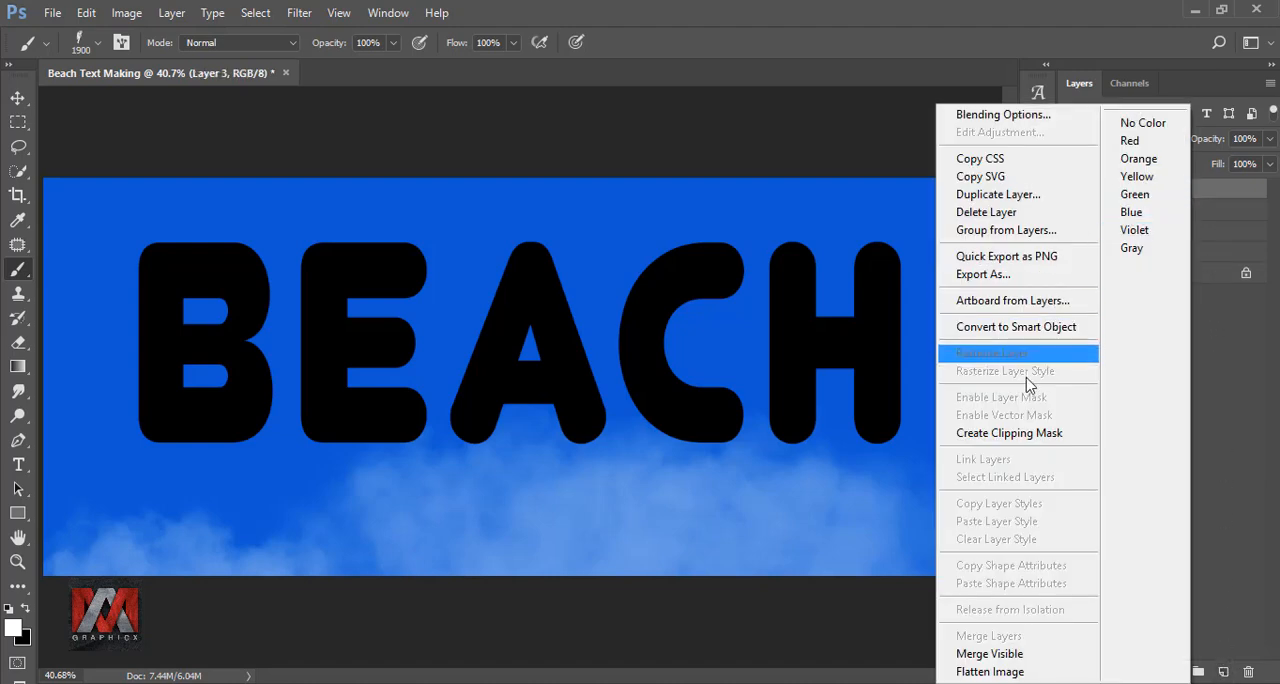
{"action": "left_click", "coordinate": [1030, 436]}
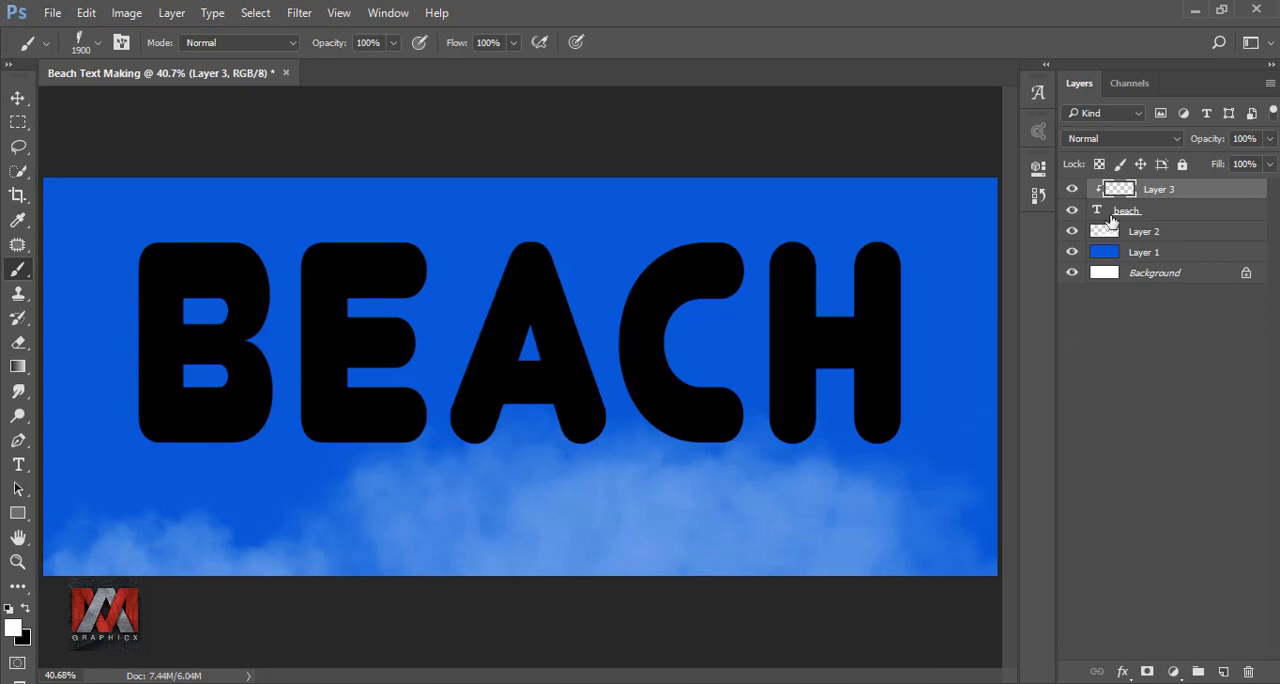
Edit the black-to-white gradient for the Gradient tool, setting its starting color stop to yellow #fed809.
{"action": "left_click_drag", "start_coordinate": [1117, 192], "coordinate": [24, 351]}
{"action": "left_click", "coordinate": [20, 365]}
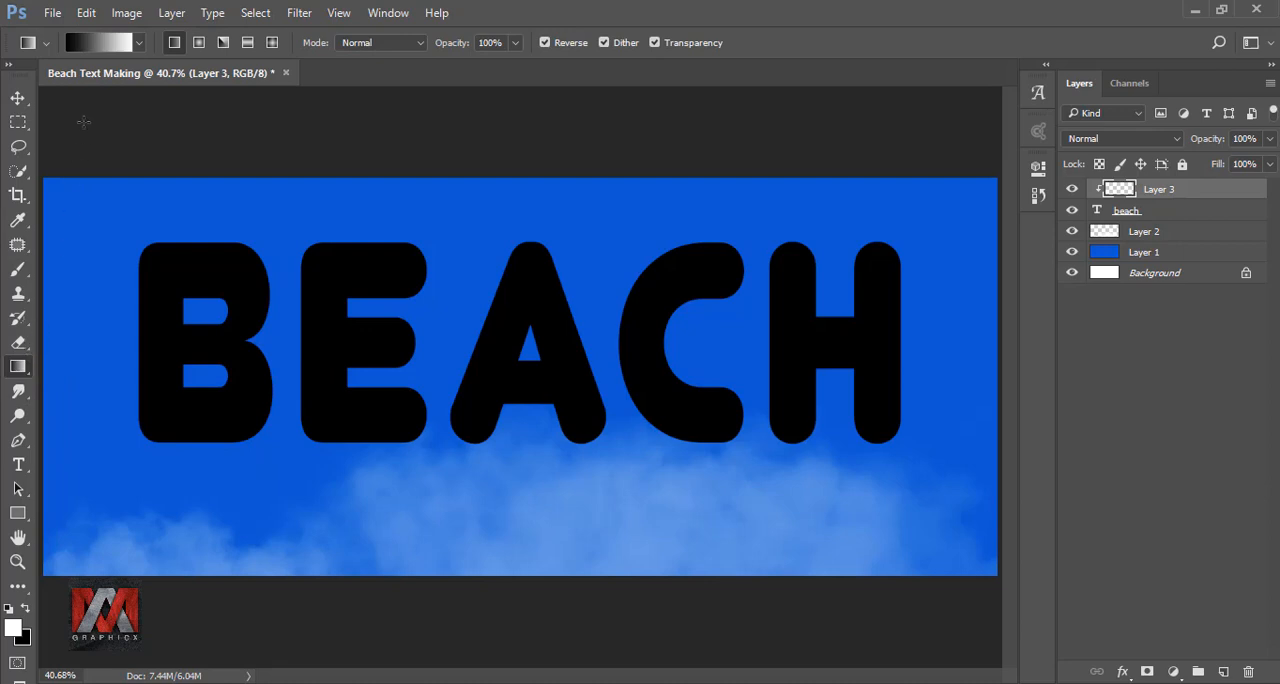
{"action": "left_click", "coordinate": [89, 41]}
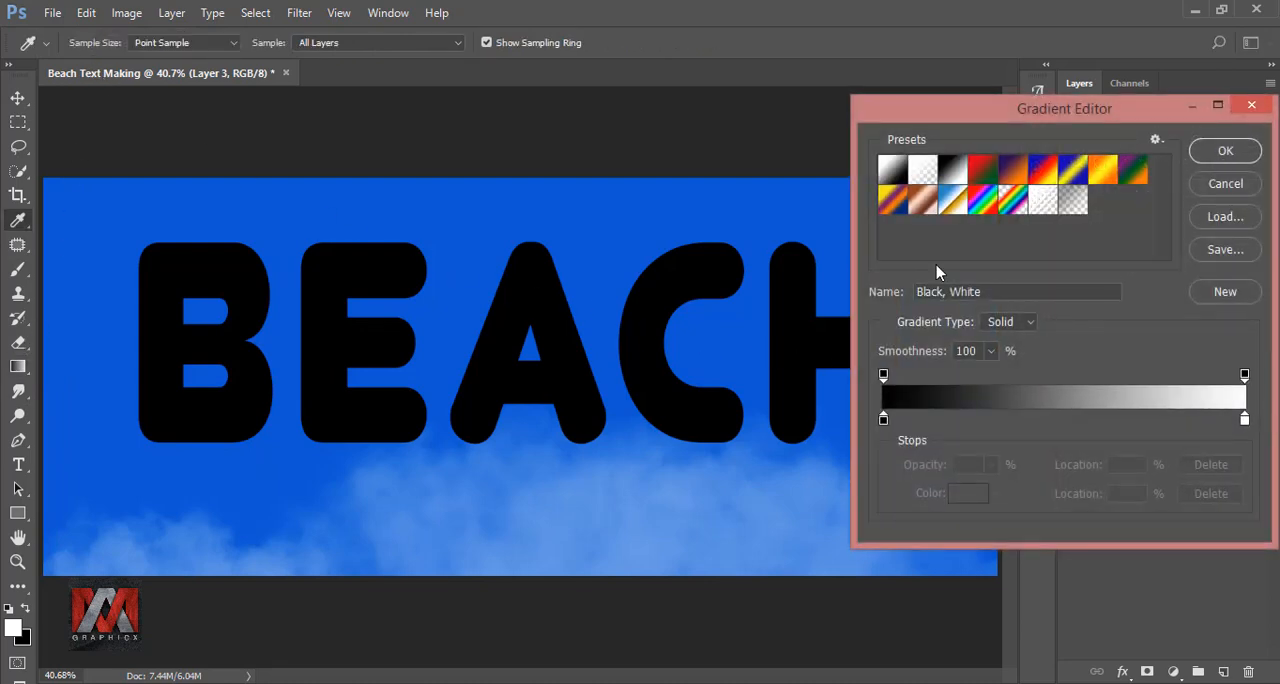
{"action": "left_click", "coordinate": [883, 420]}
{"action": "left_click", "coordinate": [960, 494]}
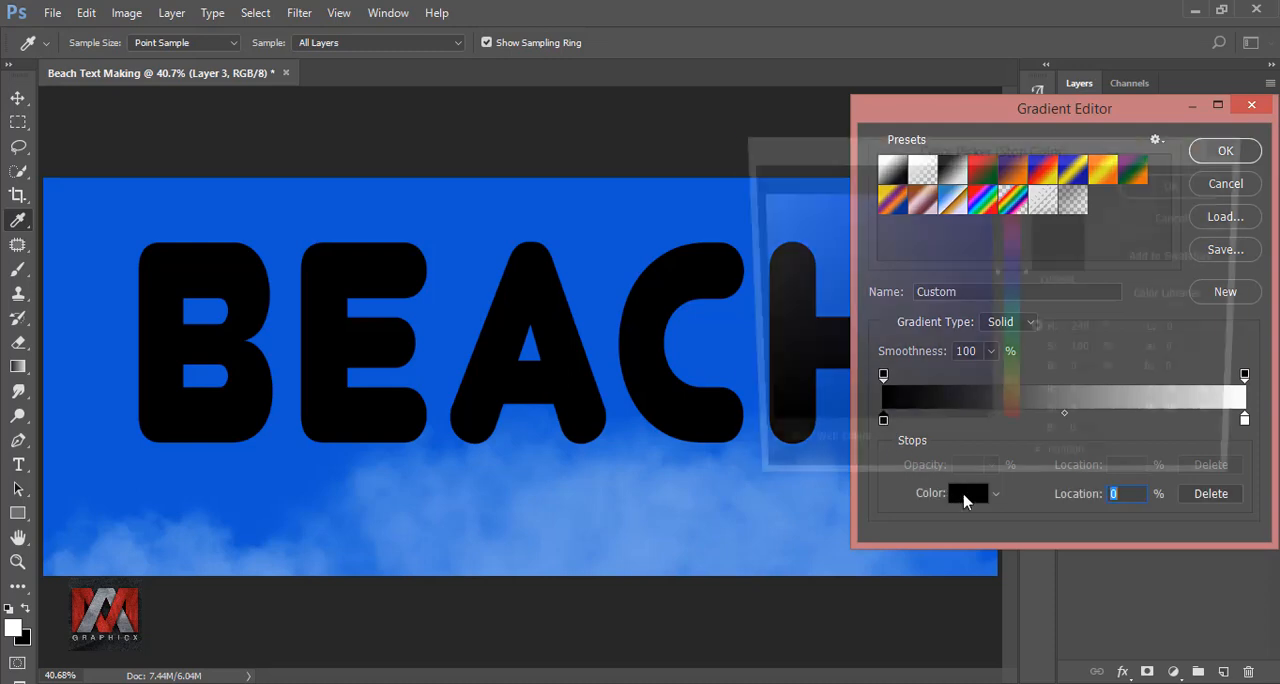
{"action": "type", "text": "f"}
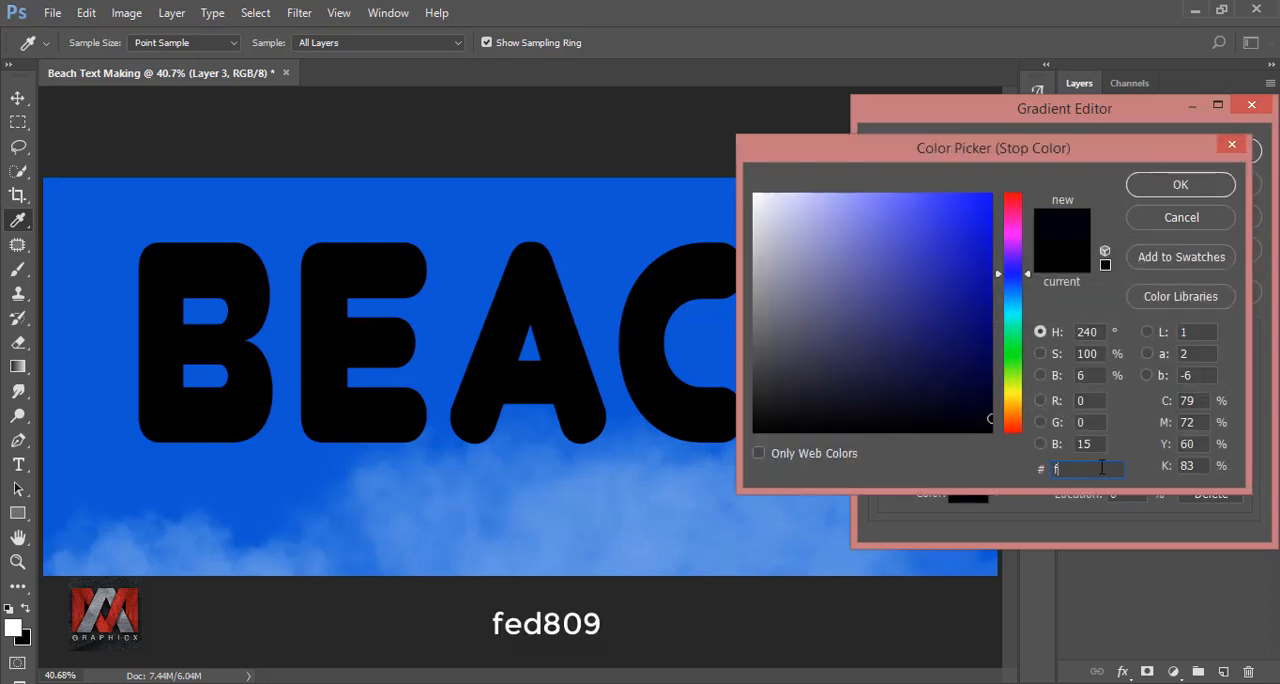
{"action": "type", "text": "ed809"}
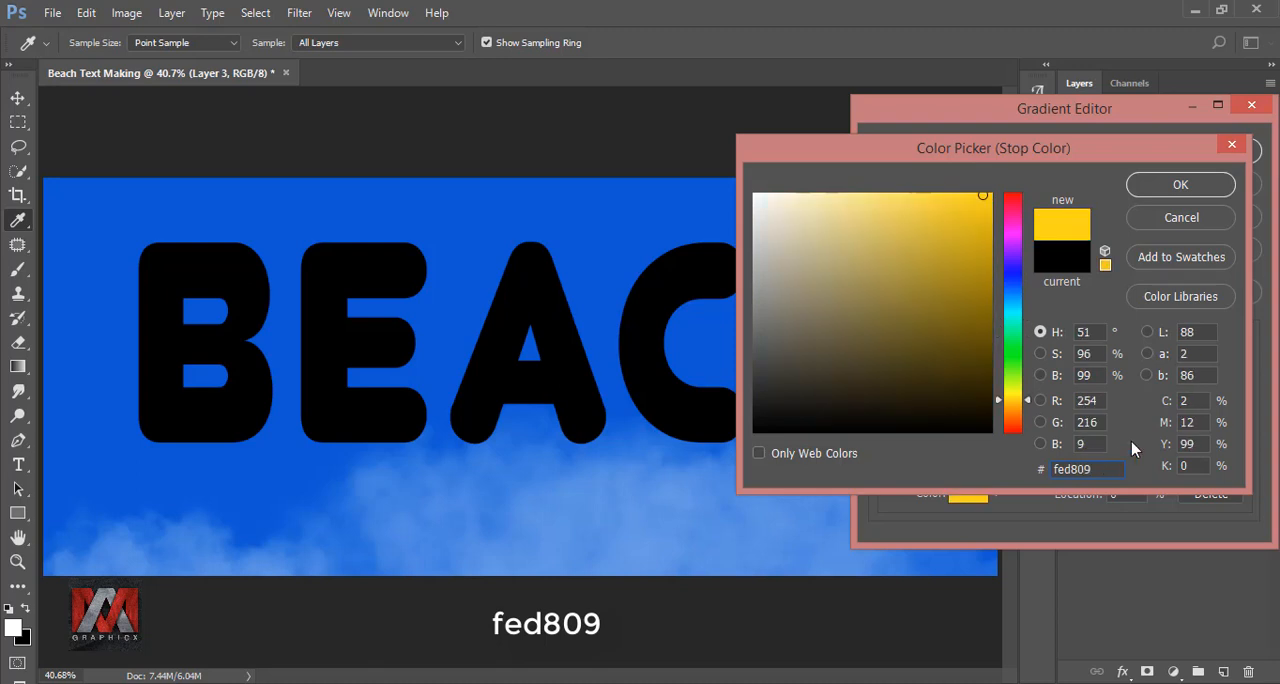
{"action": "left_click", "coordinate": [1188, 190]}
Set the gradient's end color stop to orange #ffb809 and accept the gradient.
{"action": "left_click", "coordinate": [1245, 421]}
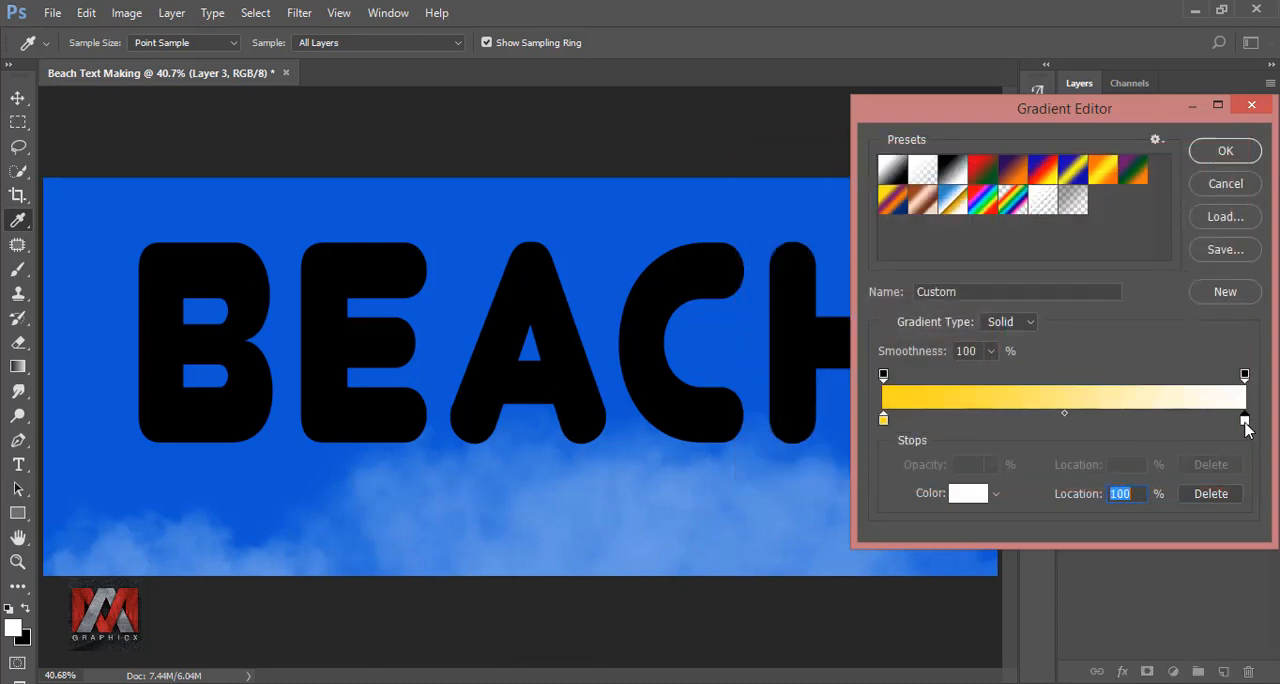
{"action": "left_click", "coordinate": [975, 495]}
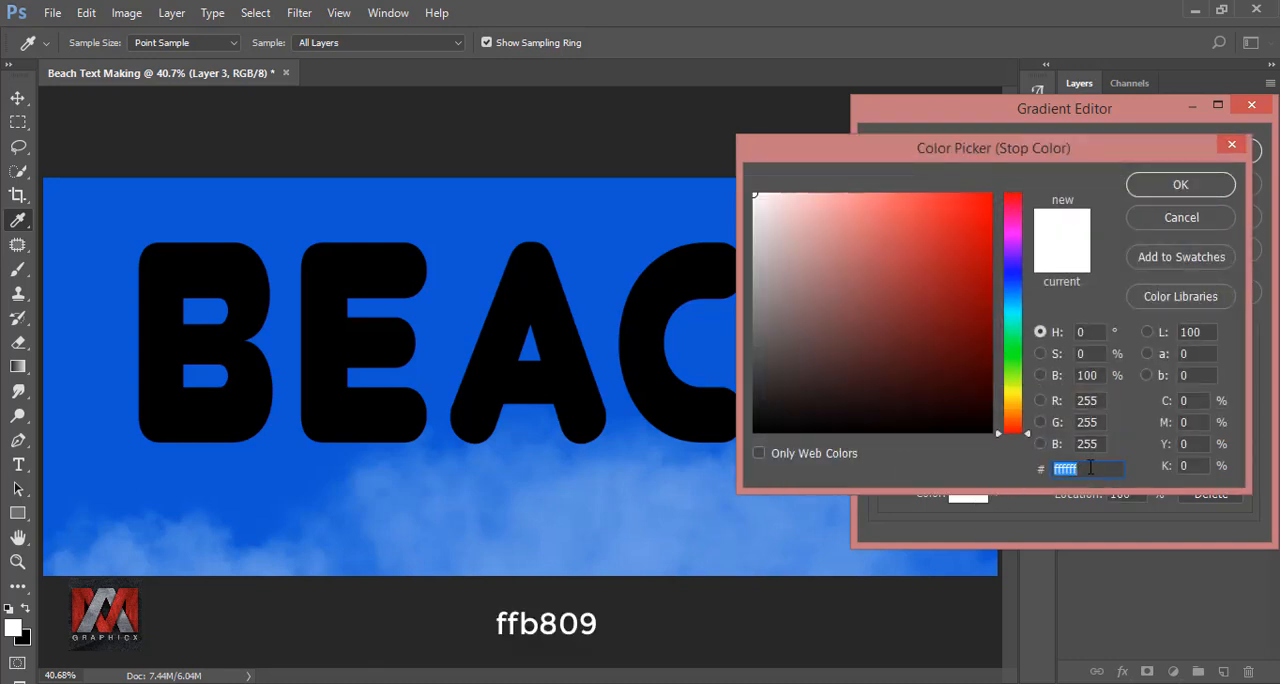
{"action": "type", "text": "ffb8"}
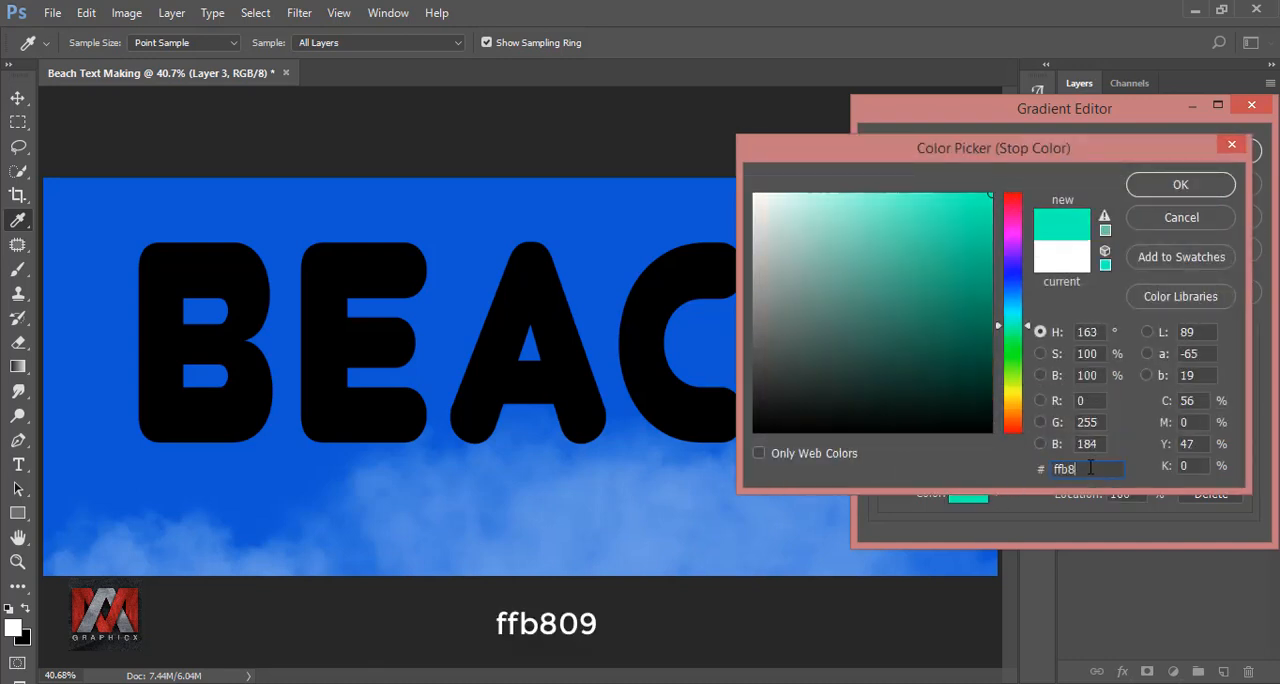
{"action": "type", "text": "09"}
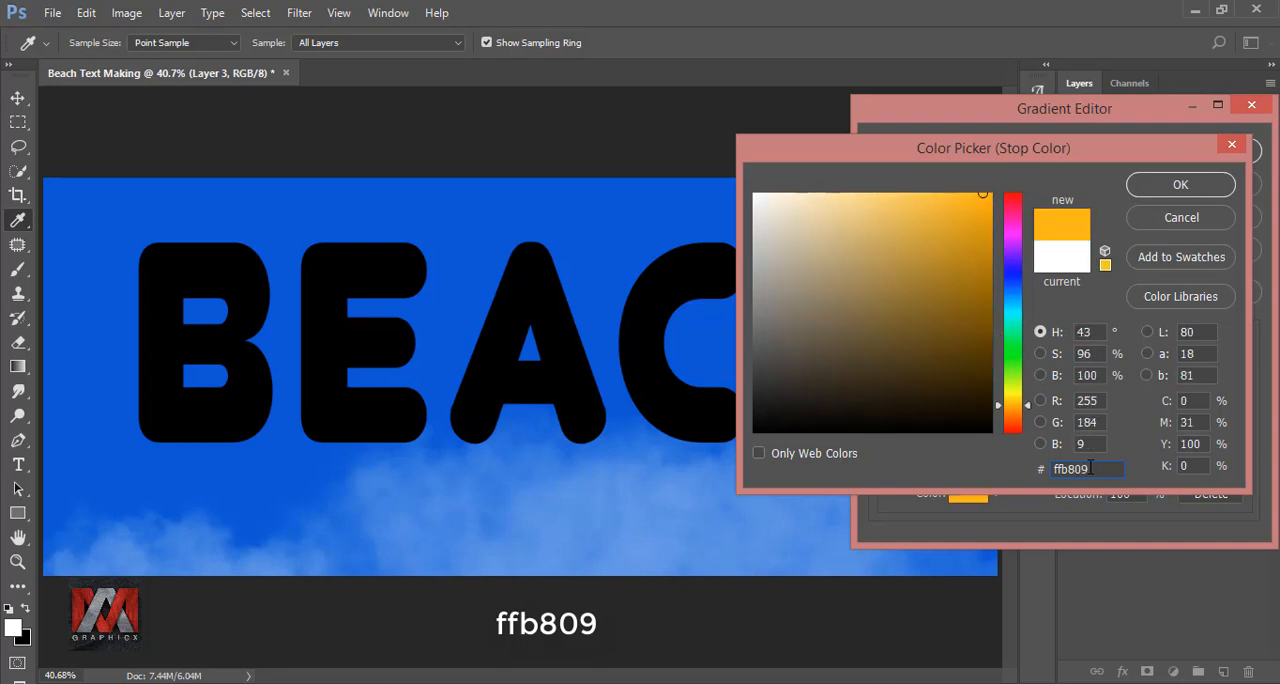
{"action": "left_click", "coordinate": [1168, 185]}
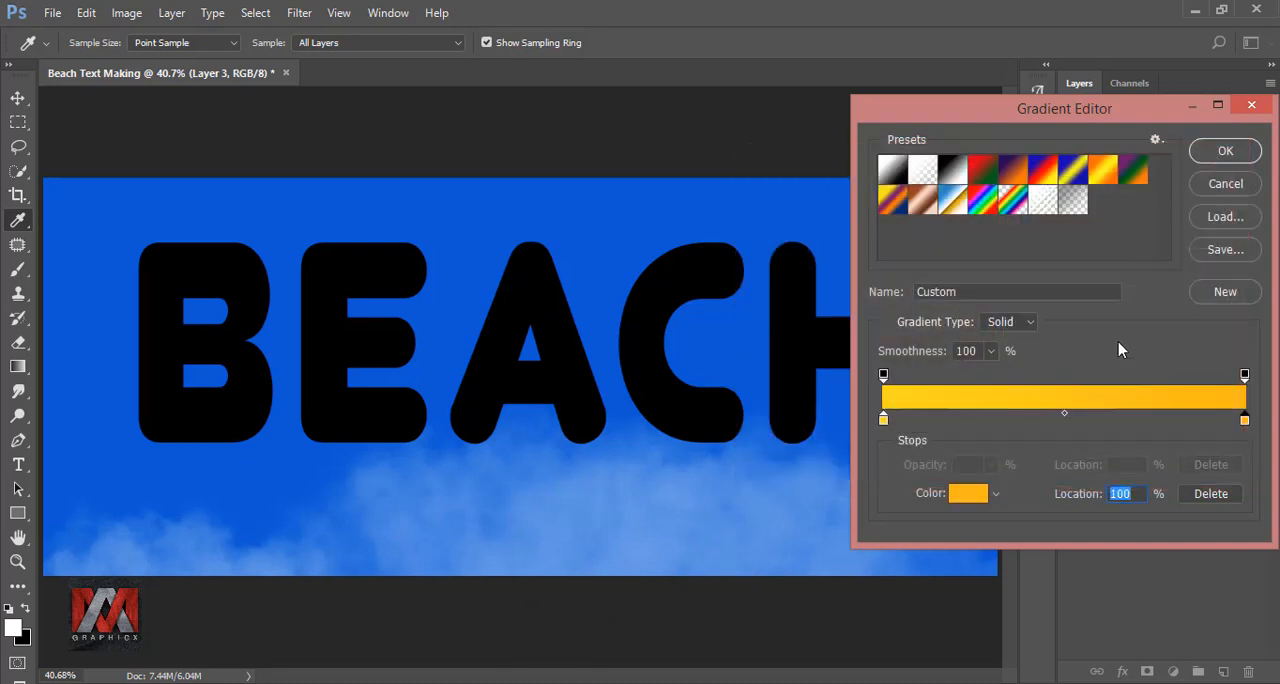
{"action": "left_click", "coordinate": [1222, 156]}
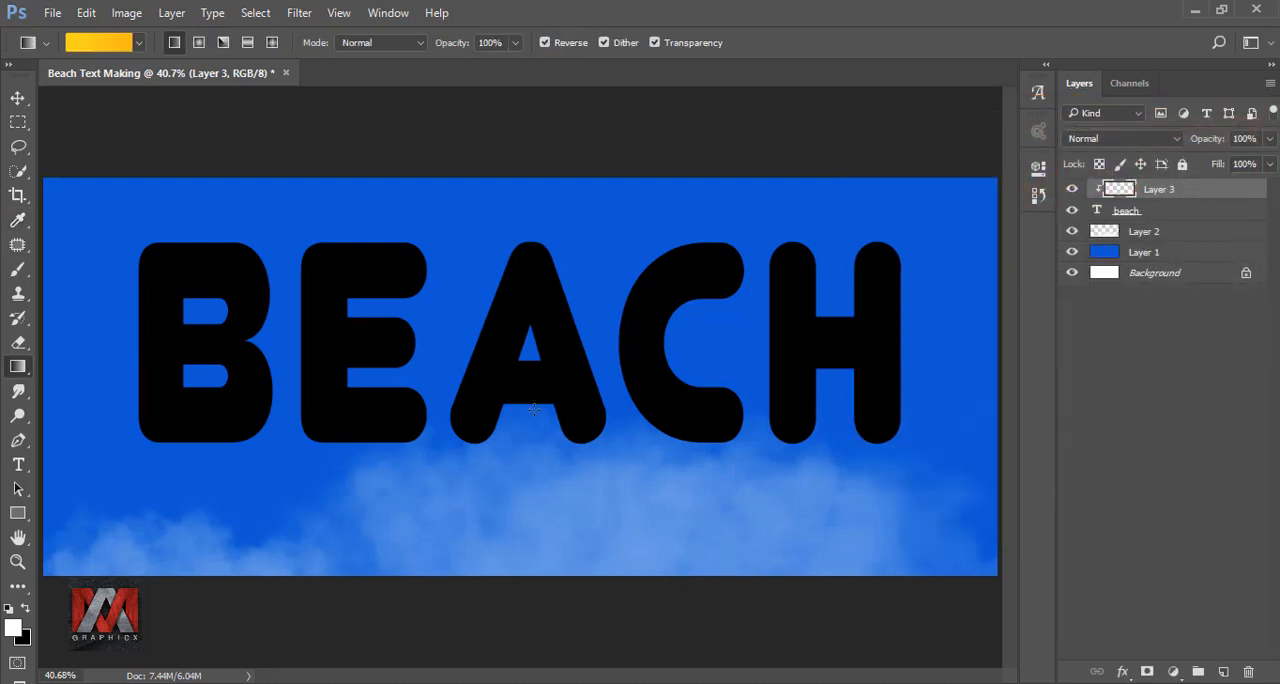
Fill the clipped layer with the linear gradient running upward through the letters, and compare the text with and without it.
{"action": "left_click_drag", "start_coordinate": [493, 400], "coordinate": [485, 238]}
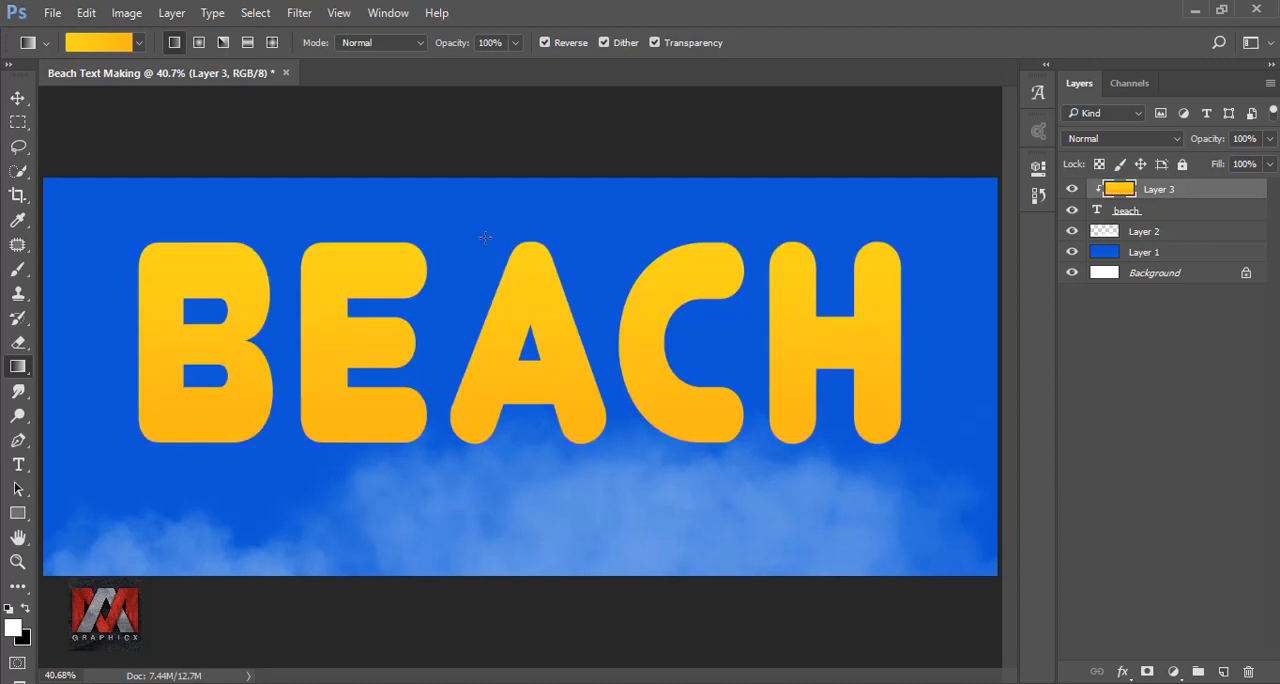
{"action": "left_click", "coordinate": [1072, 189]}
{"action": "left_click", "coordinate": [1072, 189]}
Add a Stroke style to the beach text layer, 13 px wide, positioned inside and colored white #ffffff.
{"action": "left_click", "coordinate": [1097, 211]}
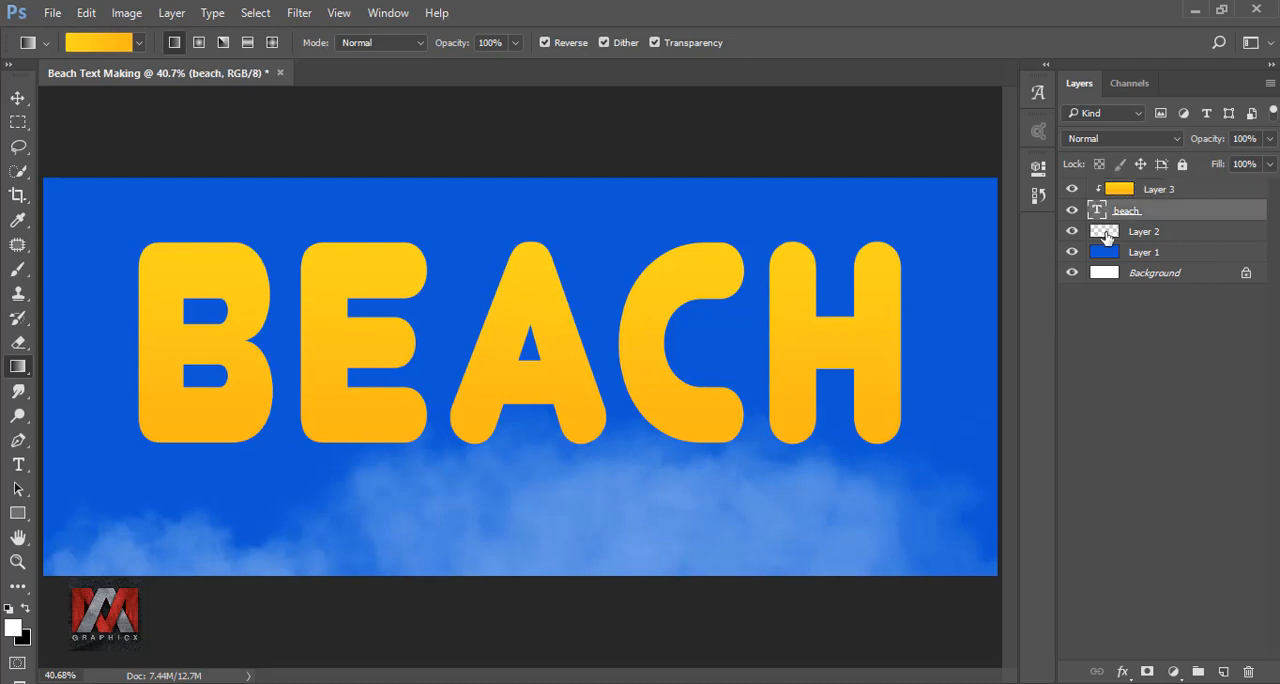
{"action": "left_click", "coordinate": [1125, 667]}
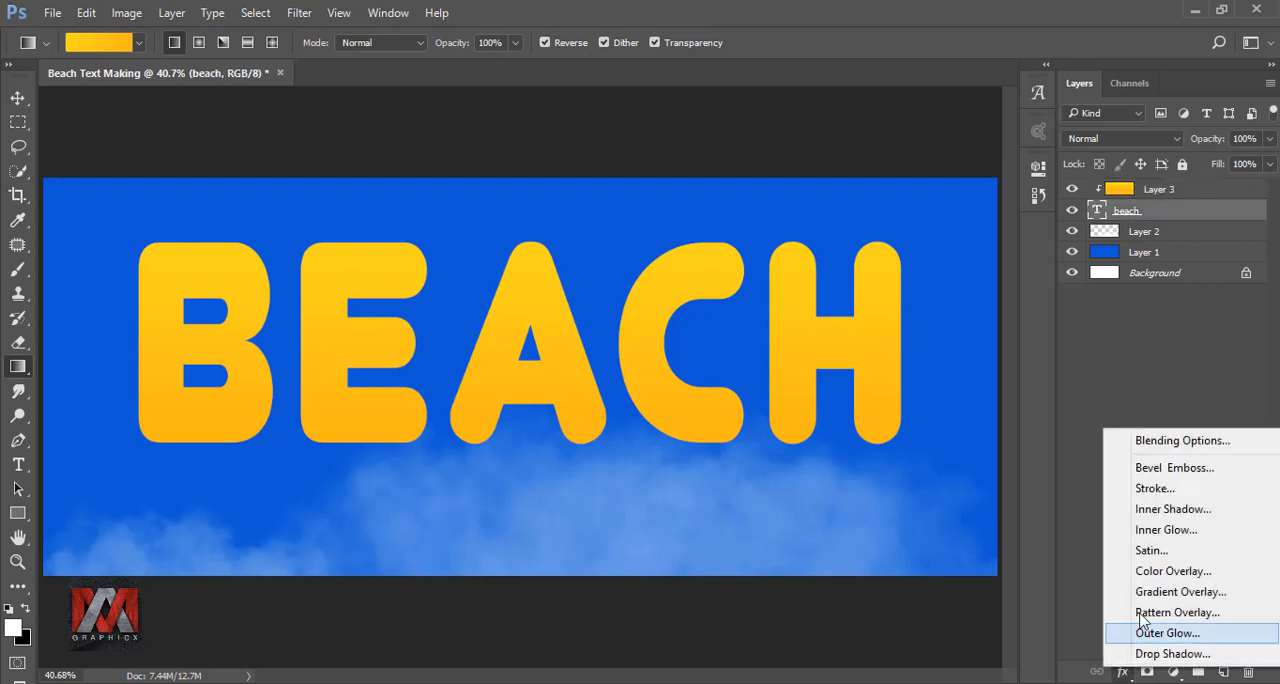
{"action": "left_click", "coordinate": [1163, 489]}
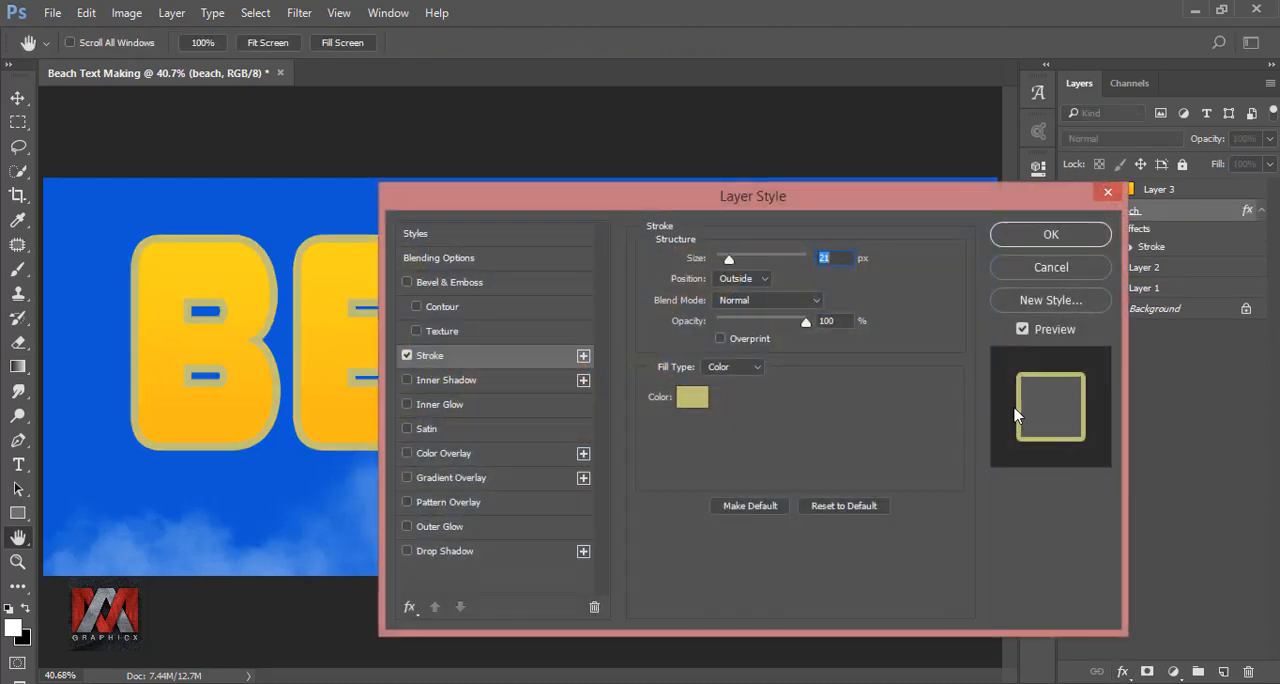
{"action": "left_click_drag", "start_coordinate": [767, 195], "coordinate": [1084, 167]}
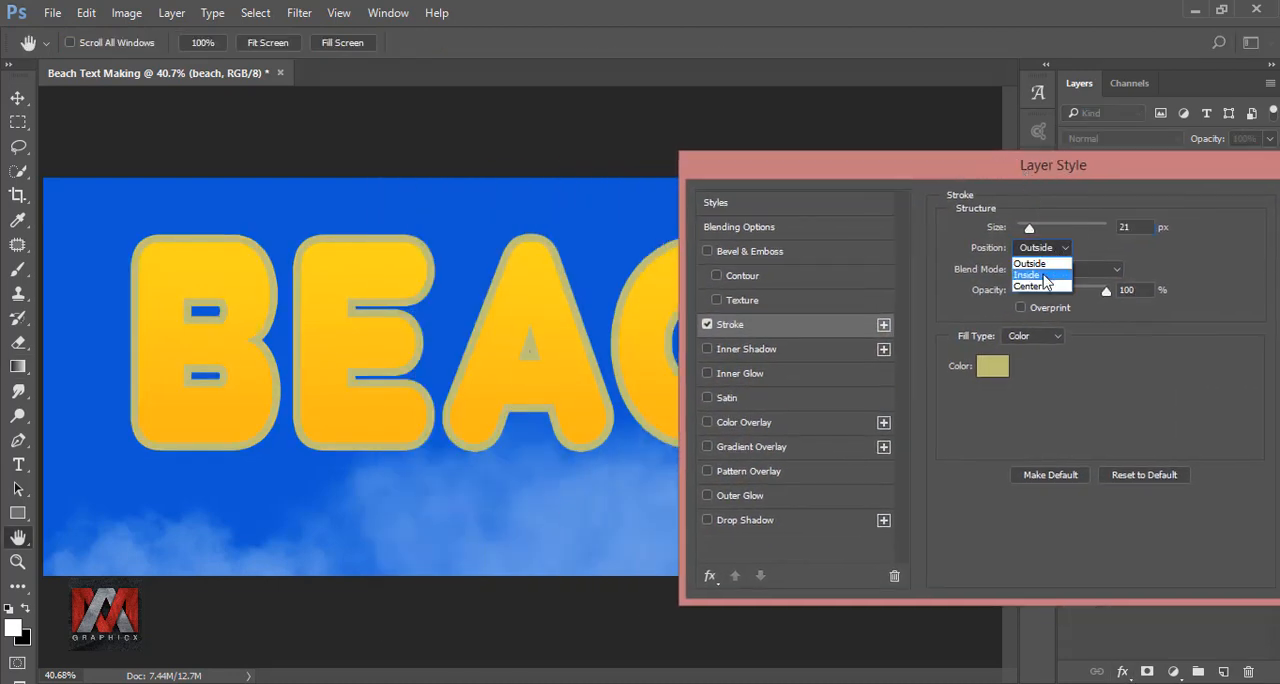
{"action": "left_click", "coordinate": [1046, 275]}
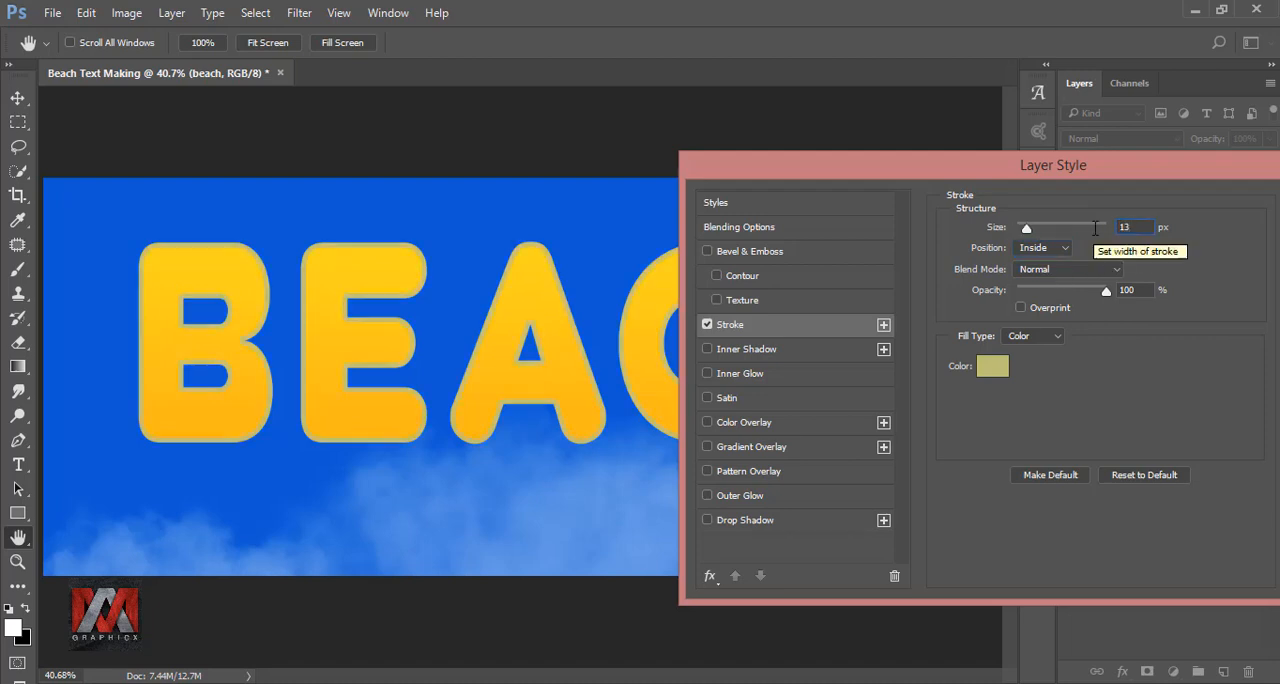
{"action": "left_click", "coordinate": [992, 366]}
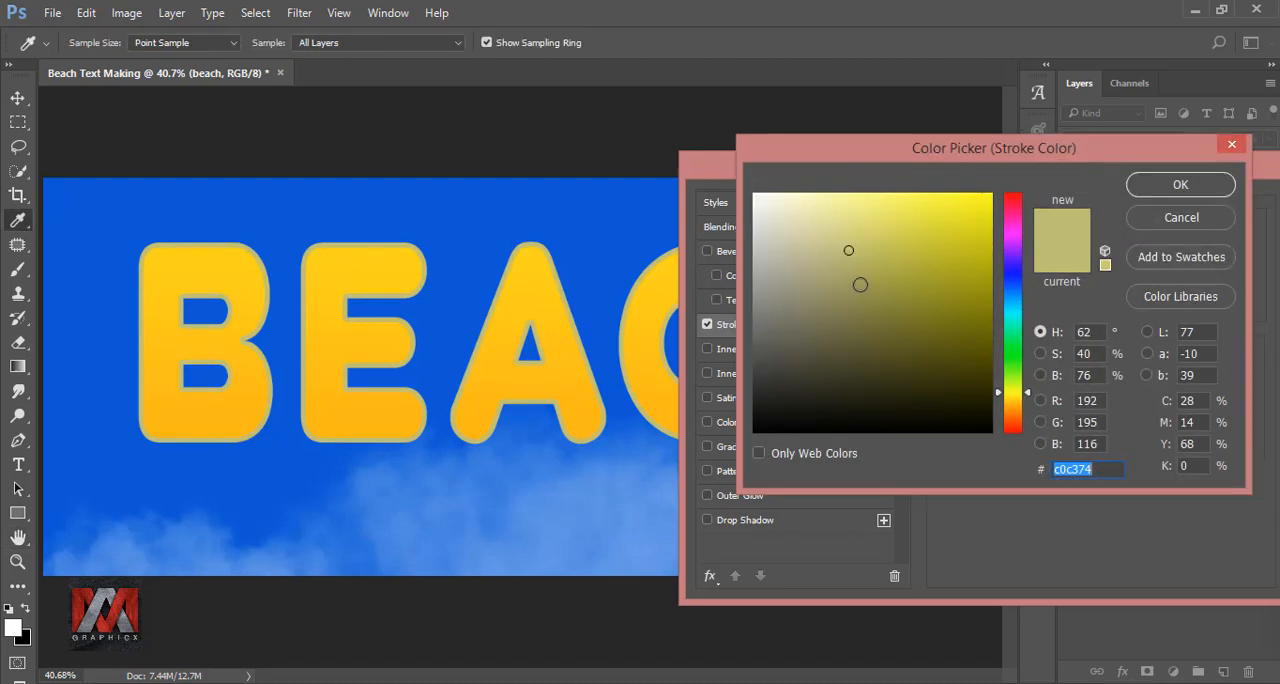
{"action": "type", "text": "ffffff"}
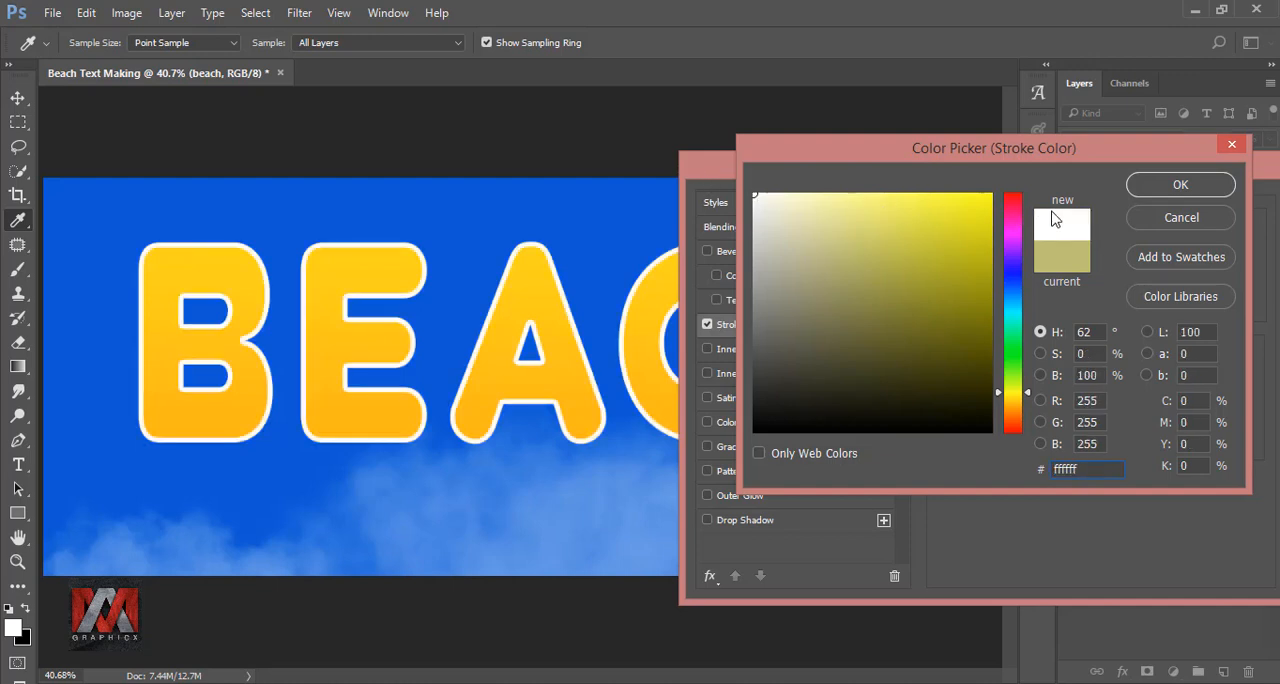
{"action": "left_click", "coordinate": [1170, 186]}
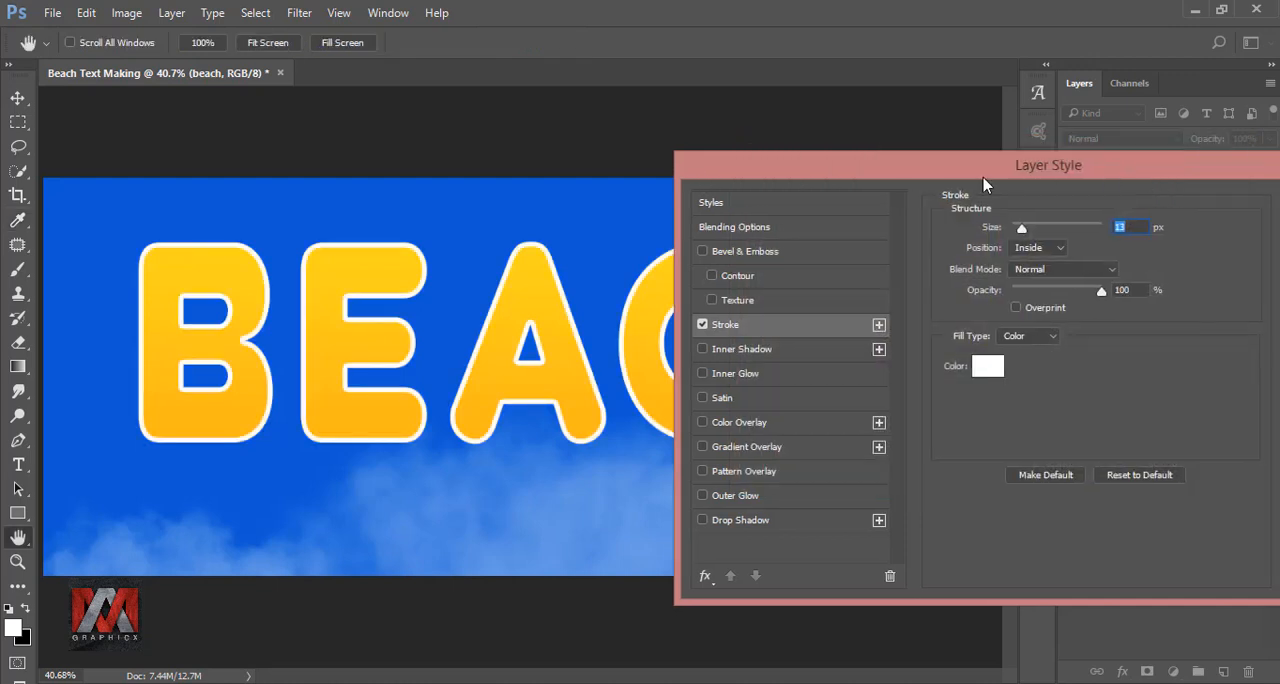
Accept the white stroke on the beach text and compare the letters with and without it.
{"action": "left_click_drag", "start_coordinate": [1127, 176], "coordinate": [851, 174]}
{"action": "left_click", "coordinate": [1067, 206]}
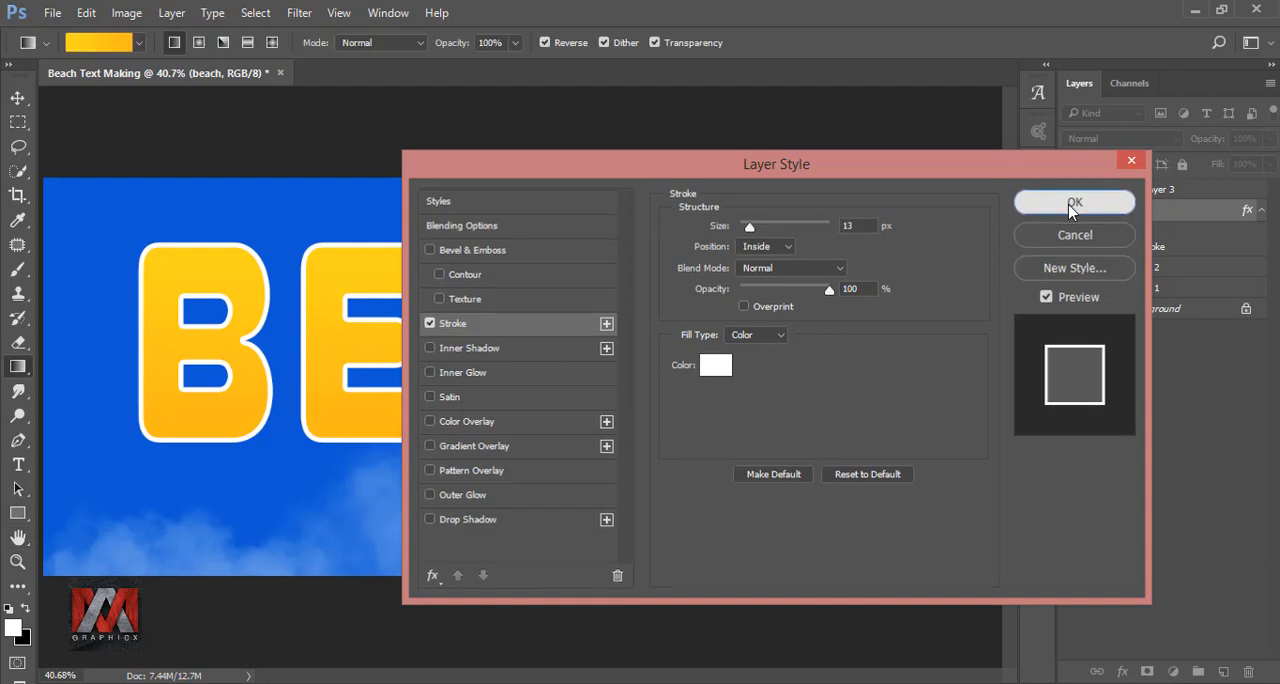
{"action": "left_click", "coordinate": [1126, 247]}
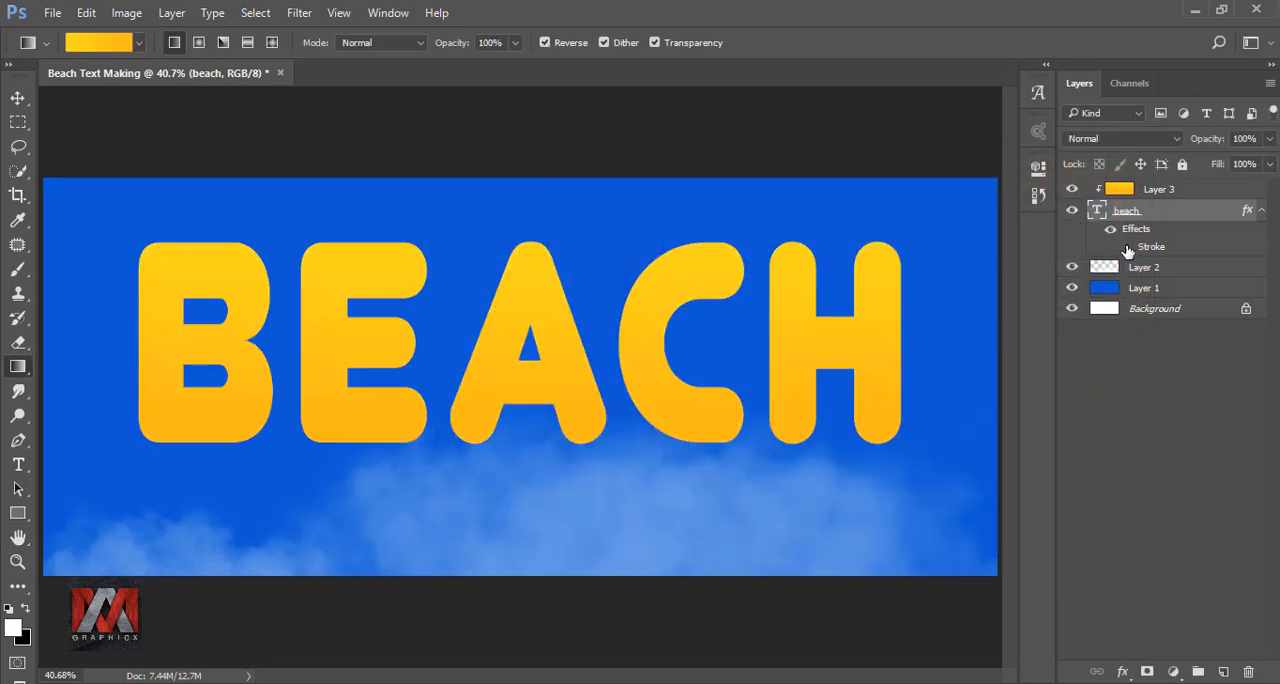
{"action": "left_click", "coordinate": [1126, 247]}
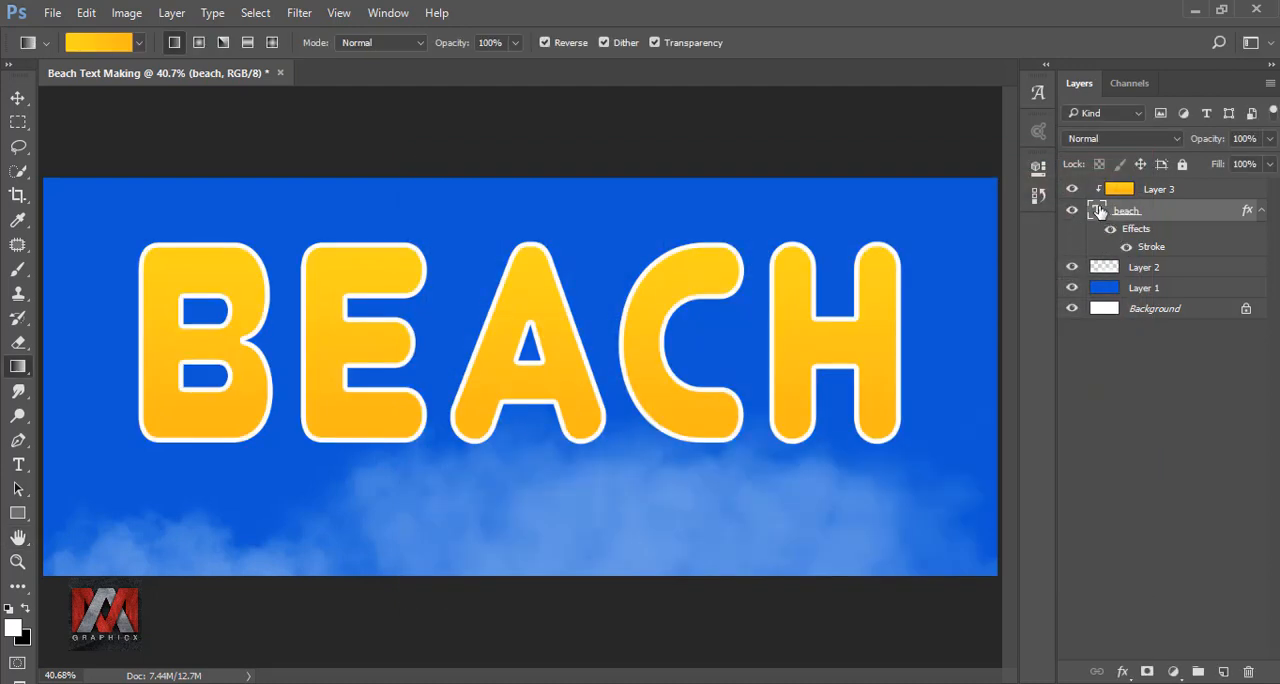
Duplicate the beach text layer and change the lower layer's stroke to 16 px, positioned outside.
{"action": "key", "text": "ctrl+j"}
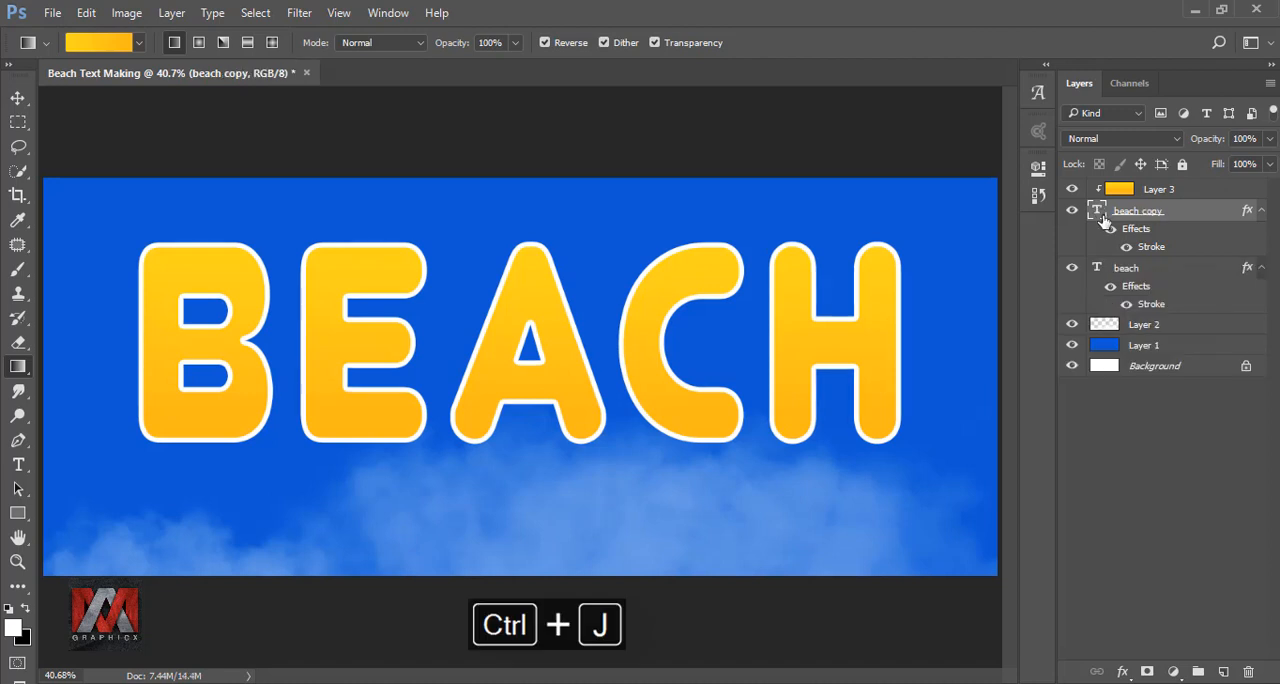
{"action": "left_click", "coordinate": [1126, 270]}
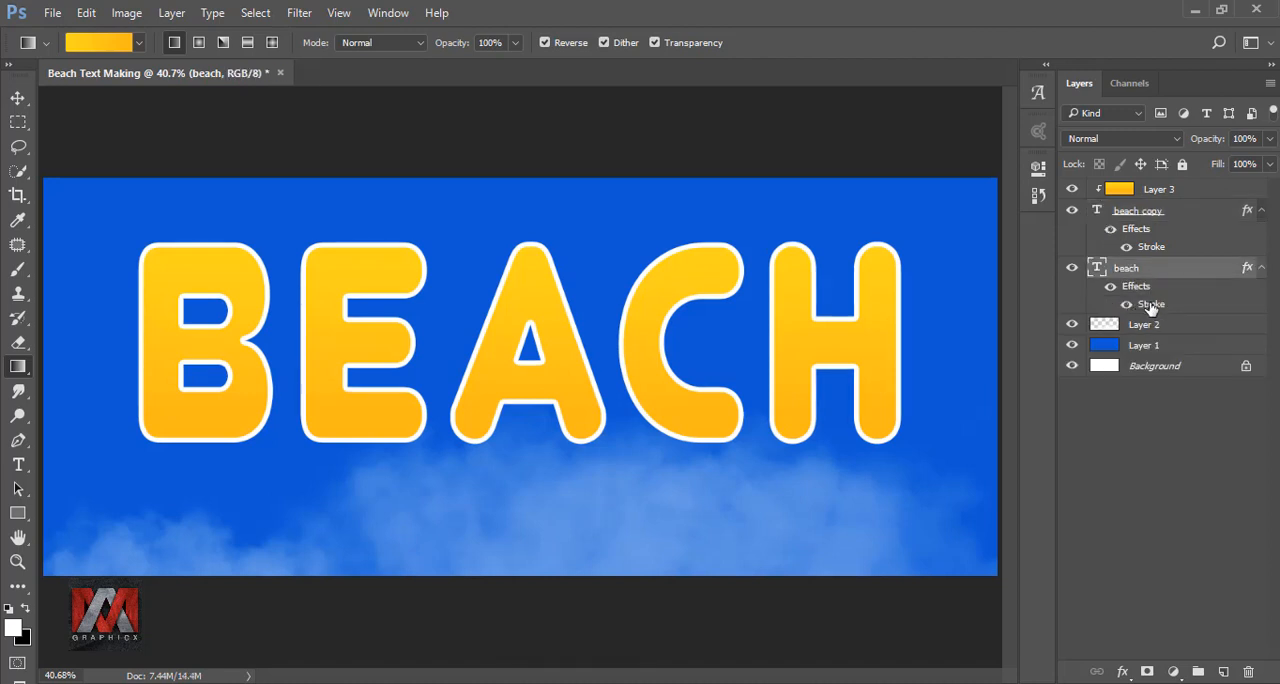
{"action": "double_click", "coordinate": [1150, 305]}
{"action": "left_click_drag", "start_coordinate": [785, 150], "coordinate": [990, 139]}
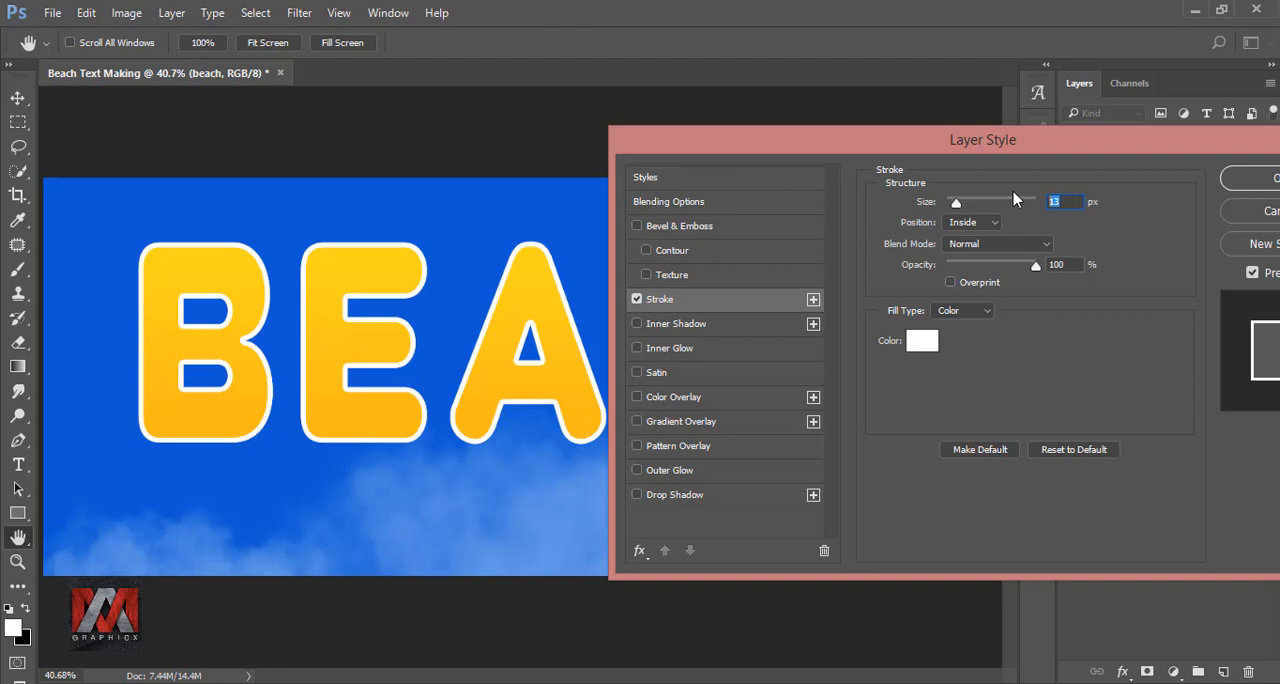
{"action": "type", "text": "16"}
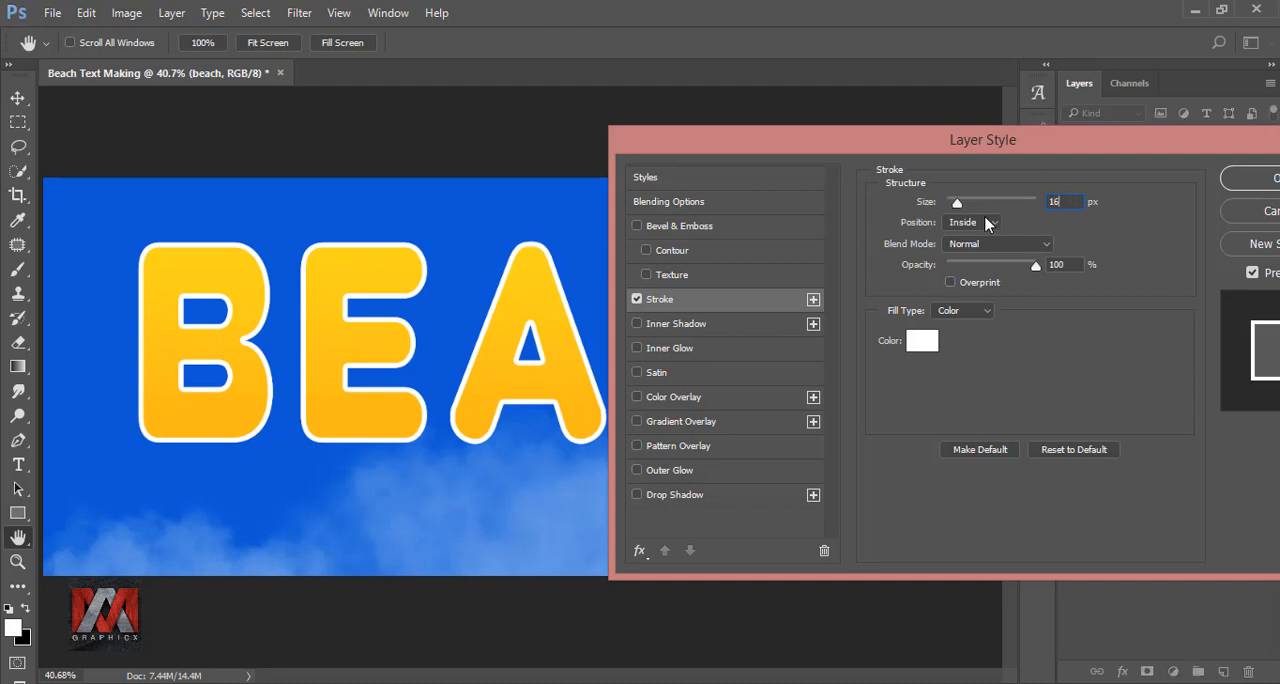
{"action": "left_click", "coordinate": [987, 223]}
{"action": "left_click", "coordinate": [979, 238]}
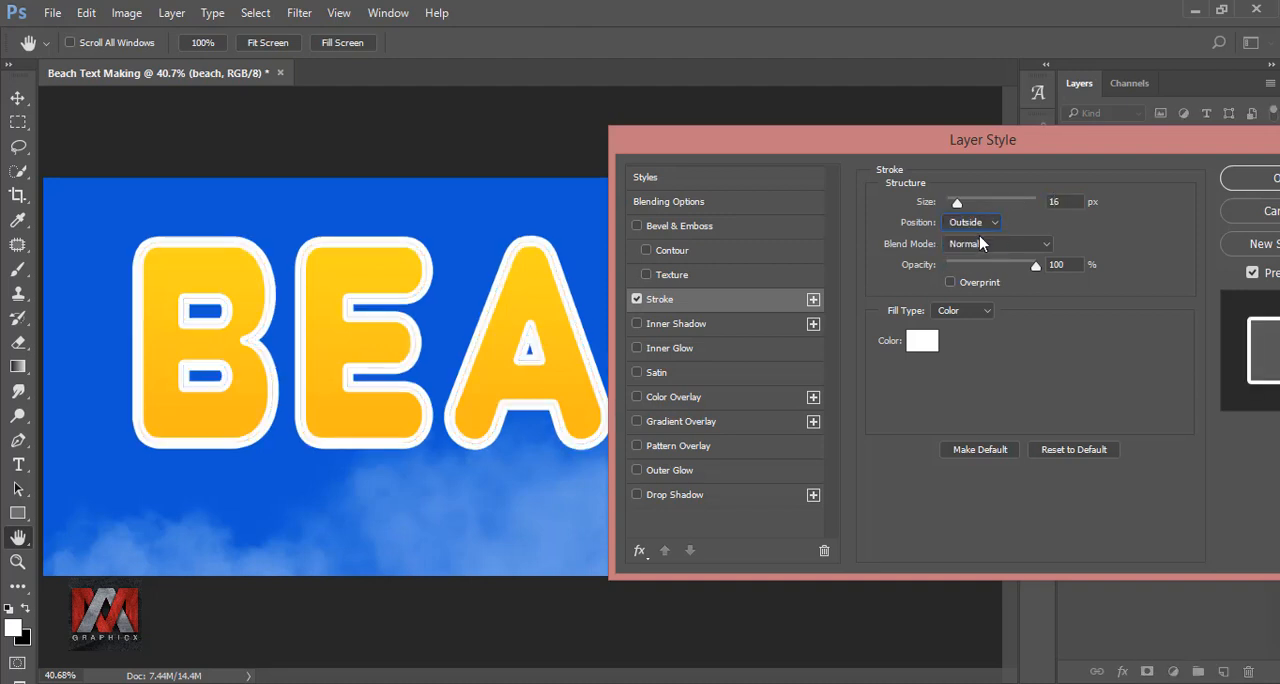
Color the lower beach layer's stroke red #c00005, accept the style, and compare the text with and without that stroke.
{"action": "left_click", "coordinate": [925, 342]}
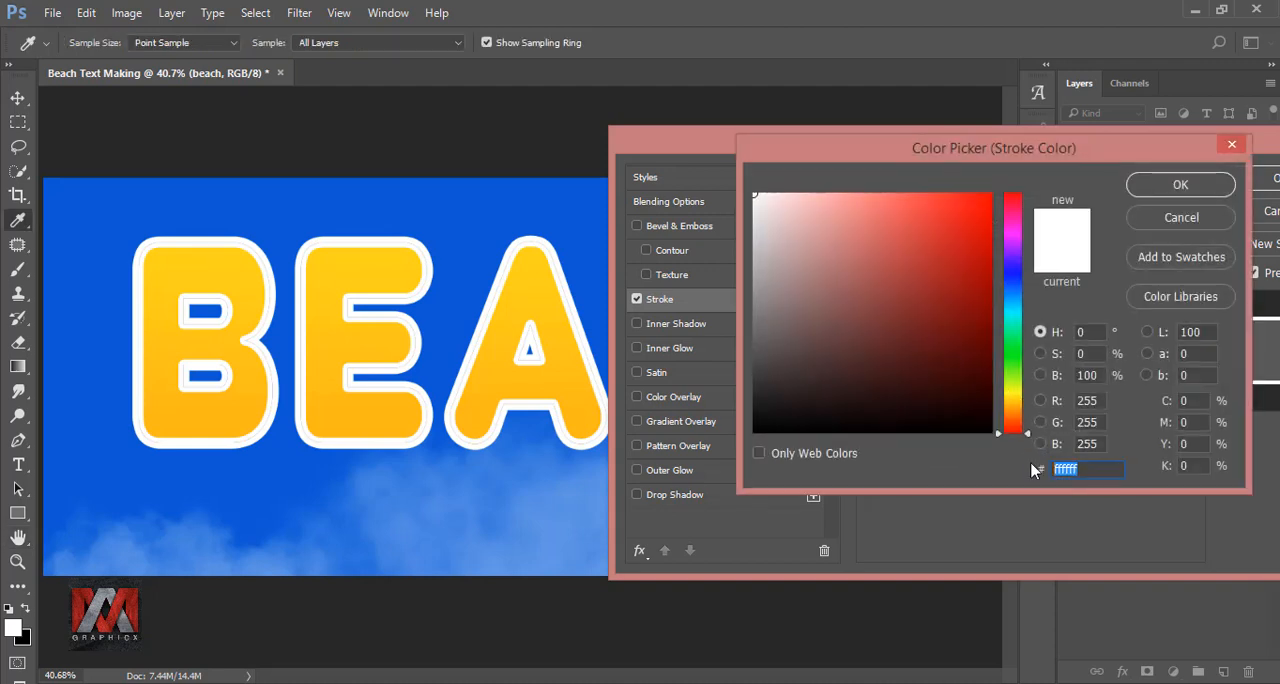
{"action": "type", "text": "c00005"}
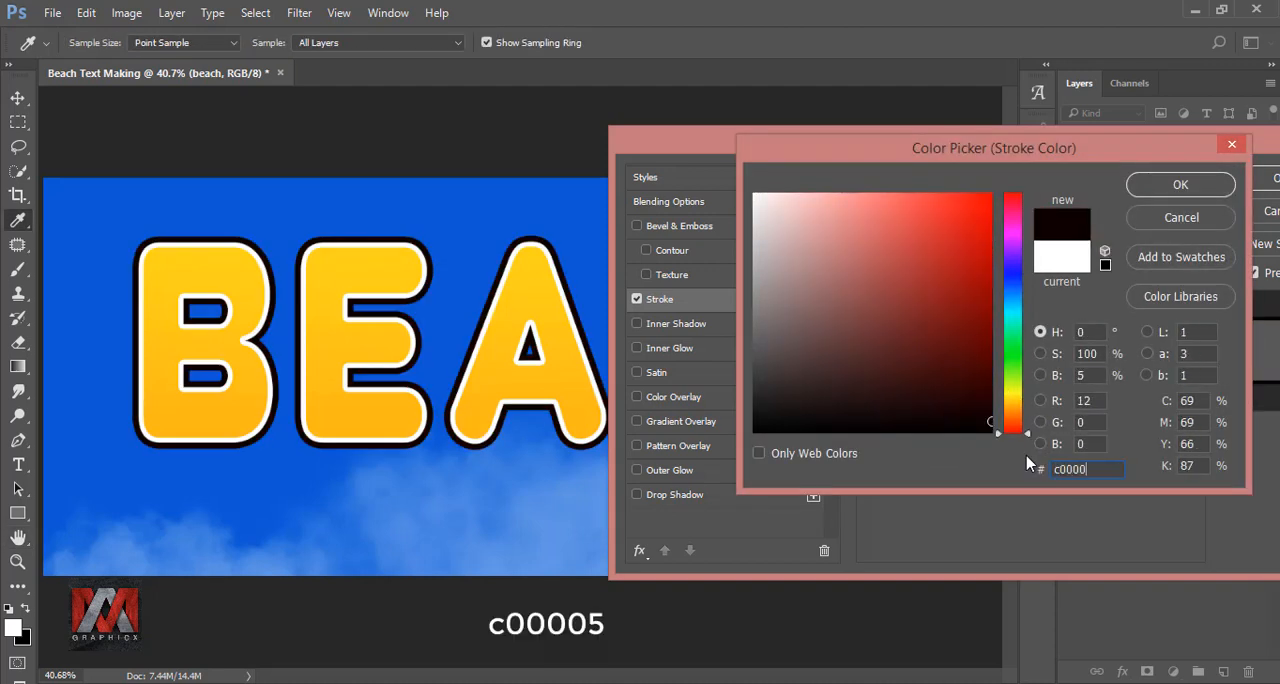
{"action": "left_click", "coordinate": [1169, 192]}
{"action": "left_click_drag", "start_coordinate": [1143, 143], "coordinate": [834, 146]}
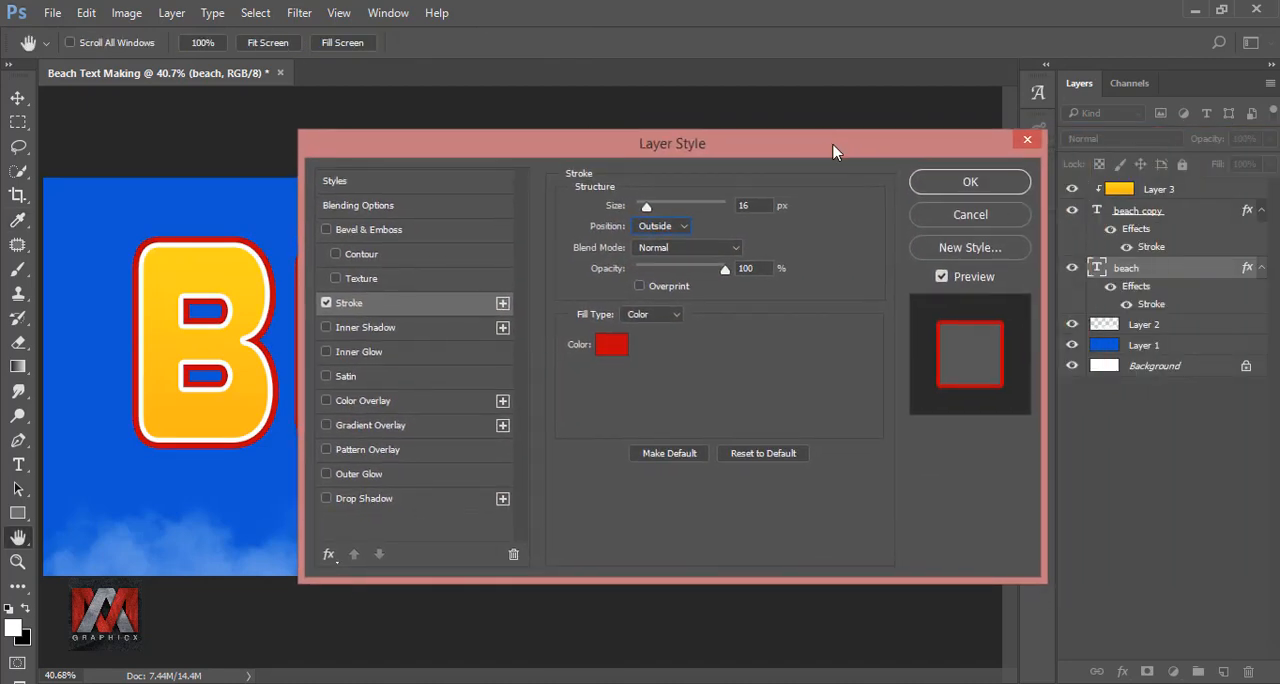
{"action": "left_click", "coordinate": [973, 183]}
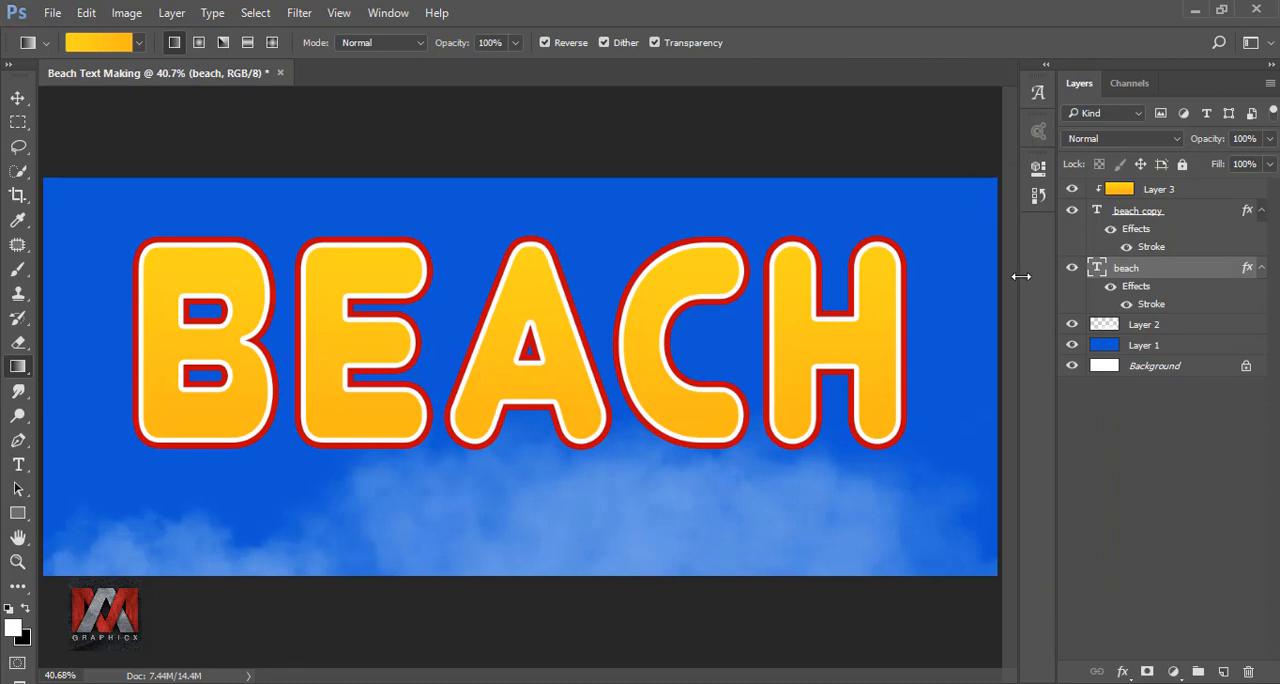
{"action": "left_click", "coordinate": [1127, 304]}
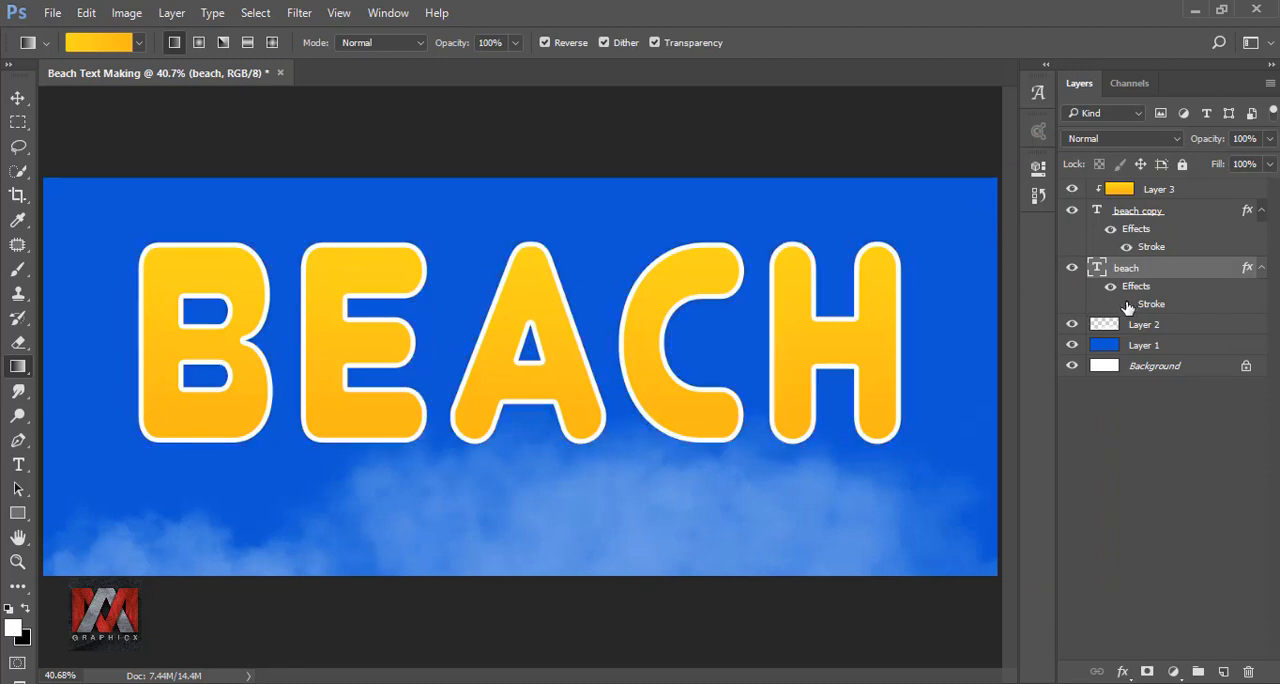
{"action": "left_click", "coordinate": [1127, 304]}
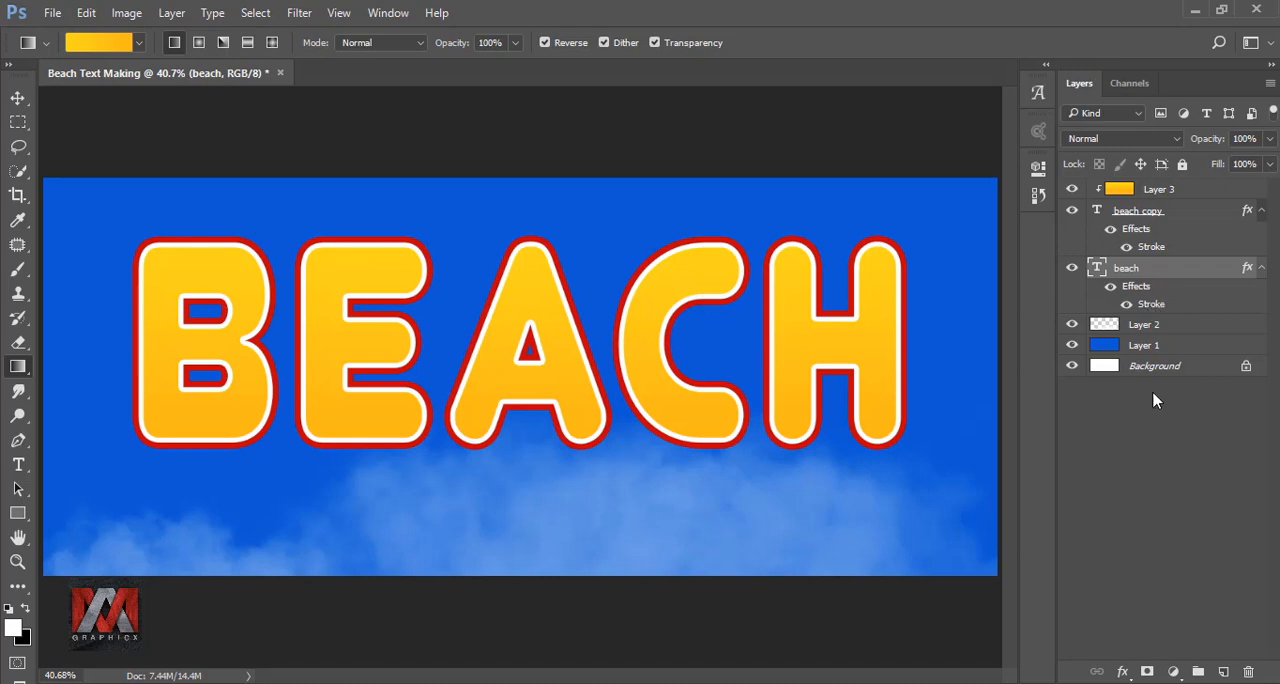
Add a Drop Shadow style to the lower beach layer with Normal blend mode, a 47° angle and 49 px distance.
{"action": "left_click", "coordinate": [1122, 677]}
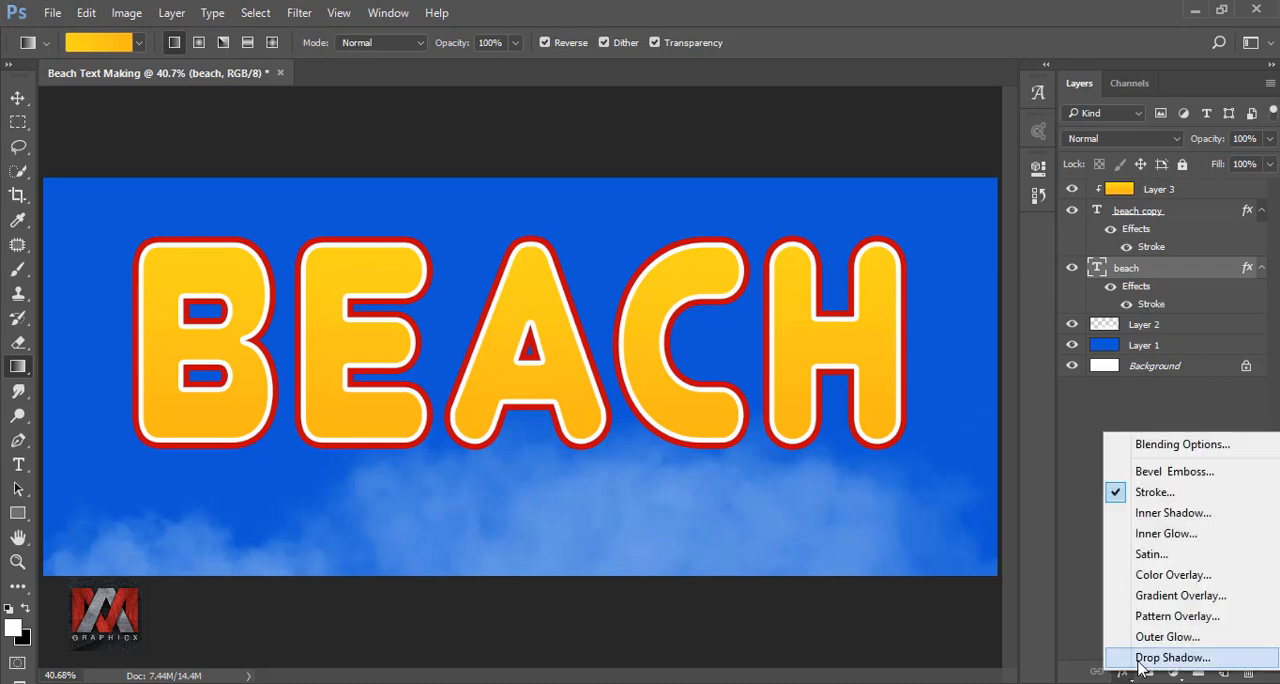
{"action": "left_click", "coordinate": [1160, 660]}
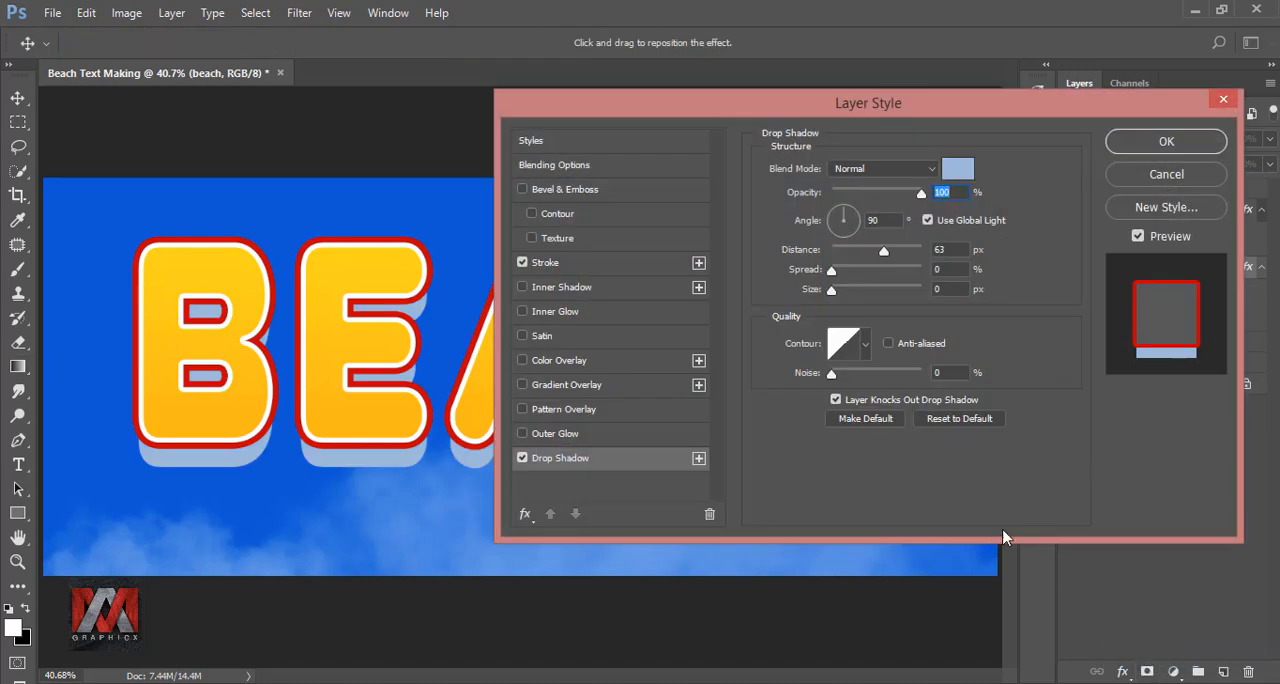
{"action": "left_click_drag", "start_coordinate": [846, 112], "coordinate": [944, 118]}
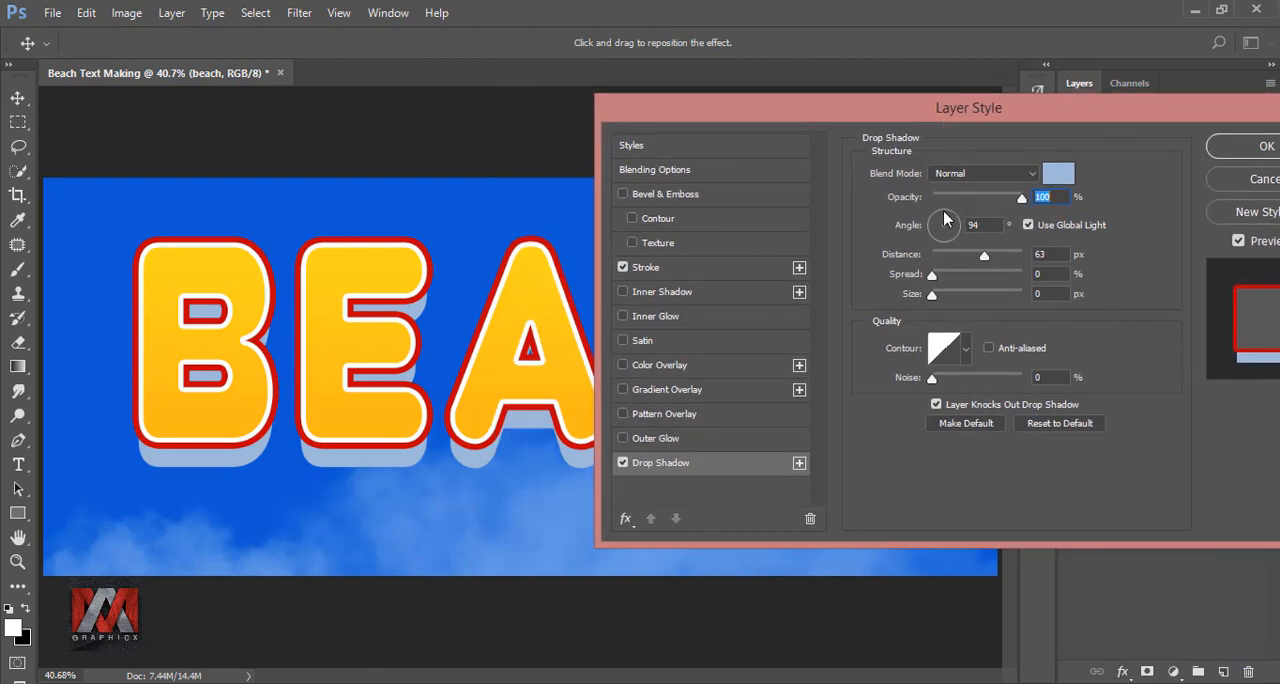
{"action": "left_click", "coordinate": [980, 225]}
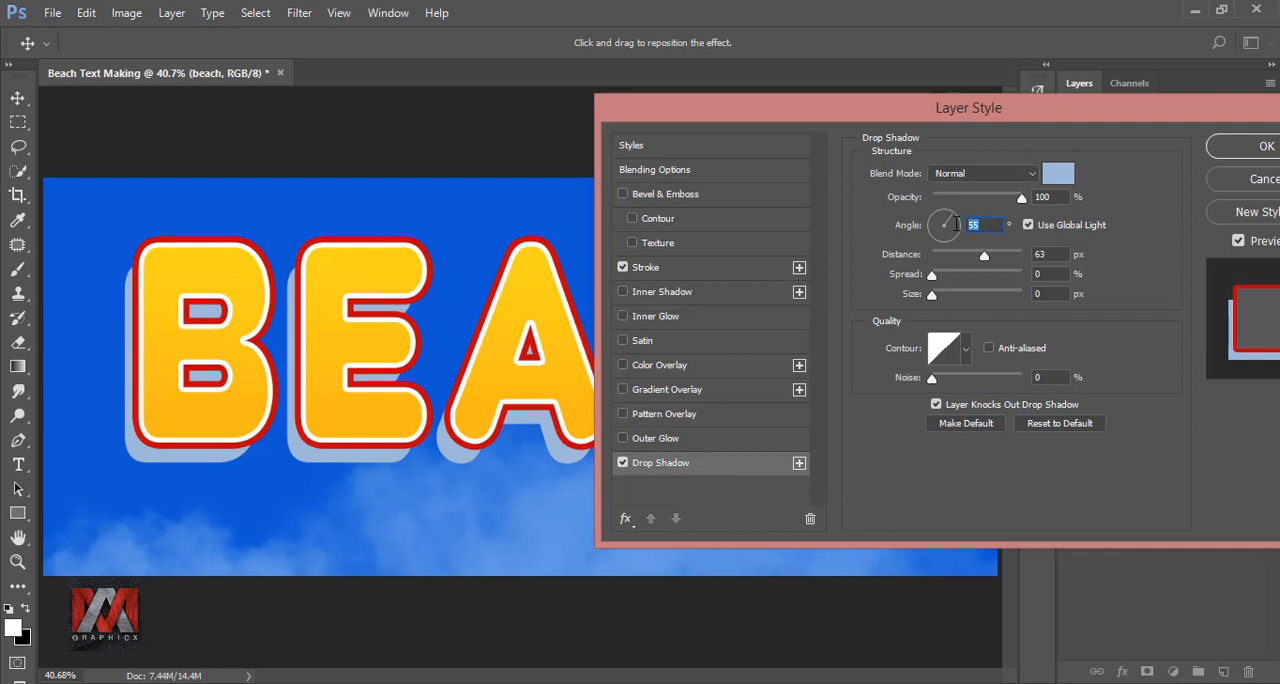
{"action": "type", "text": "47"}
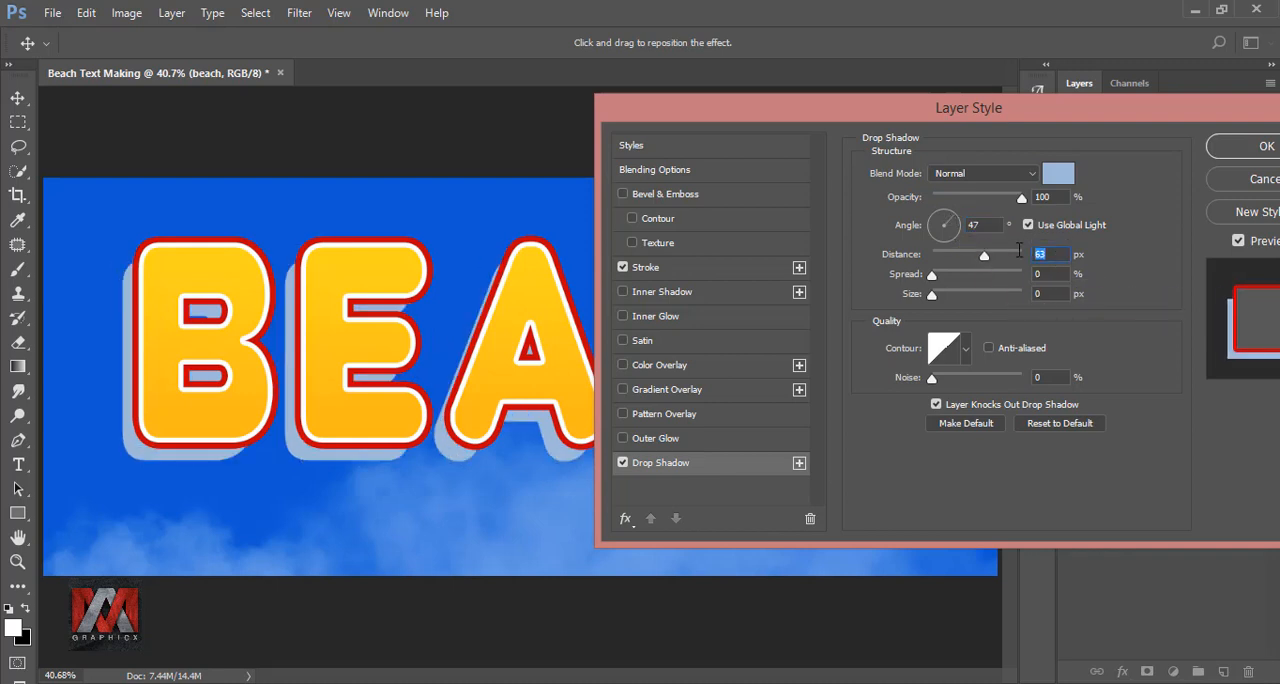
{"action": "type", "text": "49"}
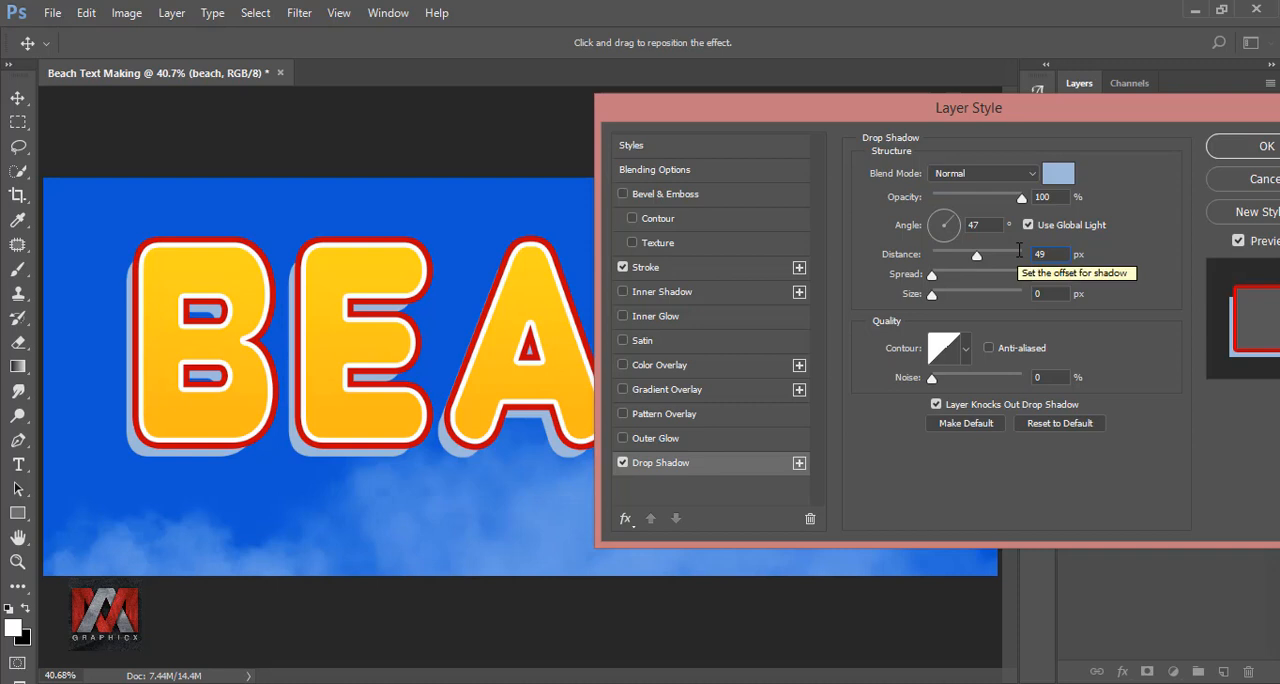
{"action": "left_click", "coordinate": [1024, 176]}
{"action": "left_click", "coordinate": [979, 190]}
Color the drop shadow dark blue #013aab, accept the style, and compare the text with and without the shadow.
{"action": "left_click", "coordinate": [1057, 178]}
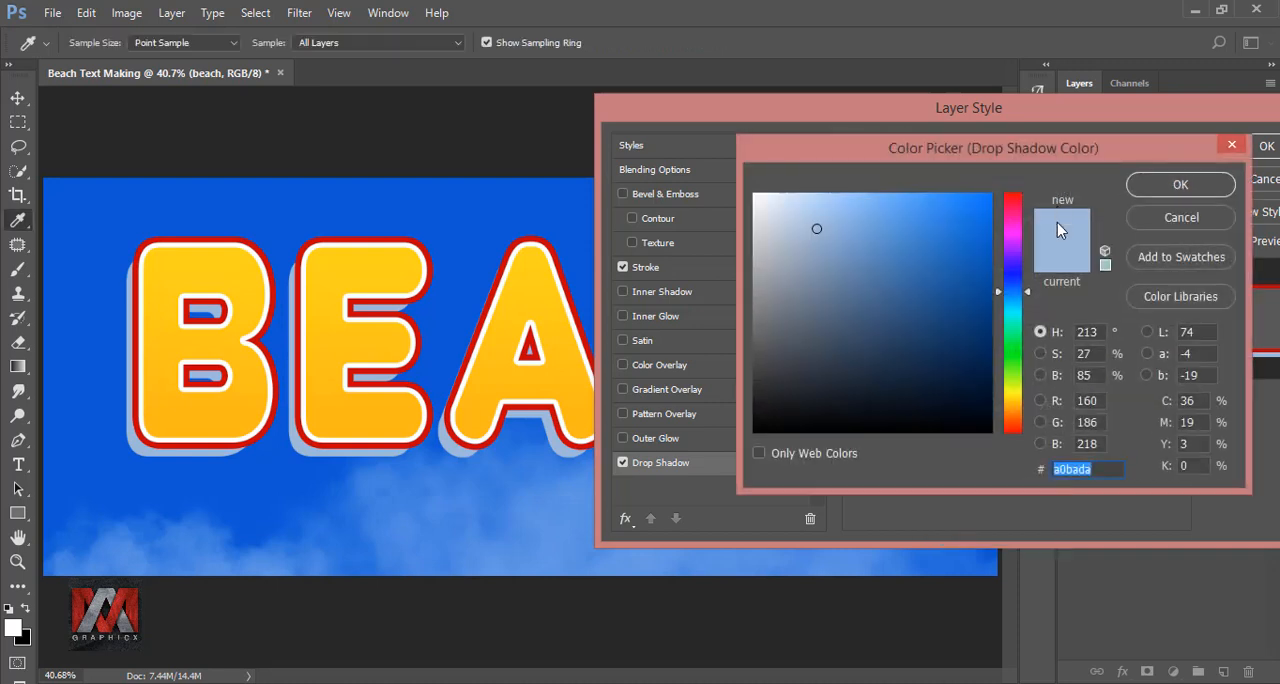
{"action": "left_click", "coordinate": [1104, 468]}
{"action": "left_click_drag", "start_coordinate": [1115, 469], "coordinate": [1041, 468]}
{"action": "type", "text": "013aab"}
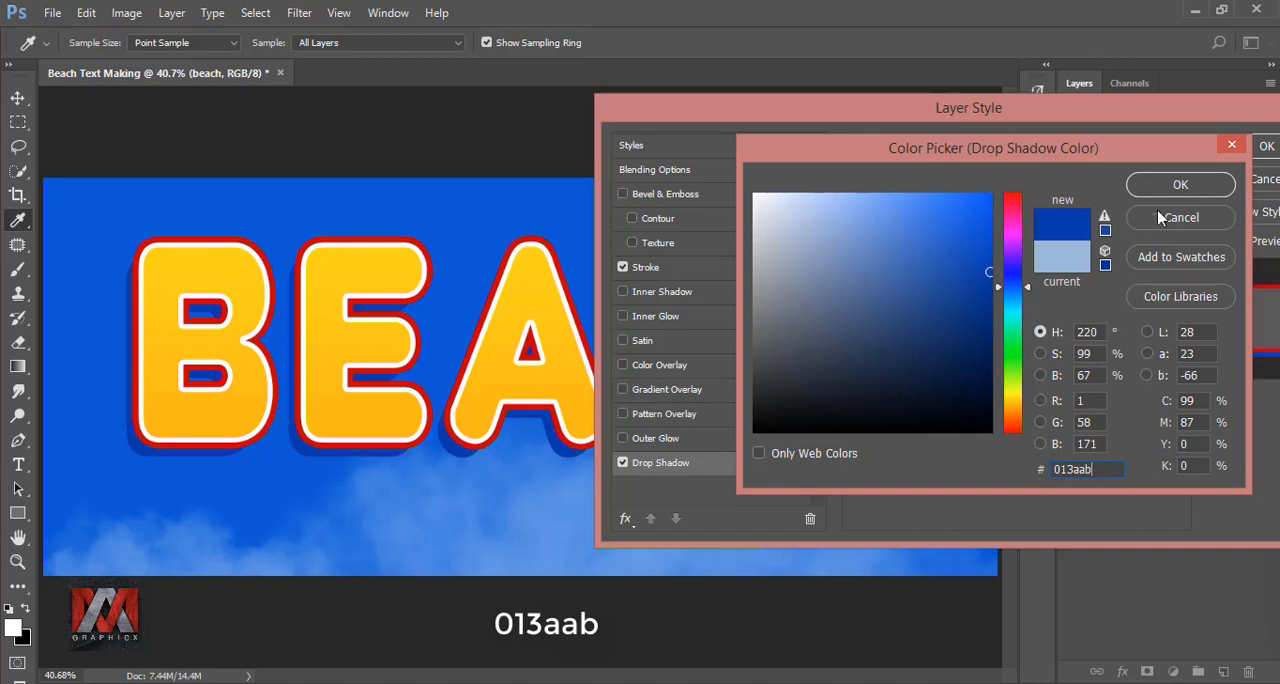
{"action": "left_click", "coordinate": [1166, 184]}
{"action": "left_click_drag", "start_coordinate": [1135, 111], "coordinate": [981, 116]}
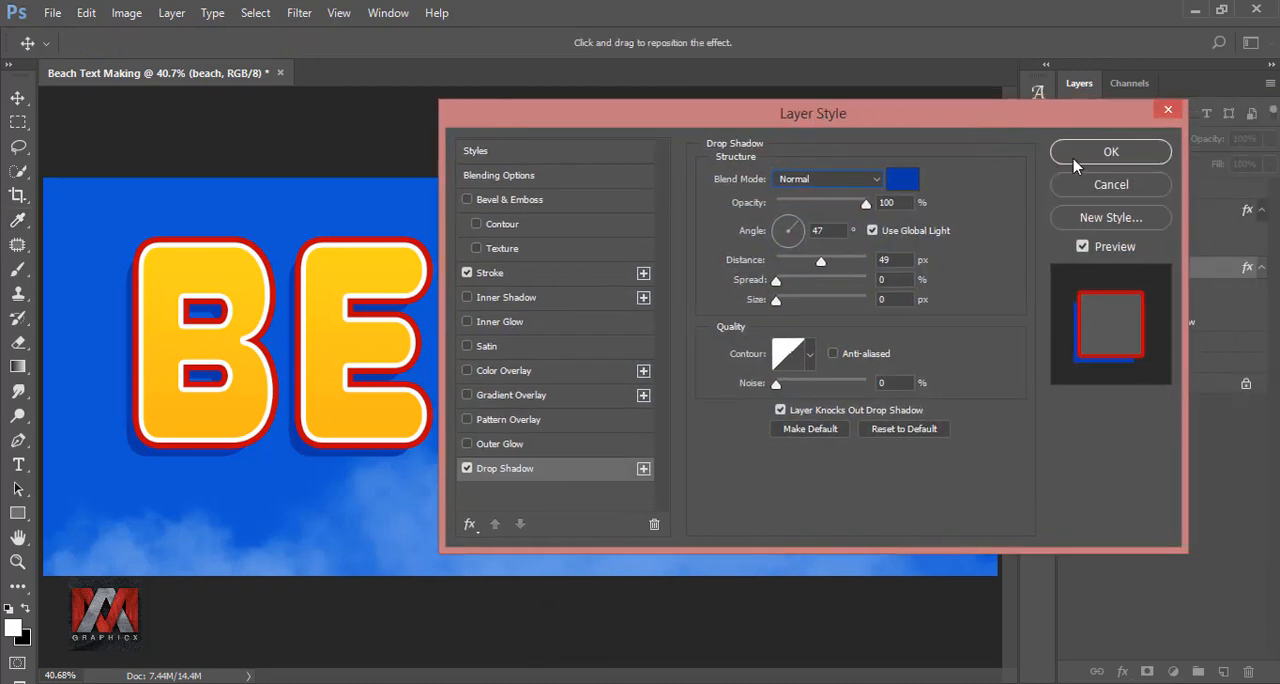
{"action": "left_click", "coordinate": [1108, 153]}
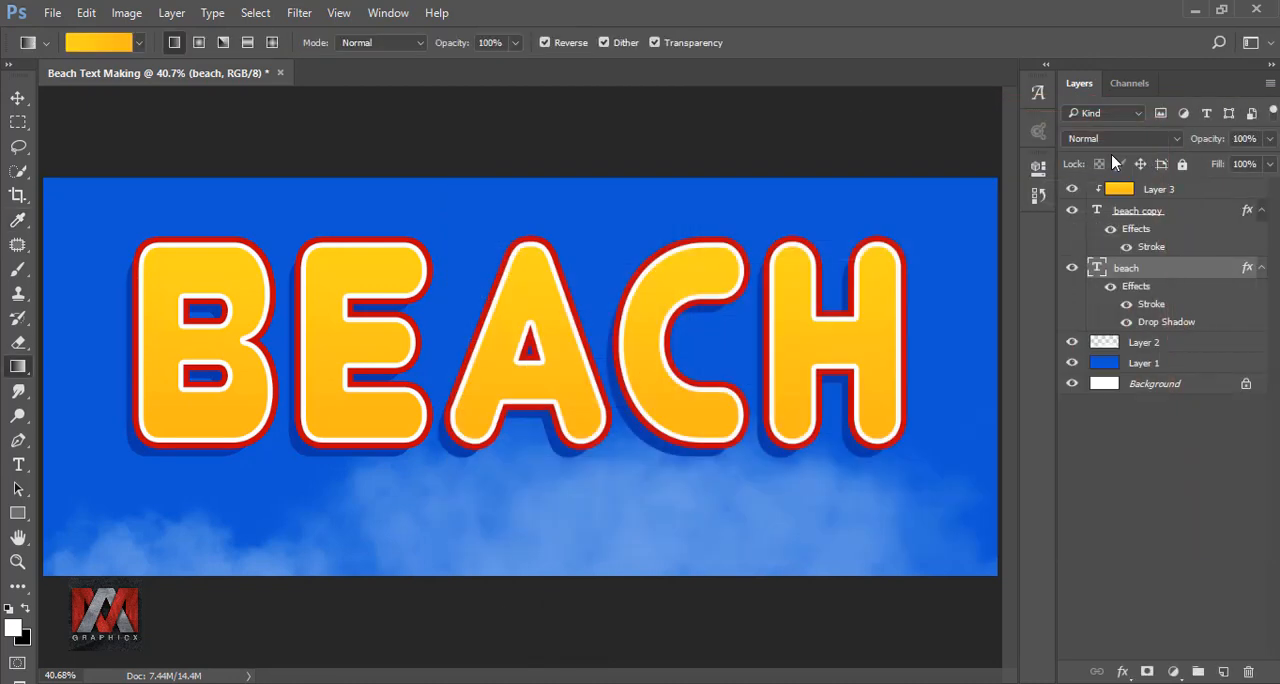
{"action": "left_click", "coordinate": [1127, 322]}
{"action": "left_click", "coordinate": [1127, 322]}
Add the text "SWEEP OF SAND" below the BEACH letters on a new text layer directly above Layer 2.
{"action": "left_click", "coordinate": [1146, 342]}
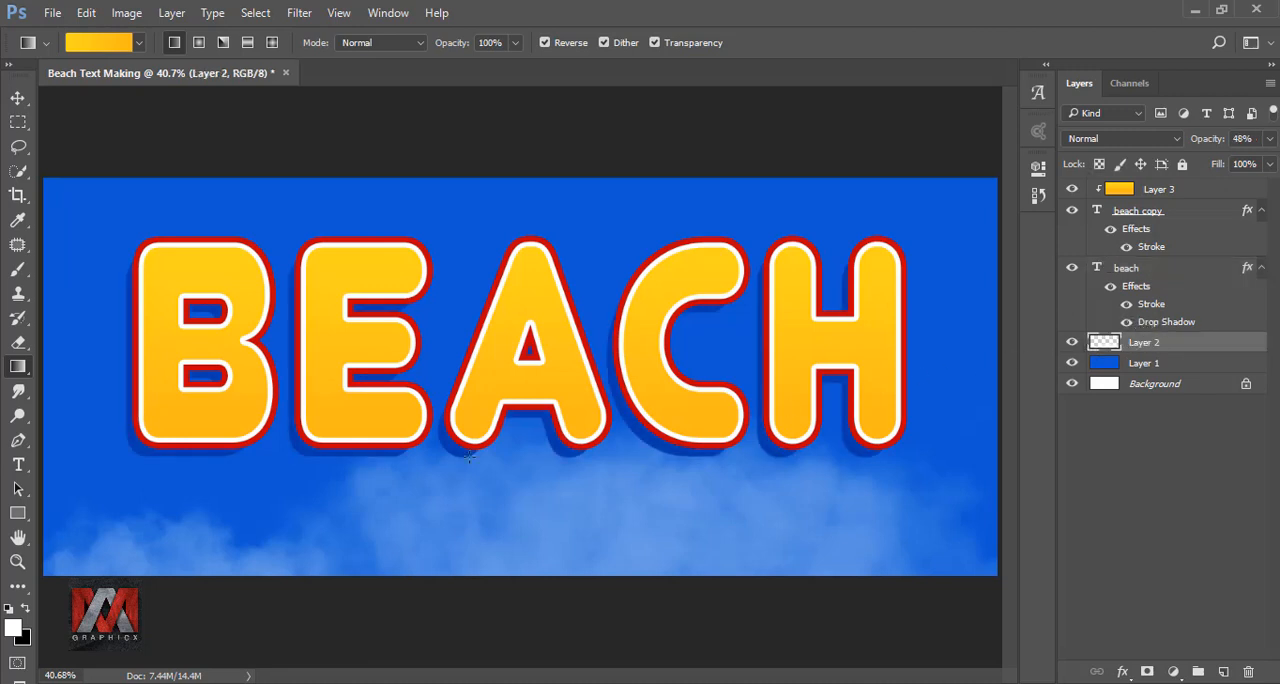
{"action": "left_click", "coordinate": [18, 466]}
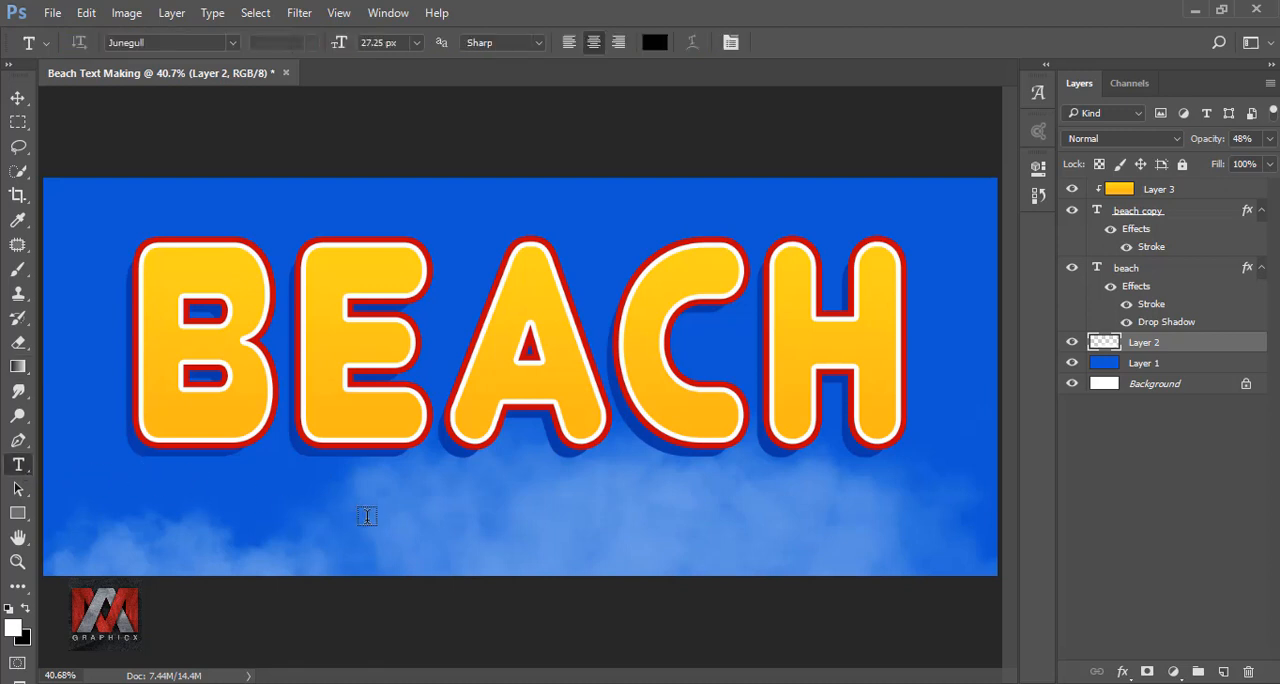
{"action": "left_click", "coordinate": [414, 514]}
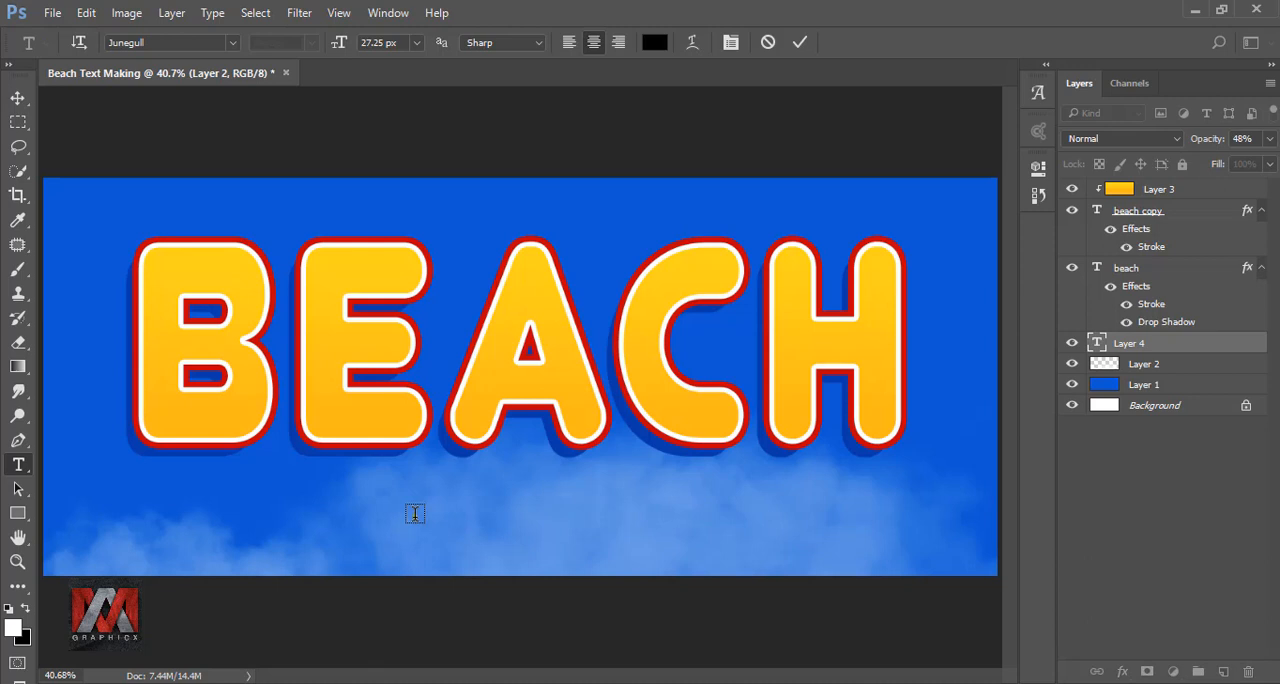
{"action": "type", "text": "SWEEP OF SAND"}
{"action": "left_click", "coordinate": [799, 42]}
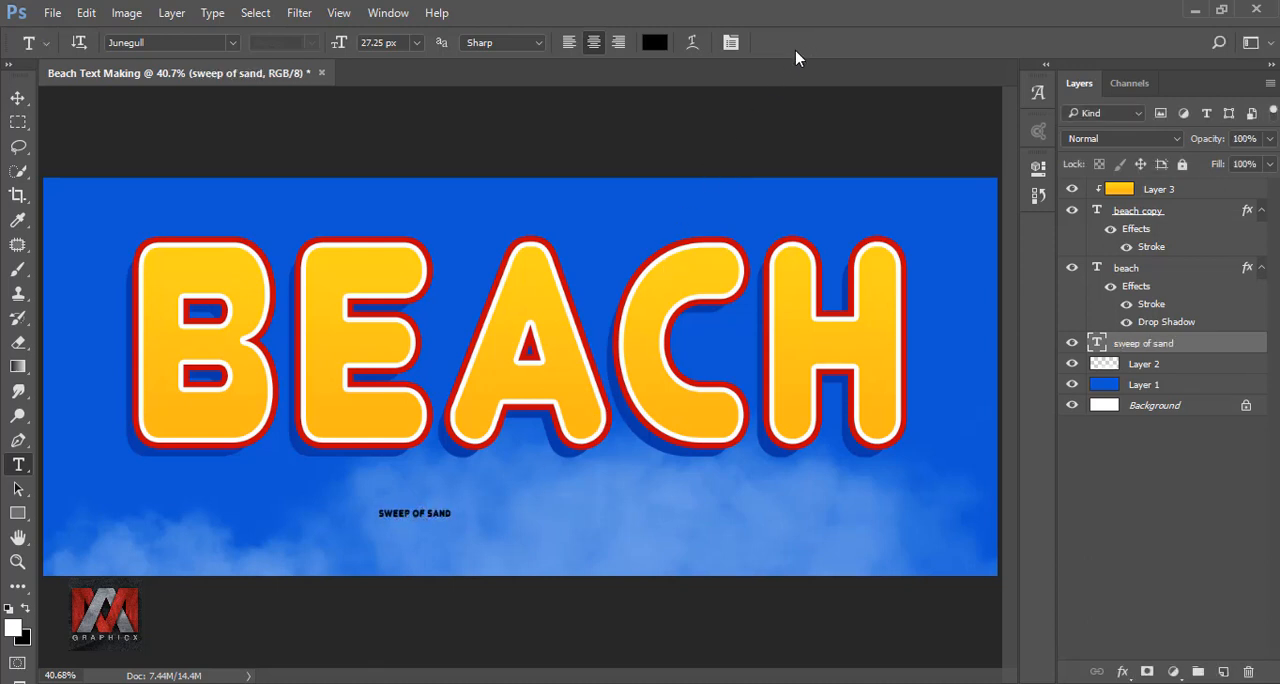
Scale the SWEEP OF SAND text proportionally to 399% with Free Transform and commit the change.
{"action": "left_click", "coordinate": [17, 97]}
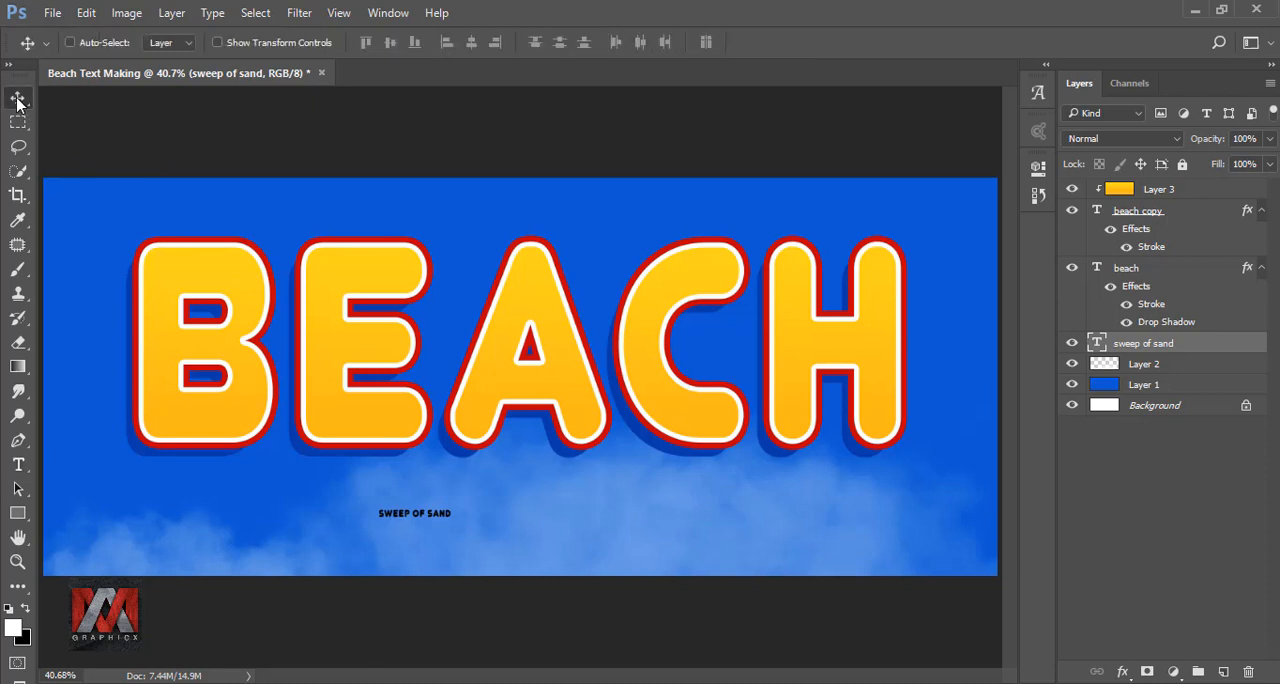
{"action": "key", "text": "ctrl+t"}
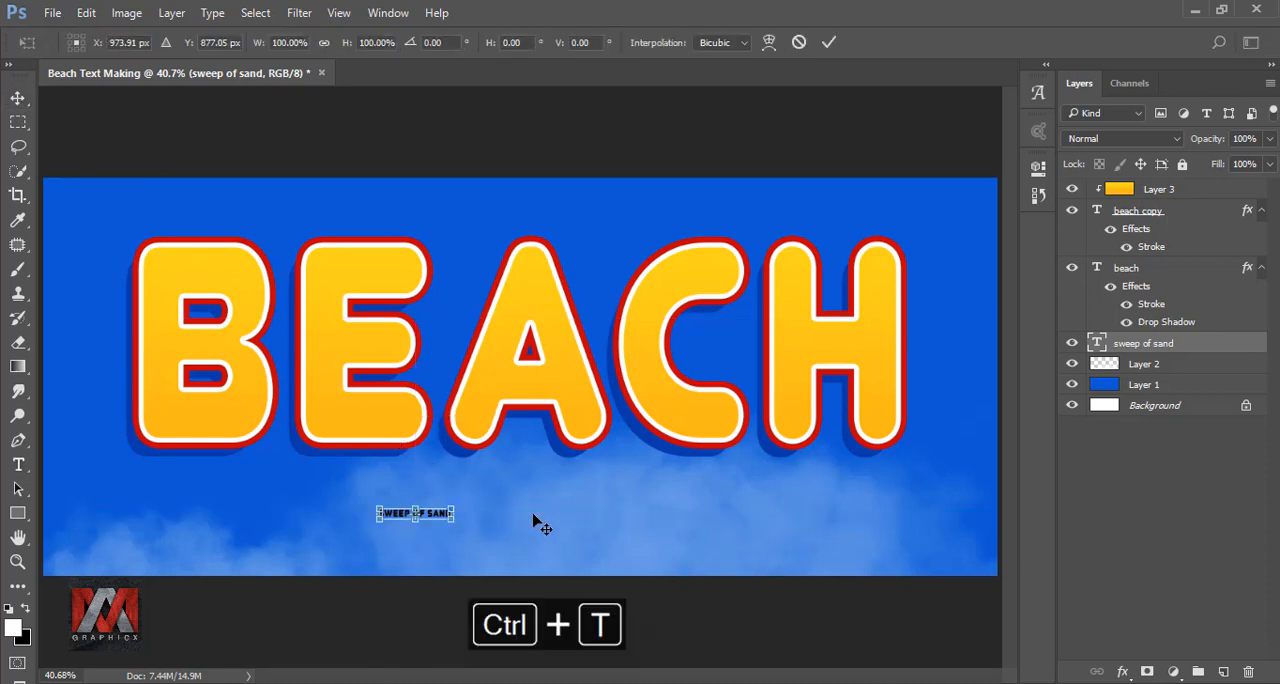
{"action": "left_click", "coordinate": [324, 43]}
{"action": "left_click_drag", "start_coordinate": [257, 48], "coordinate": [545, 98]}
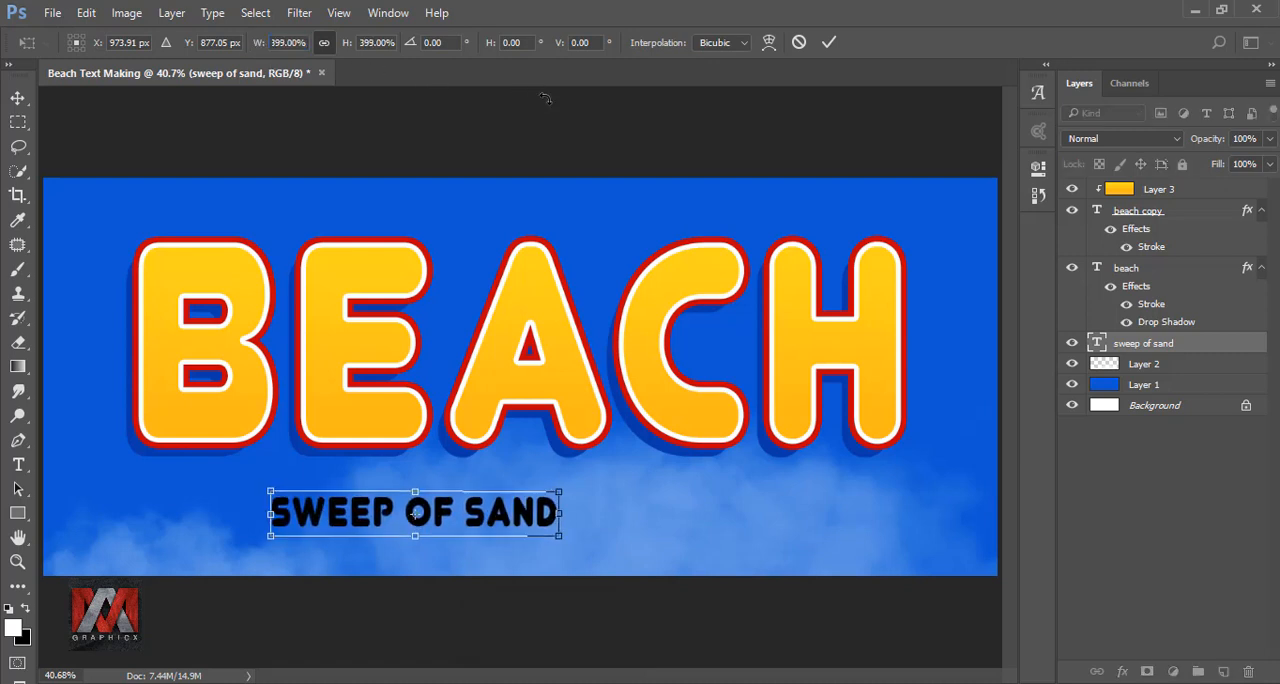
{"action": "left_click", "coordinate": [829, 42]}
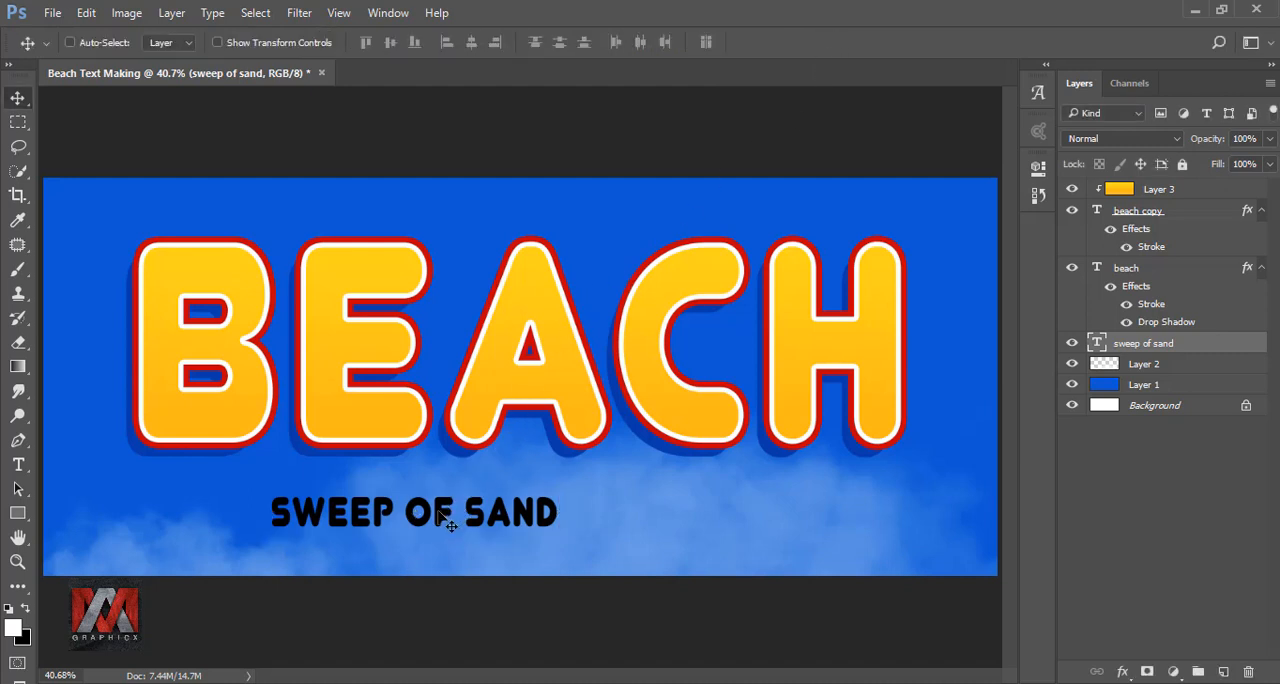
Move the SWEEP OF SAND text under the middle of BEACH and align its horizontal center with the Background layer.
{"action": "left_click_drag", "start_coordinate": [436, 515], "coordinate": [541, 510]}
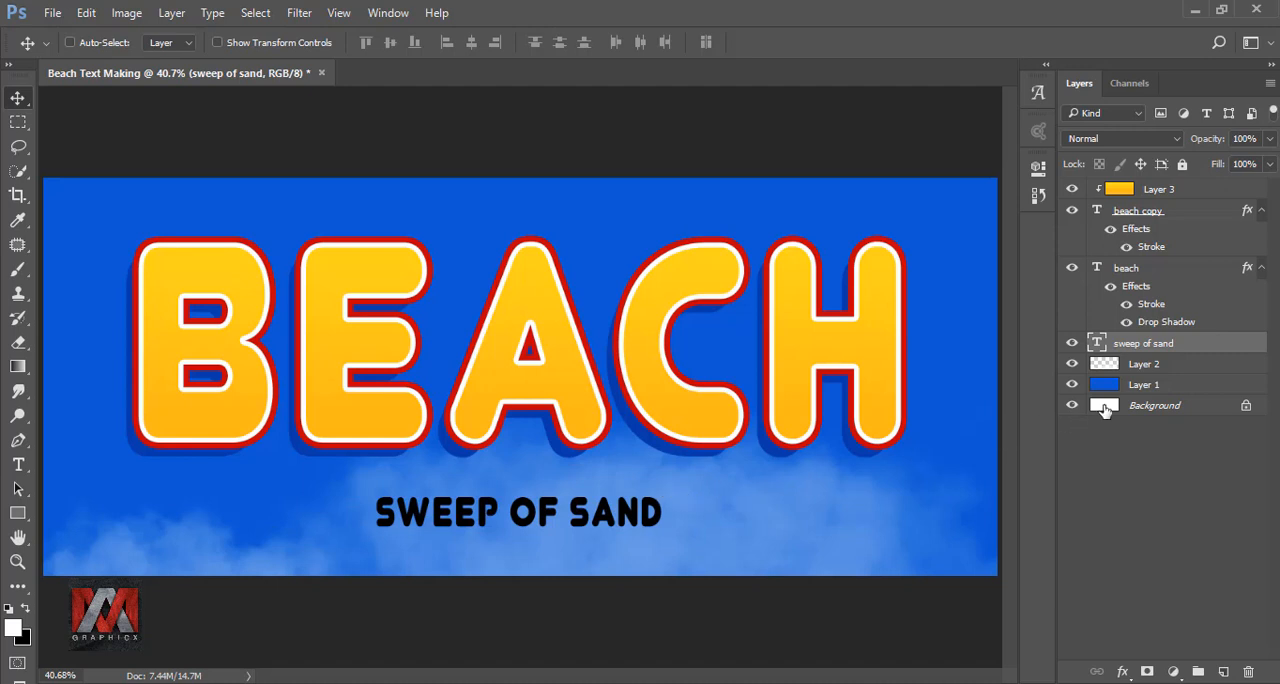
{"action": "left_click", "coordinate": [1154, 404], "text": "ctrl"}
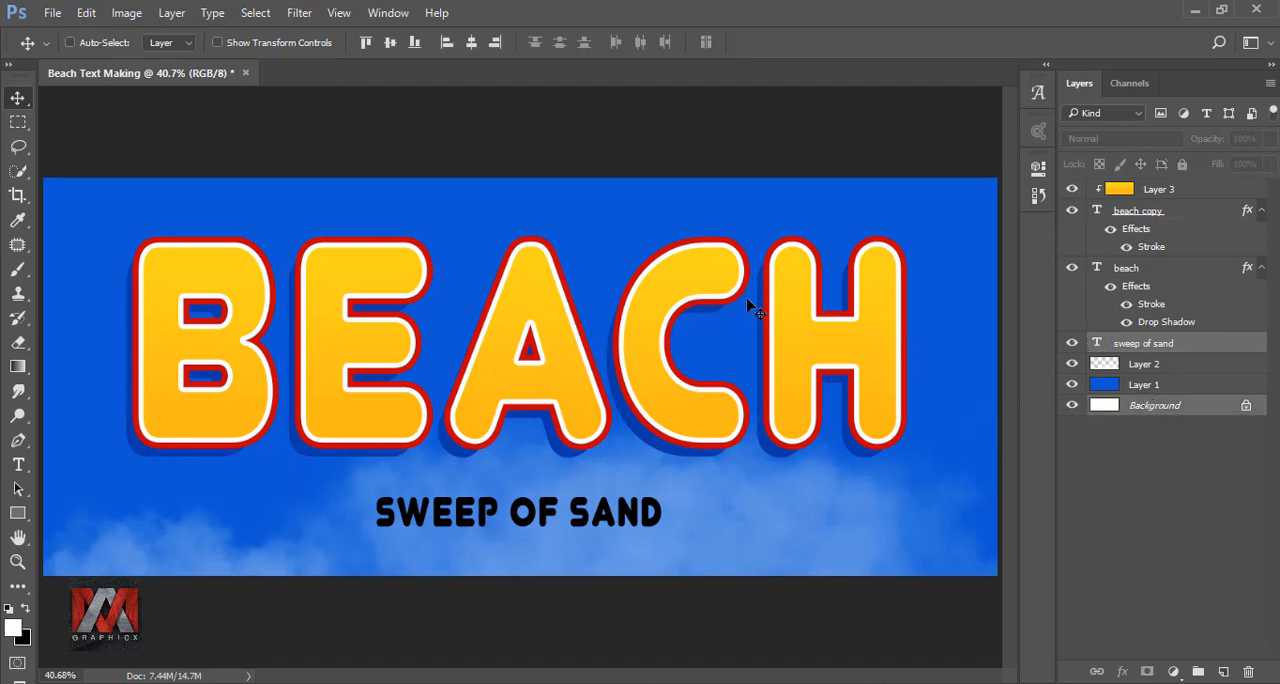
{"action": "left_click", "coordinate": [472, 43]}
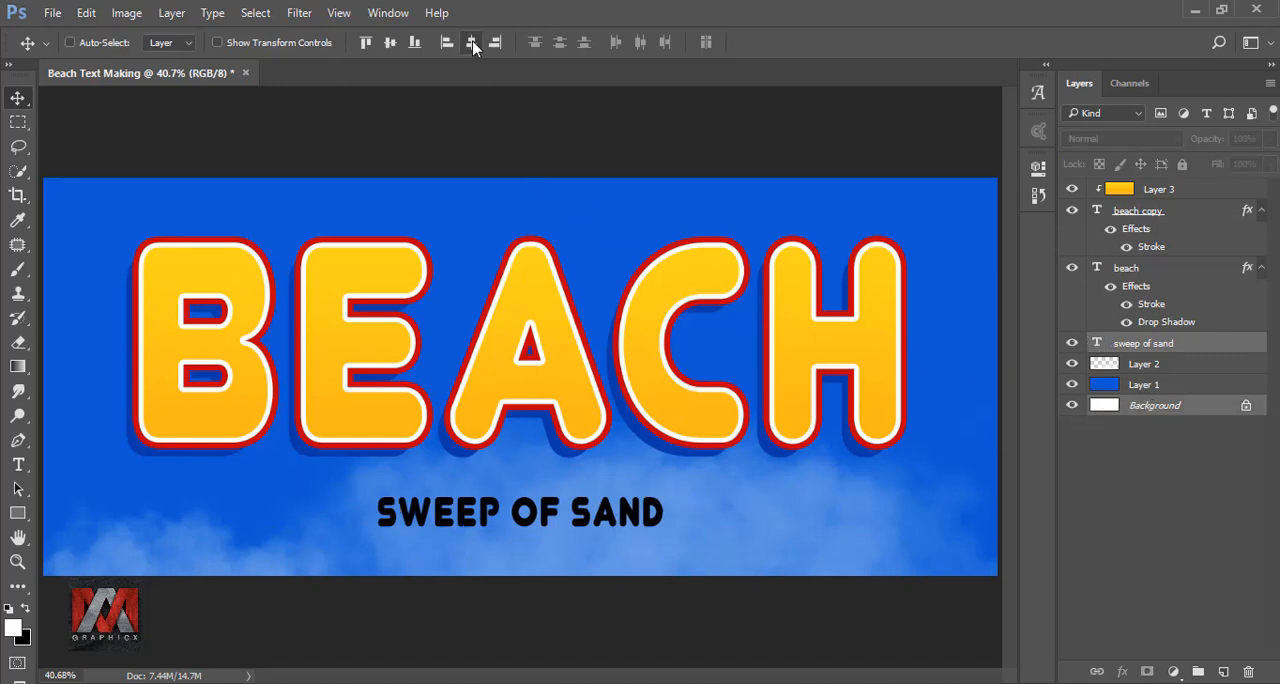
Move only the SWEEP OF SAND text slightly up, closer to the BEACH letters, and briefly hide and reshow its layer.
{"action": "left_click", "coordinate": [1100, 345]}
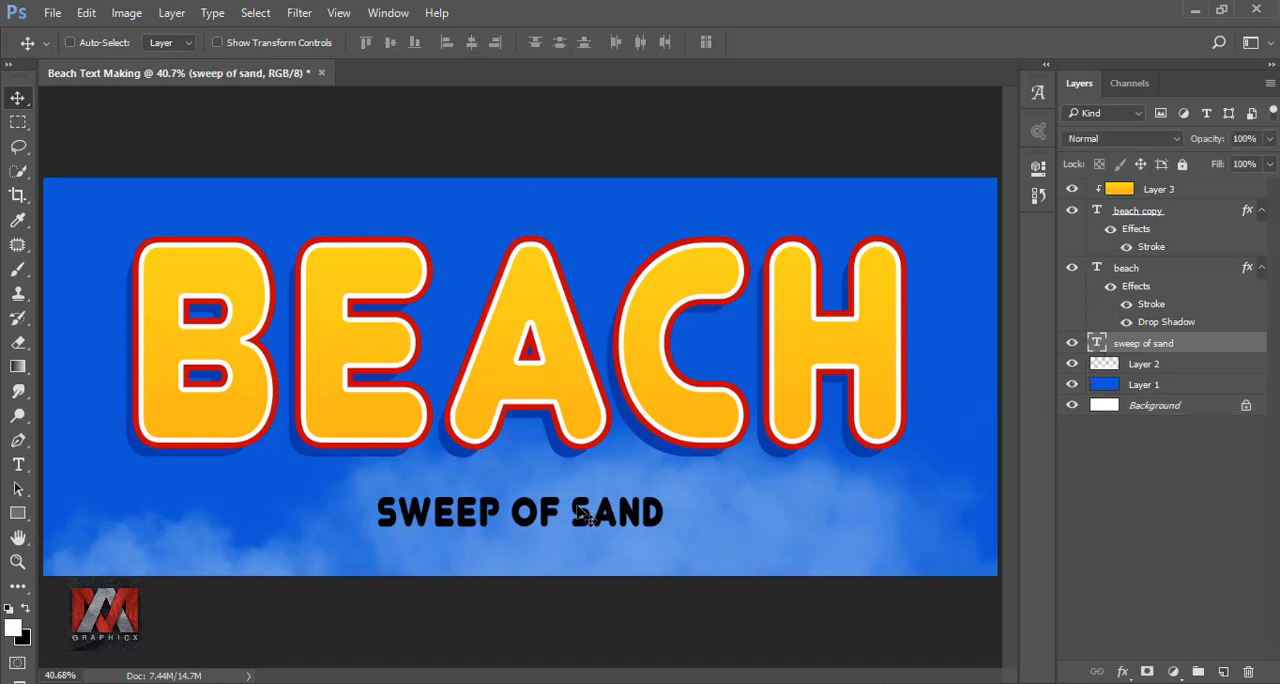
{"action": "left_click_drag", "start_coordinate": [588, 515], "coordinate": [578, 502]}
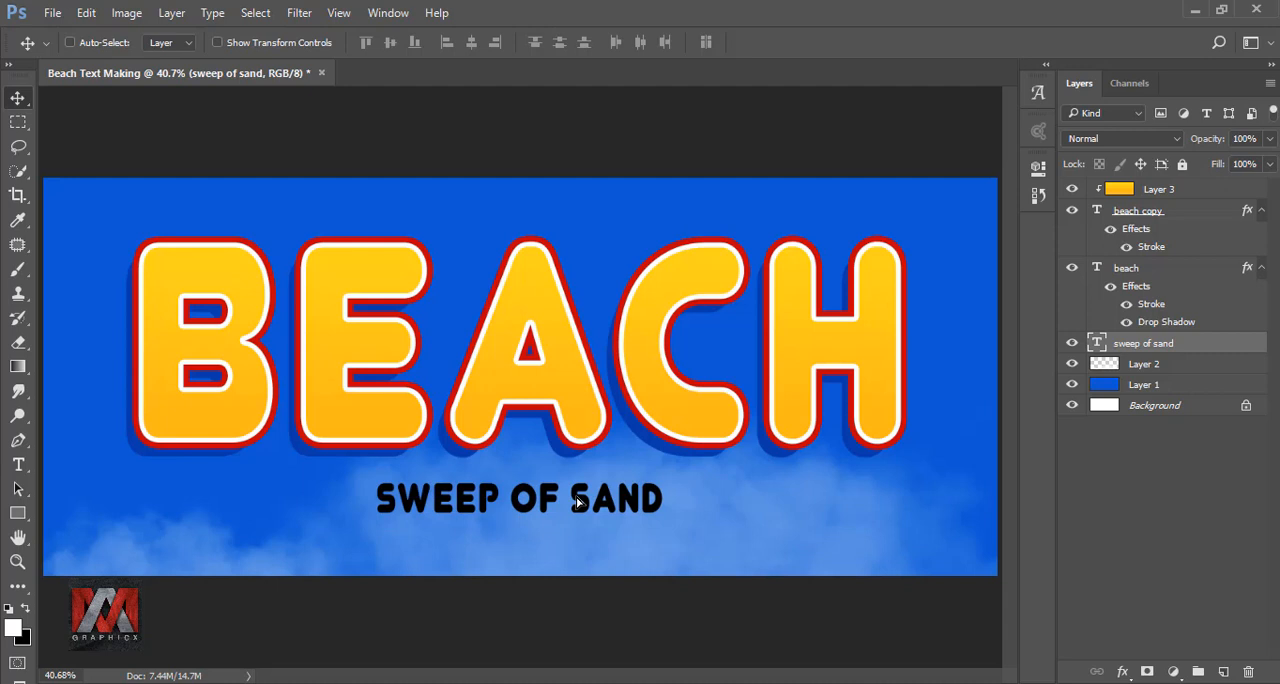
{"action": "key", "text": "Up"}
{"action": "key", "text": "Up"}
{"action": "key", "text": "Up"}
{"action": "key", "text": "Up"}
{"action": "key", "text": "Up"}
{"action": "key", "text": "Up"}
{"action": "key", "text": "Up"}
{"action": "key", "text": "Up"}
{"action": "key", "text": "Up"}
{"action": "key", "text": "Up"}
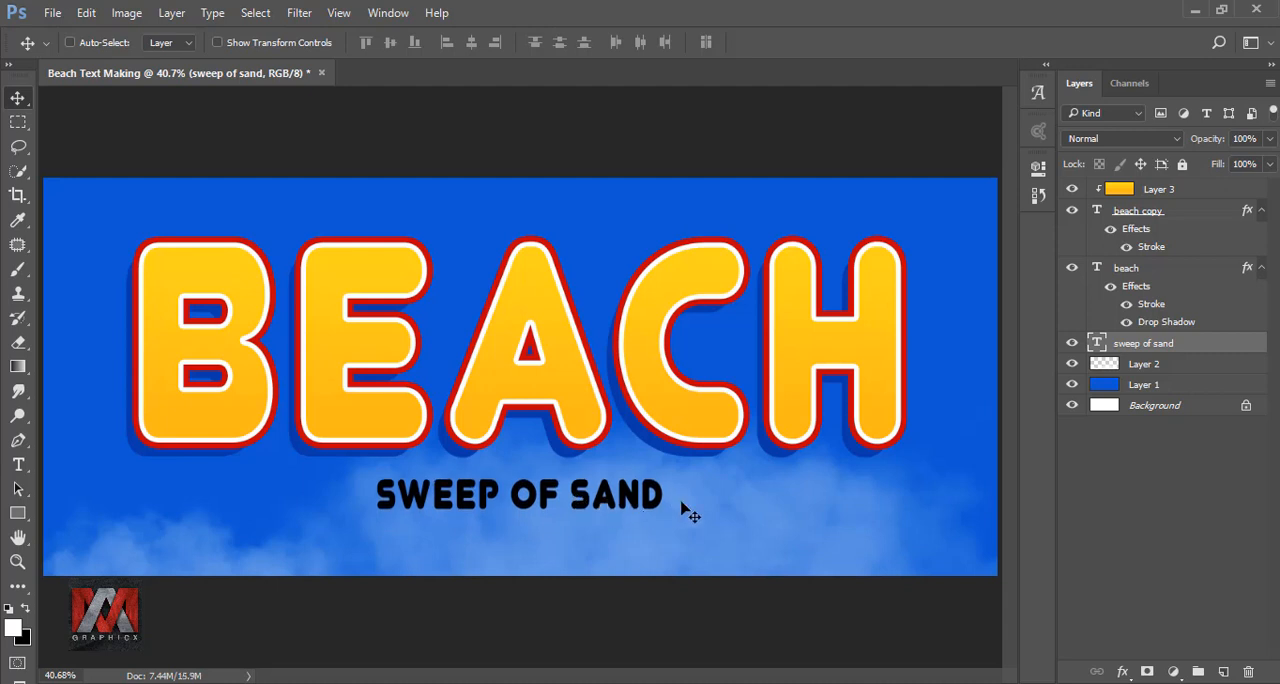
{"action": "left_click", "coordinate": [1073, 344]}
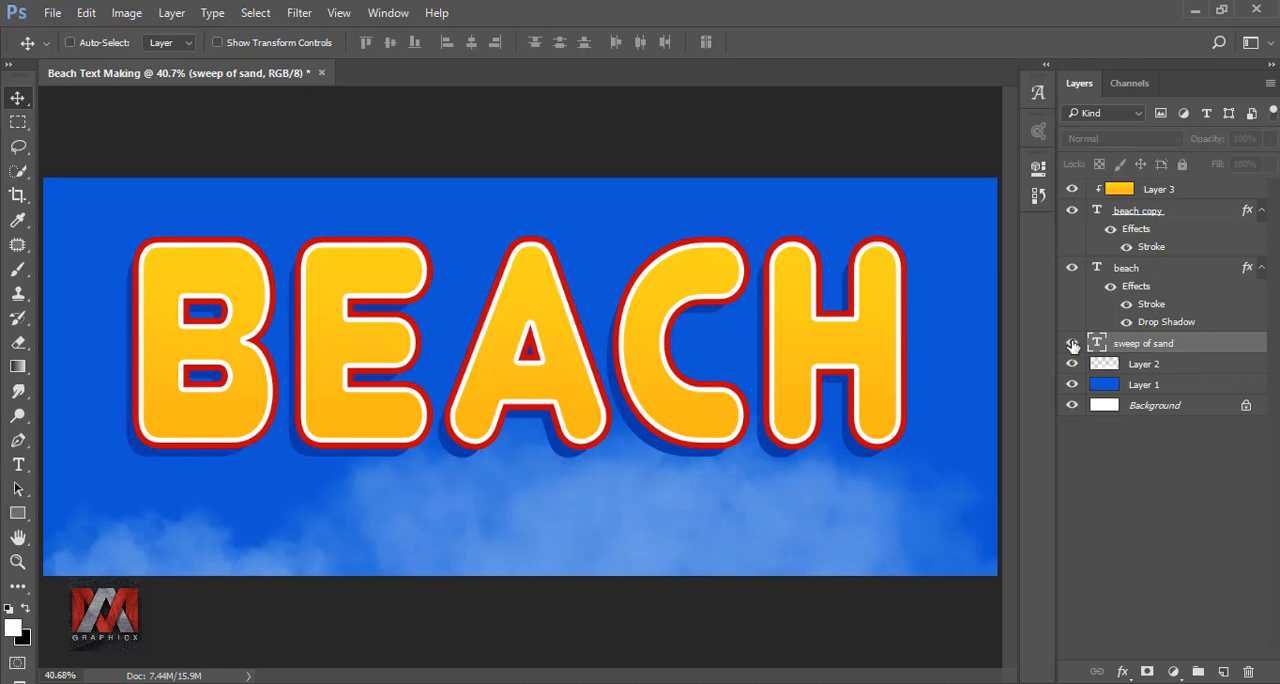
{"action": "left_click", "coordinate": [1073, 344]}
Change the SWEEP OF SAND text color to white #ffffff and commit the text edit.
{"action": "double_click", "coordinate": [1098, 343]}
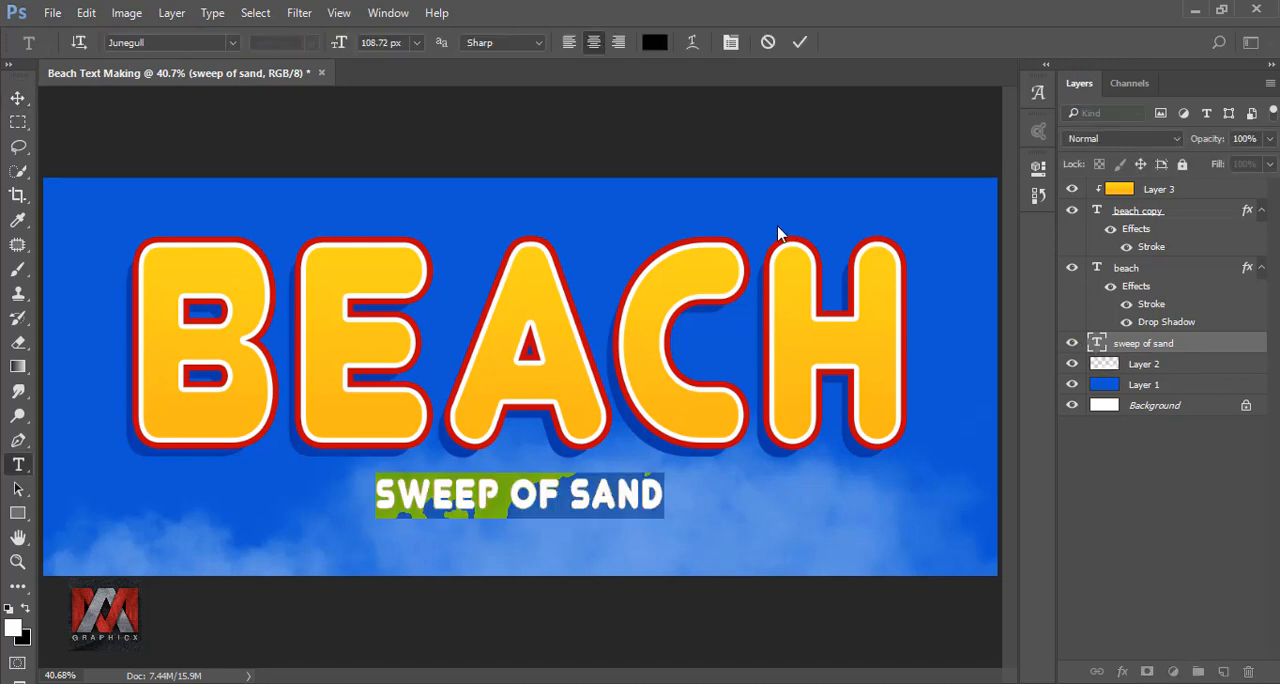
{"action": "left_click", "coordinate": [654, 42]}
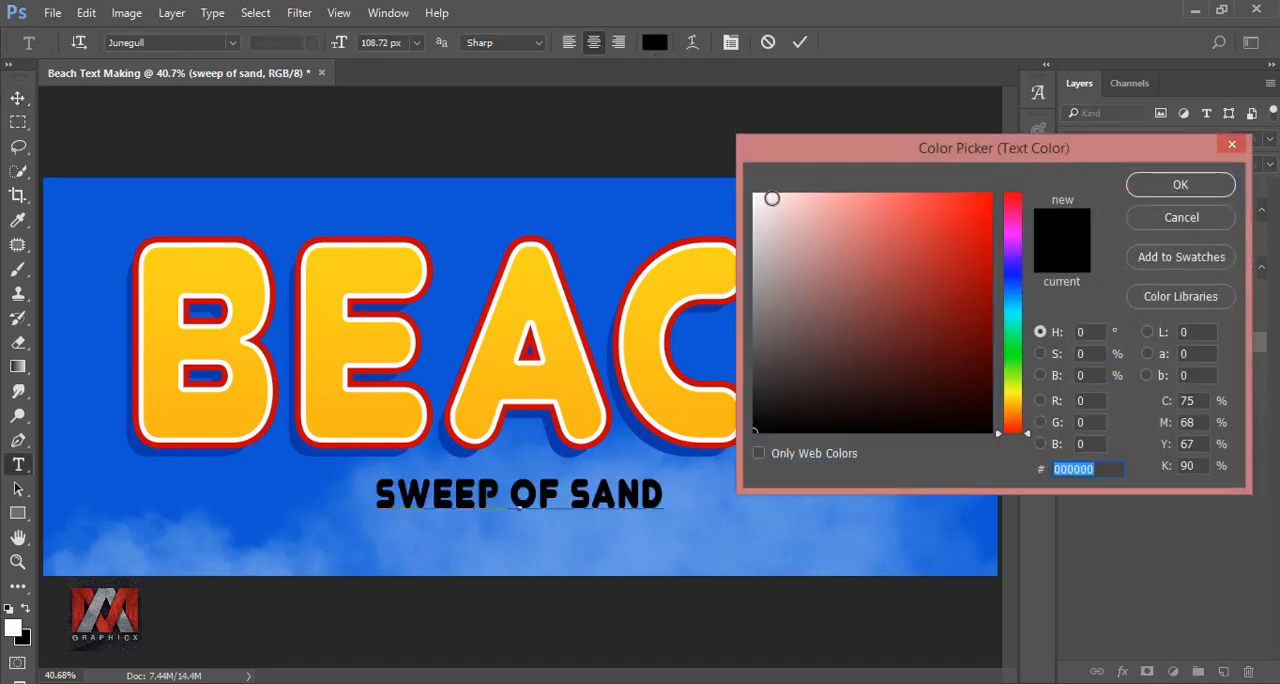
{"action": "left_click_drag", "start_coordinate": [772, 198], "coordinate": [754, 193]}
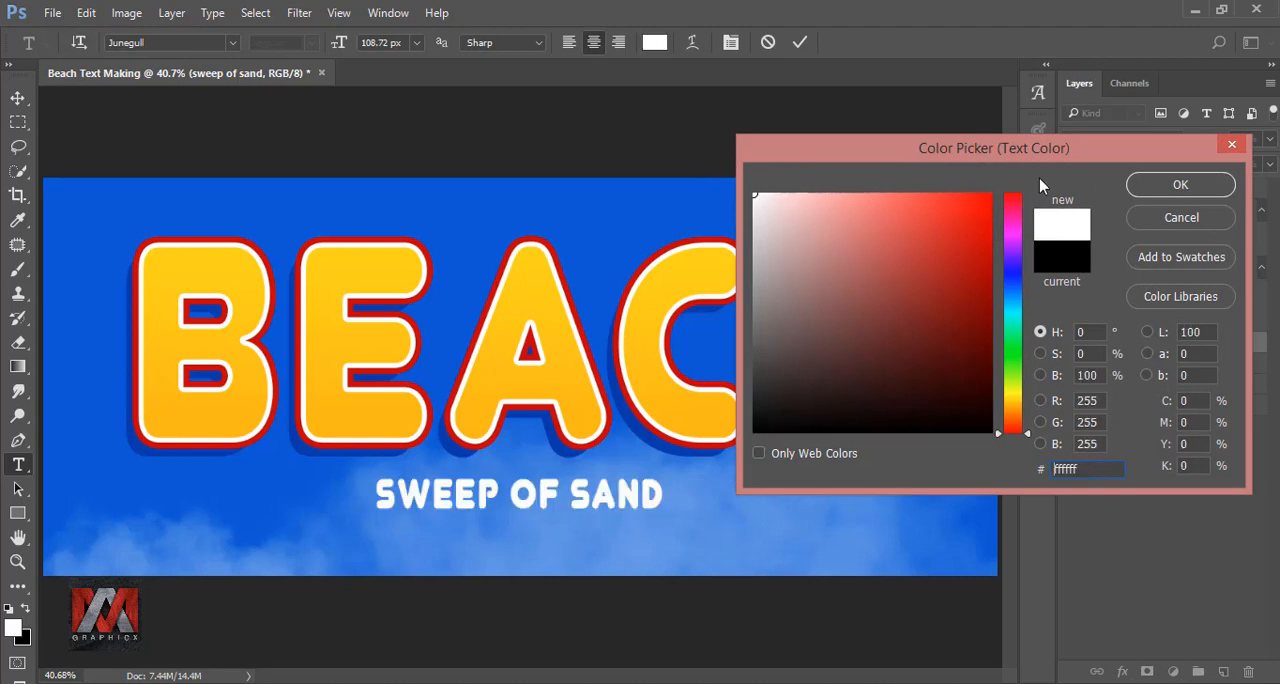
{"action": "left_click", "coordinate": [1168, 190]}
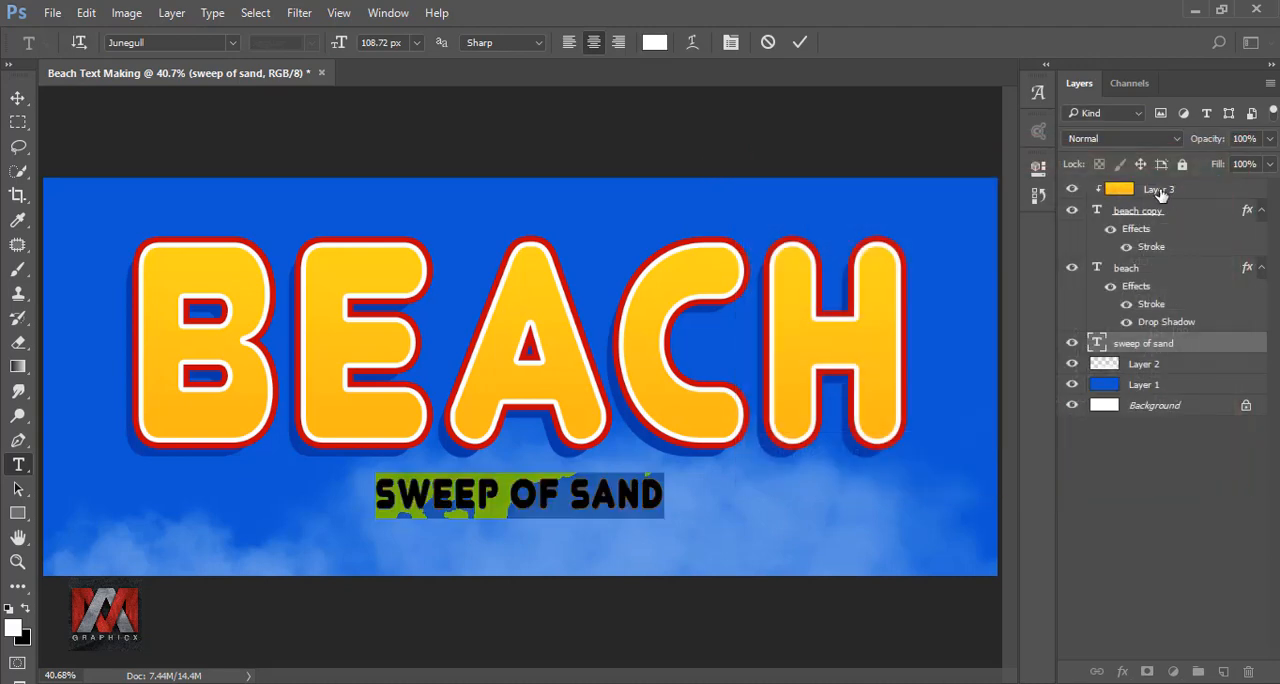
{"action": "left_click", "coordinate": [800, 42]}
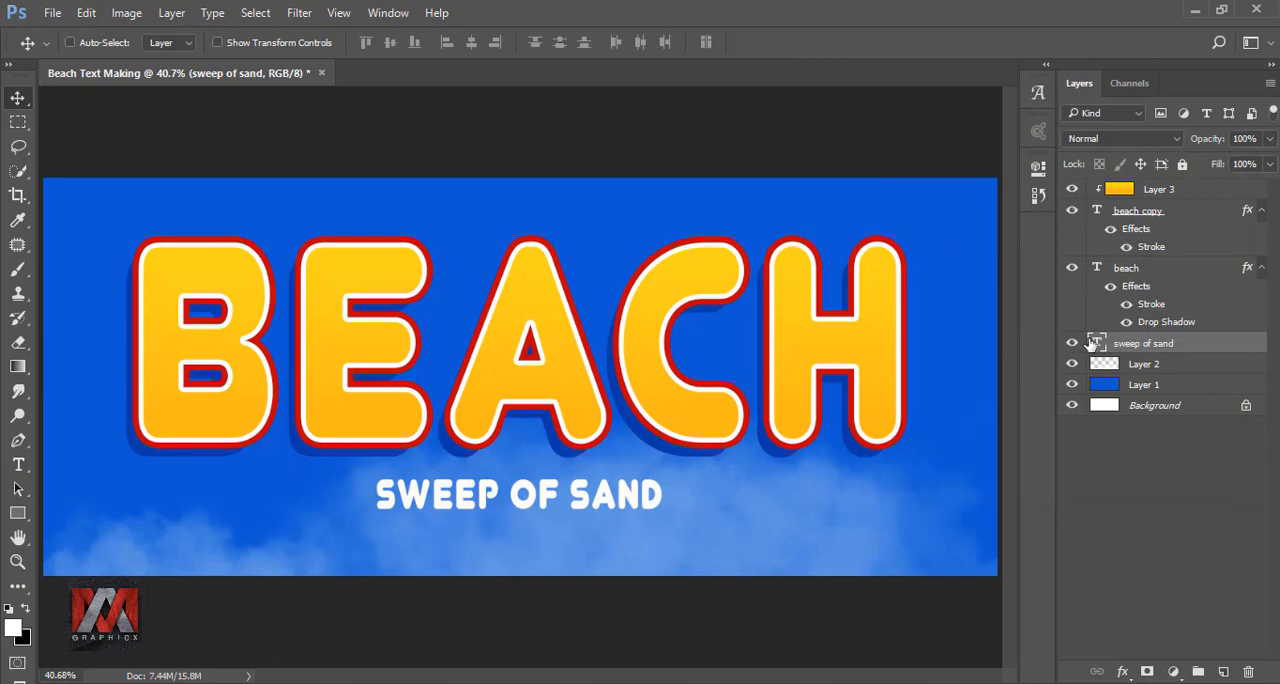